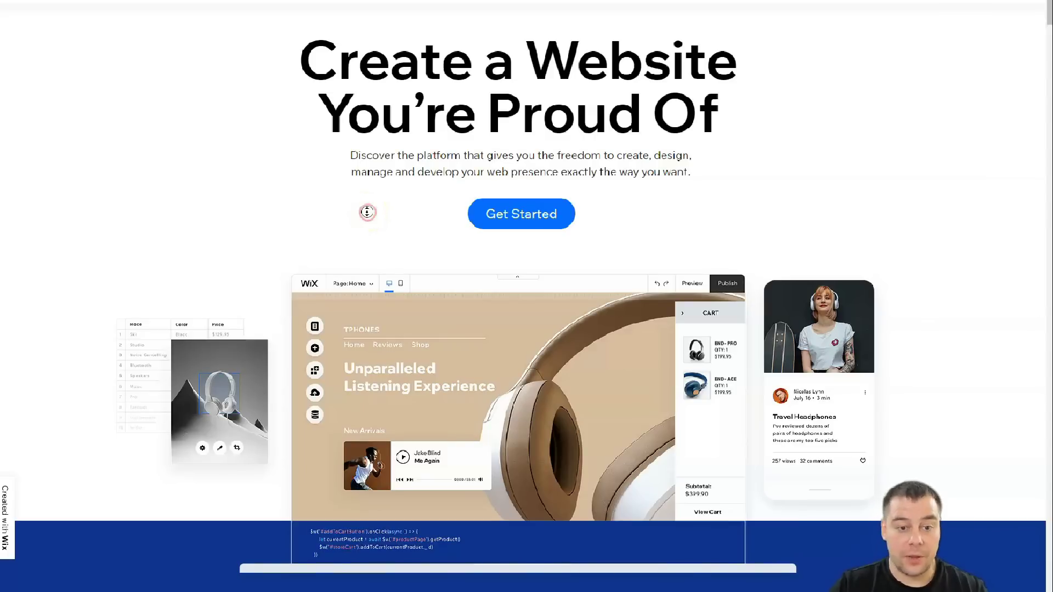
# - Look through the site-type picker and choose Other as the kind of website
pyautogui.scroll(-2, 367, 217)
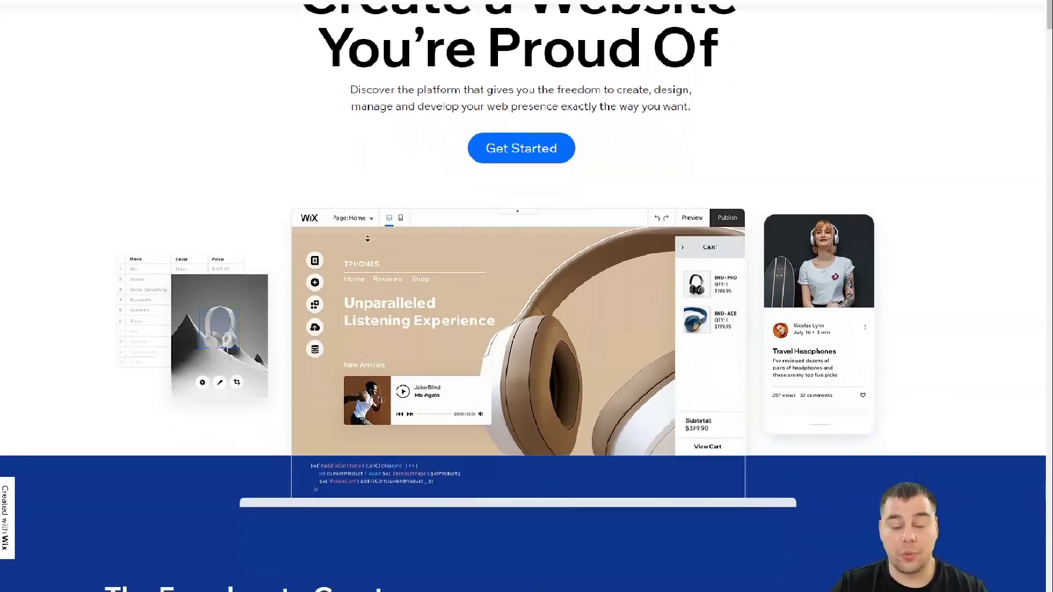
pyautogui.scroll(-4, 367, 240)
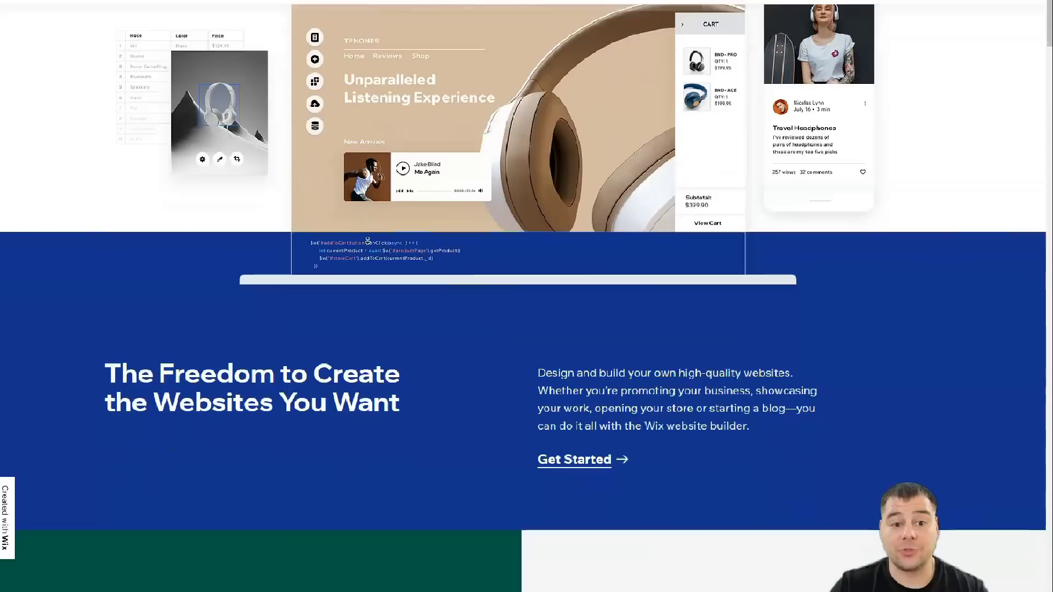
pyautogui.scroll(-4, 367, 240)
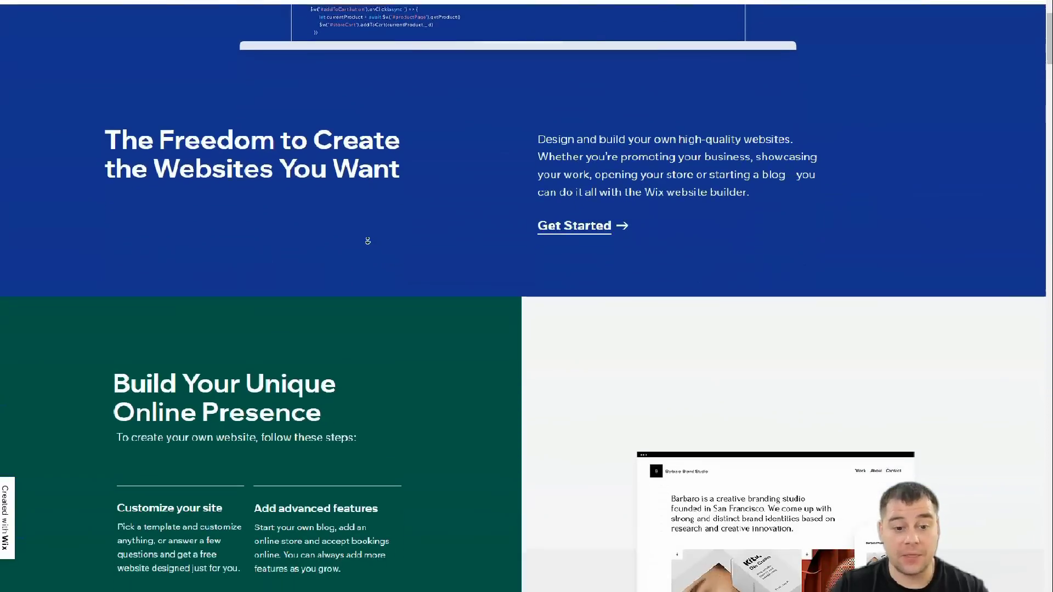
pyautogui.scroll(-4, 368, 241)
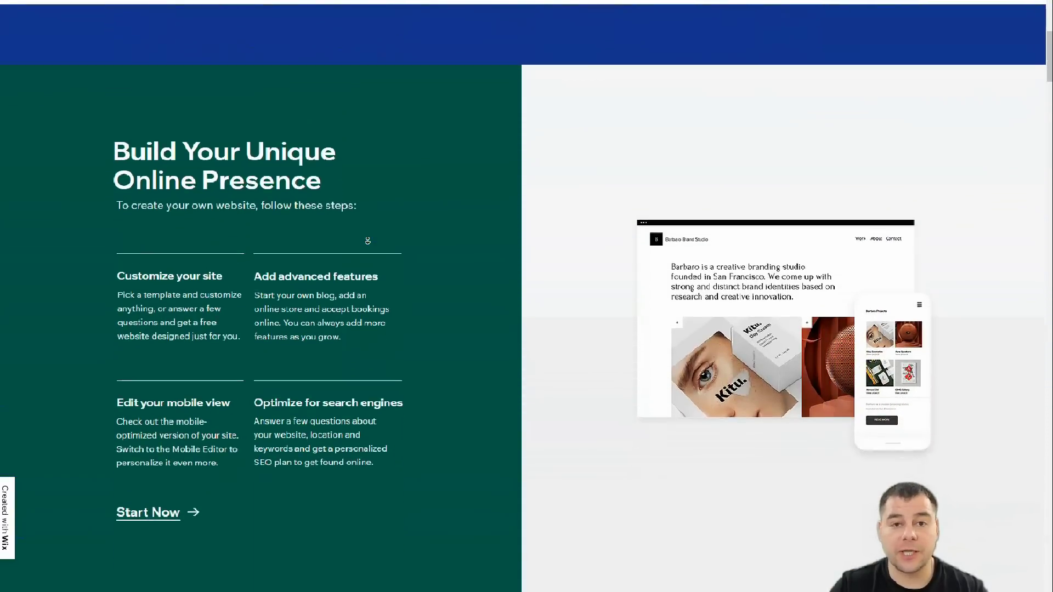
pyautogui.scroll(-10, 367, 240)
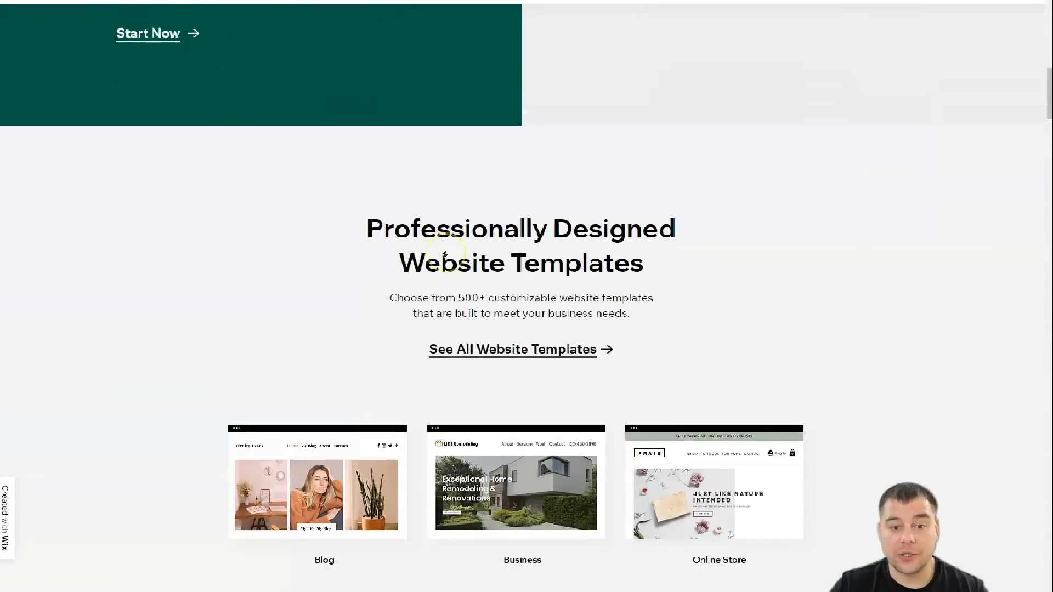
pyautogui.scroll(-7, 445, 254)
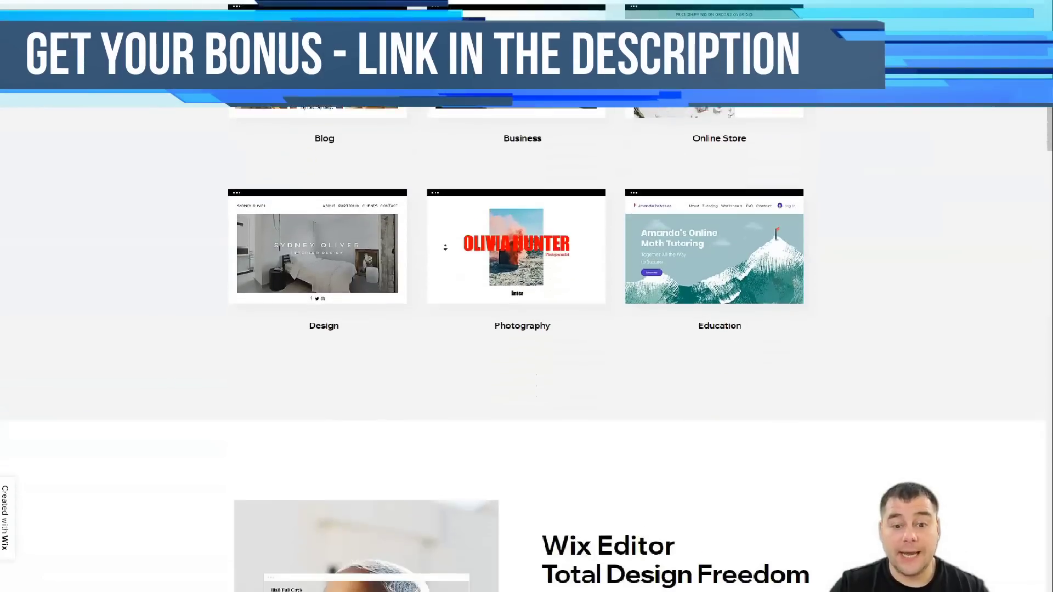
pyautogui.scroll(-4, 448, 250)
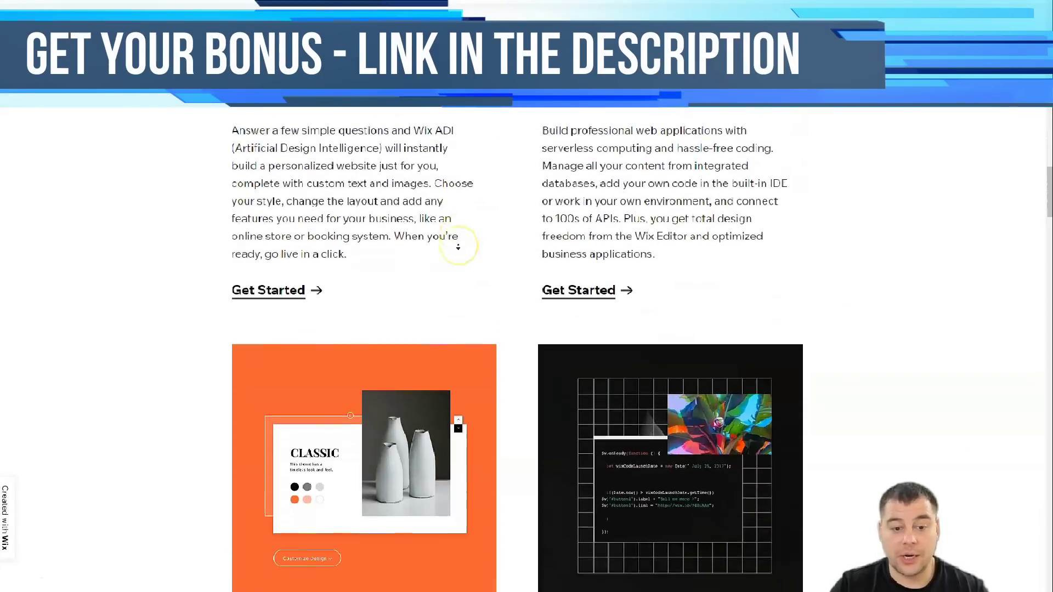
pyautogui.scroll(-6, 507, 257)
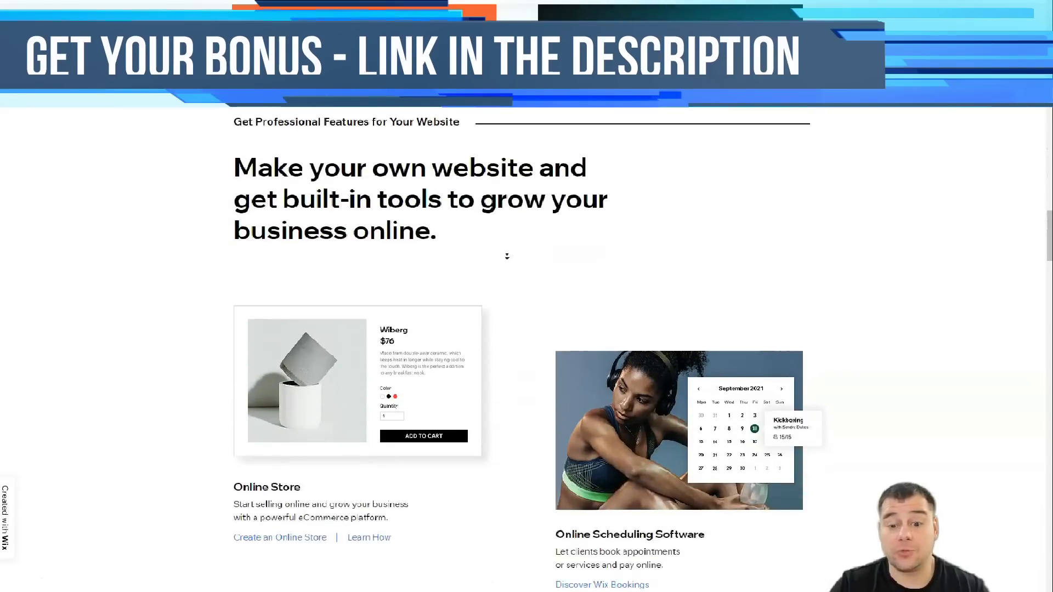
pyautogui.scroll(-5, 509, 254)
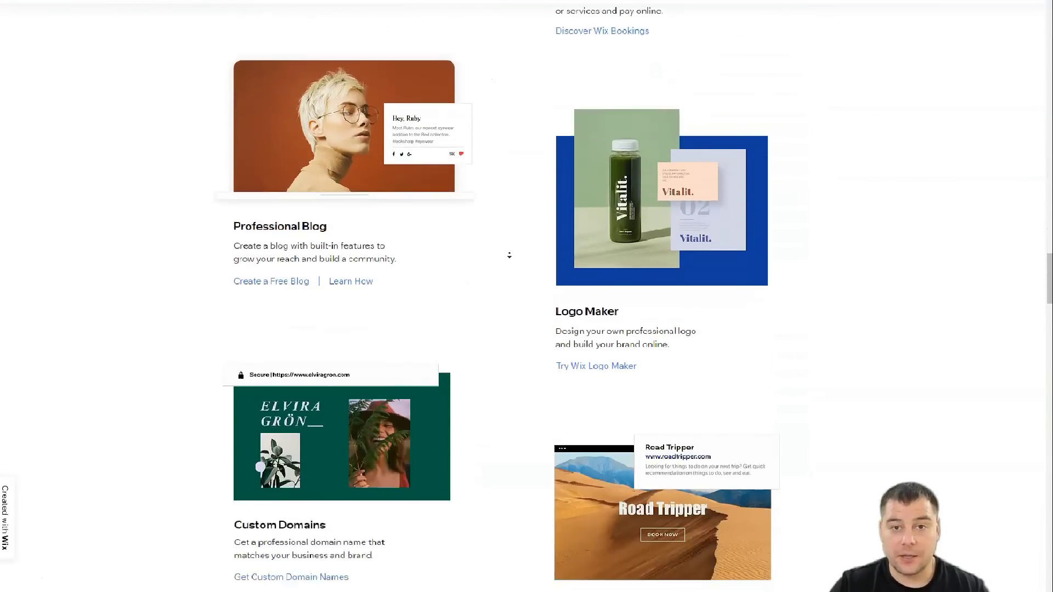
pyautogui.scroll(-11, 508, 255)
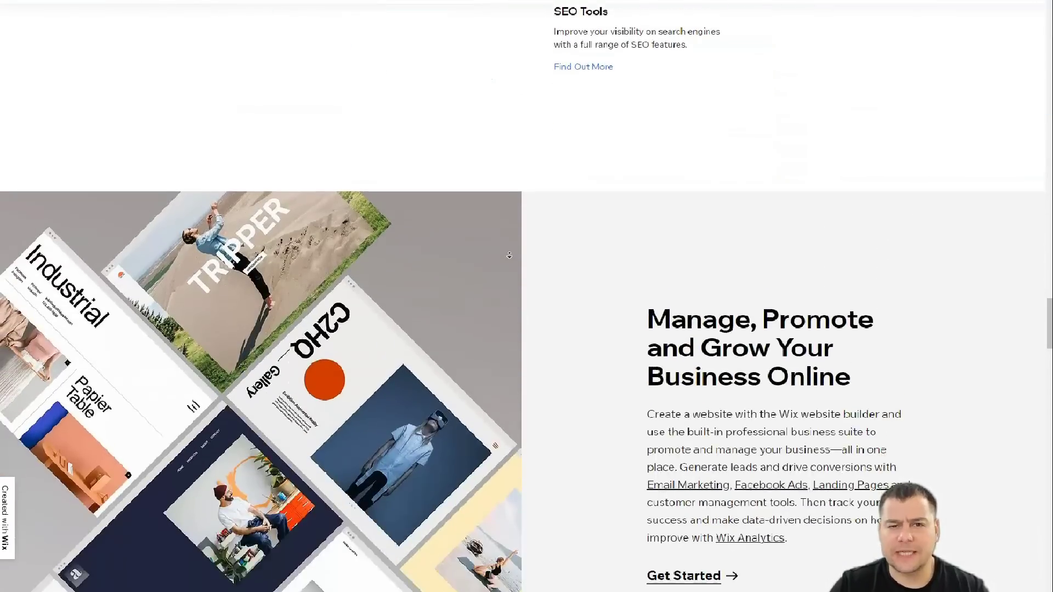
pyautogui.scroll(-9, 509, 250)
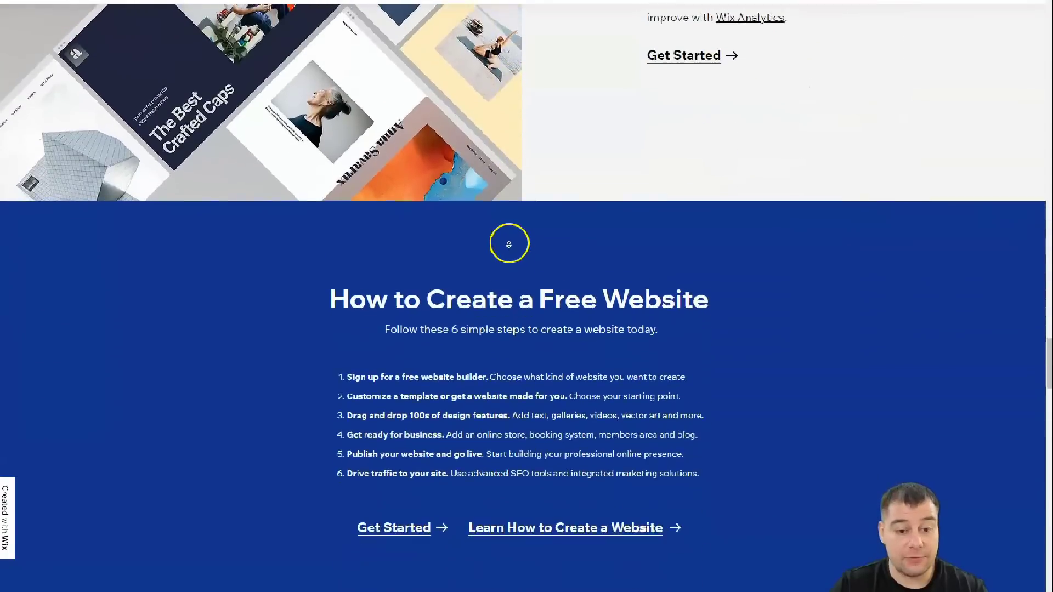
pyautogui.scroll(-6, 509, 245)
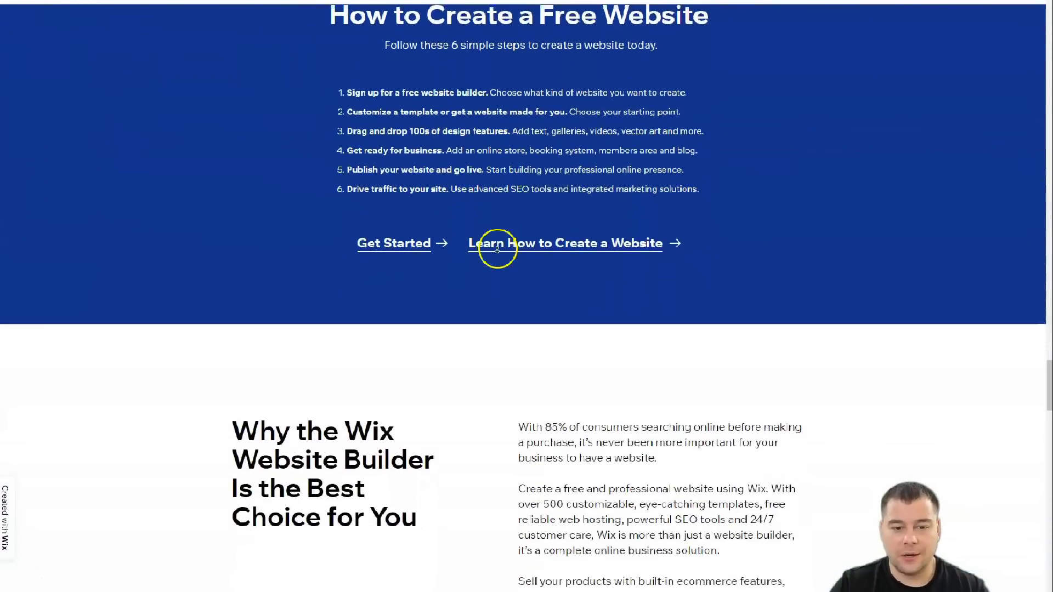
pyautogui.scroll(-7, 497, 252)
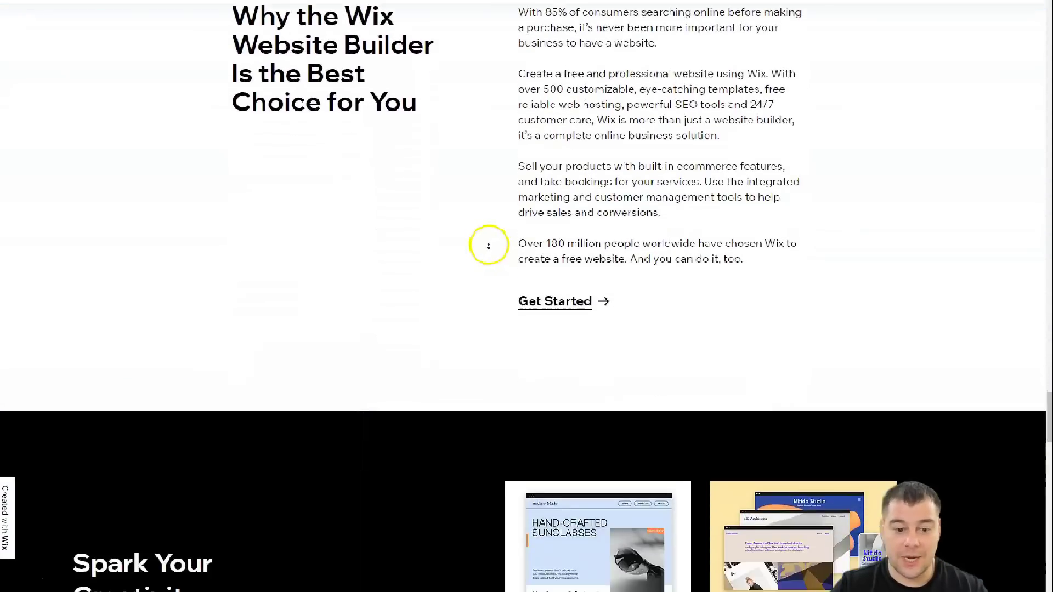
pyautogui.scroll(-5, 488, 245)
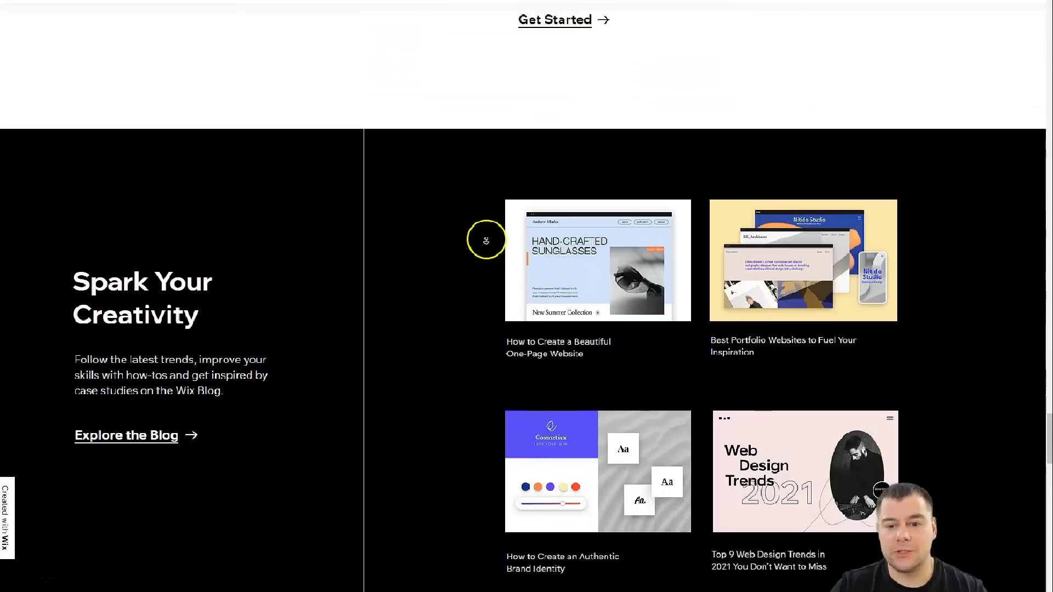
pyautogui.scroll(-10, 480, 248)
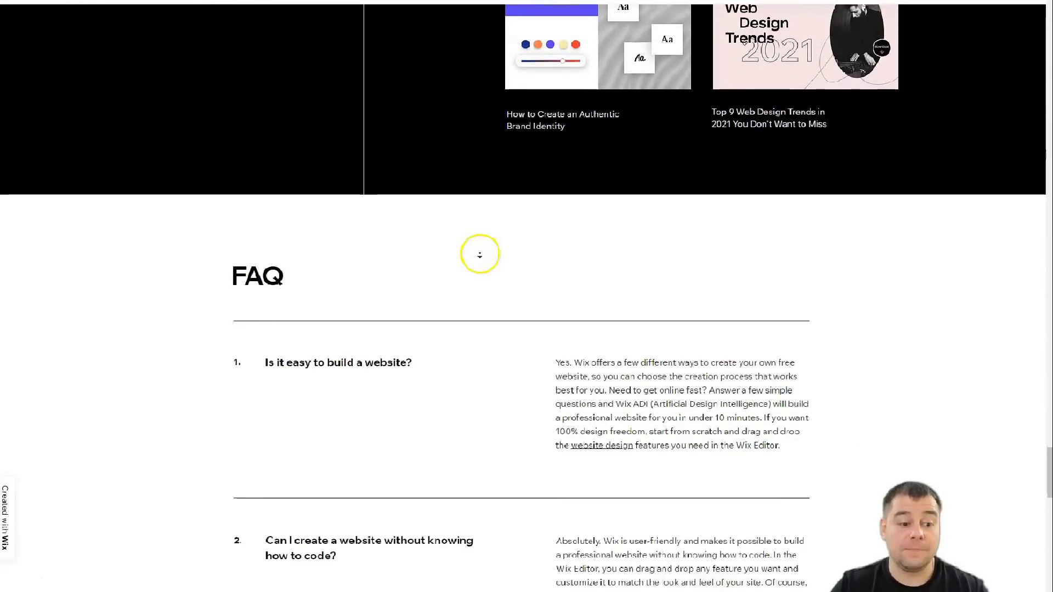
pyautogui.scroll(-3, 478, 255)
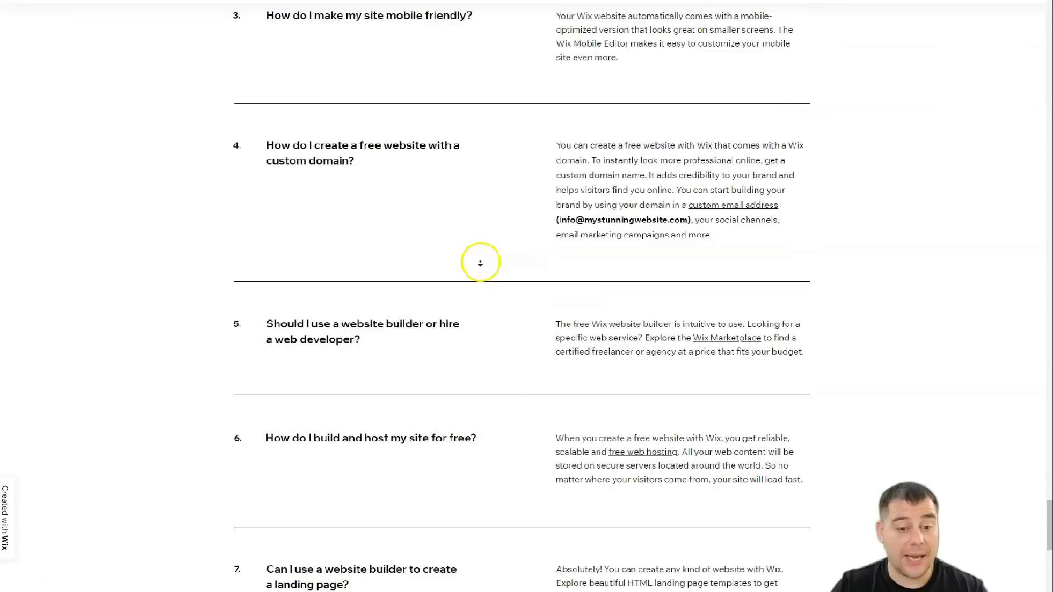
pyautogui.scroll(-6, 480, 263)
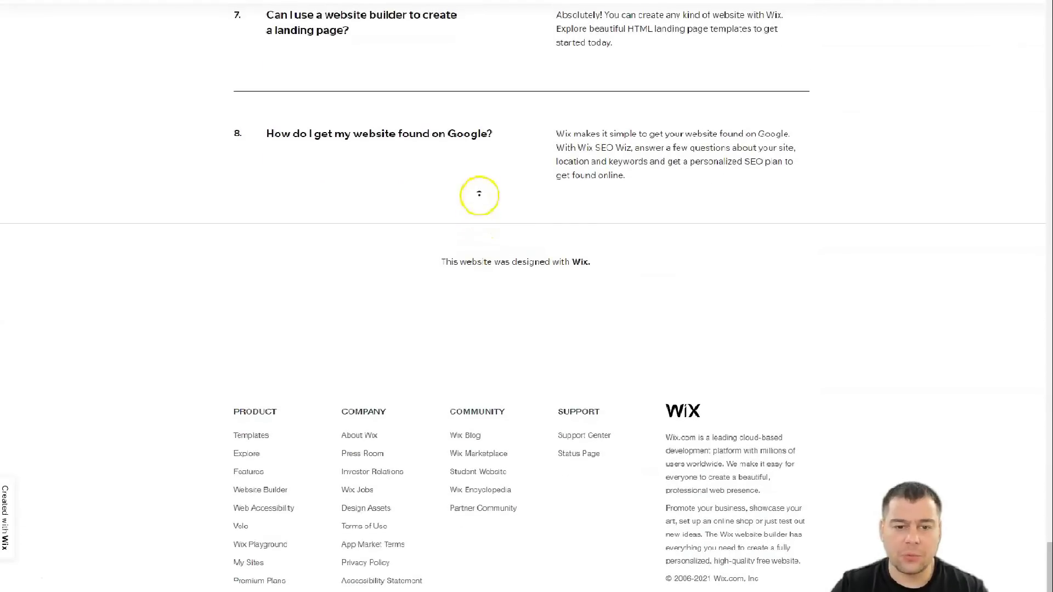
pyautogui.scroll(10, 482, 176)
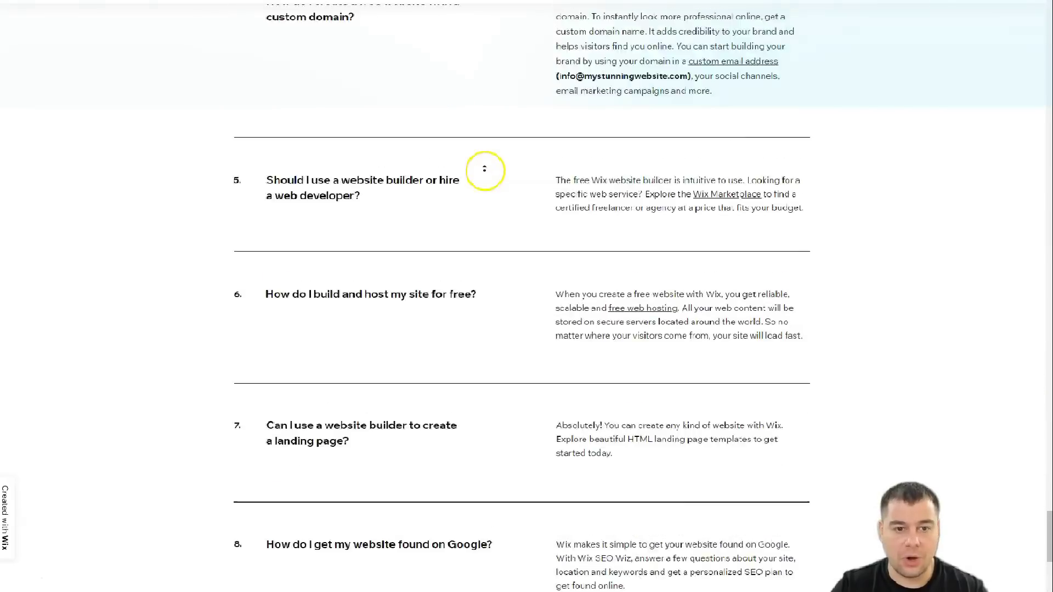
pyautogui.scroll(16, 485, 165)
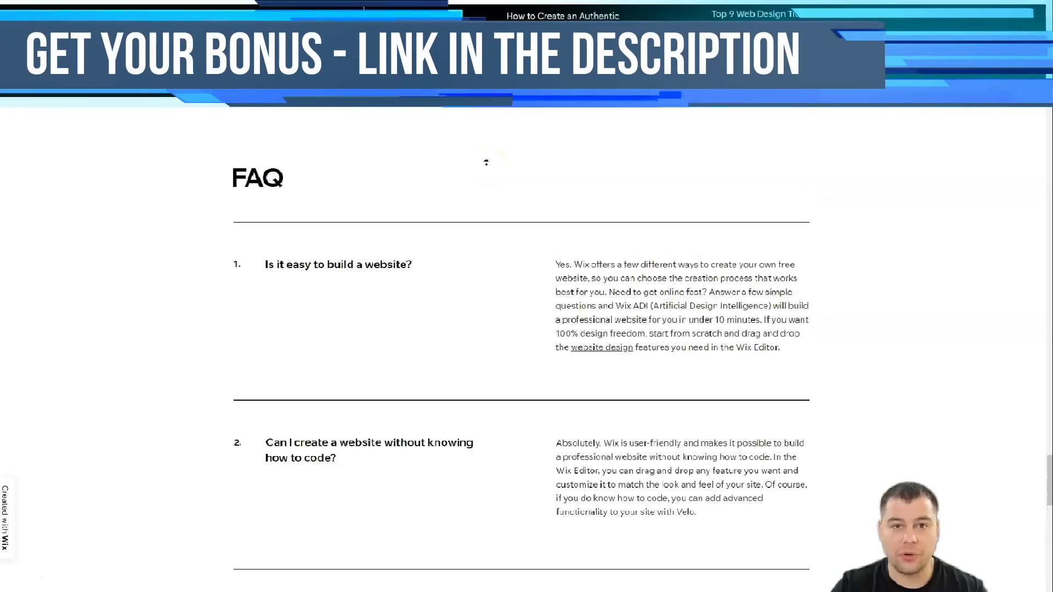
pyautogui.scroll(15, 486, 162)
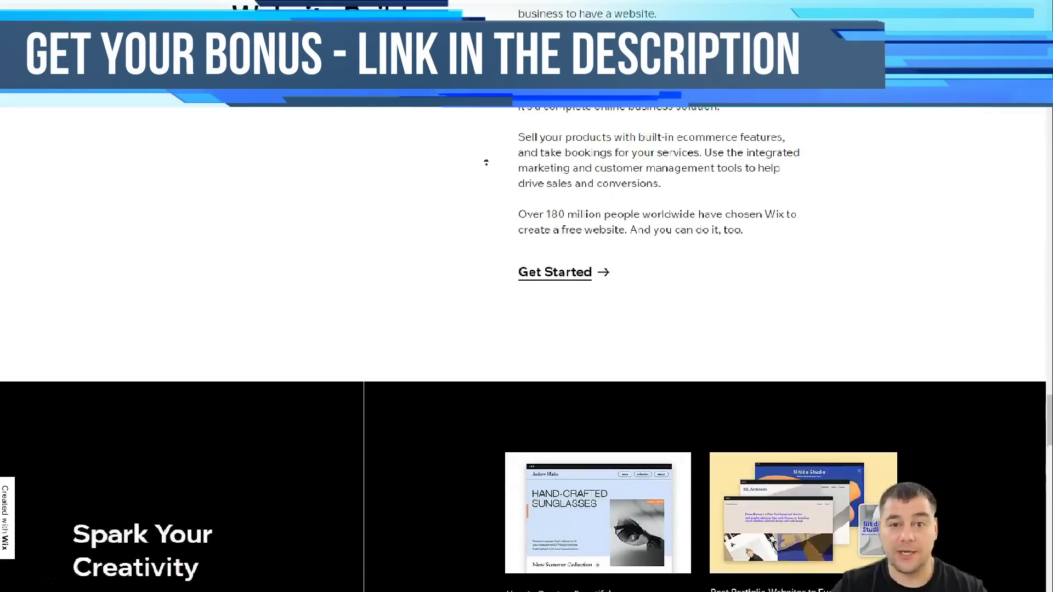
pyautogui.scroll(14, 486, 162)
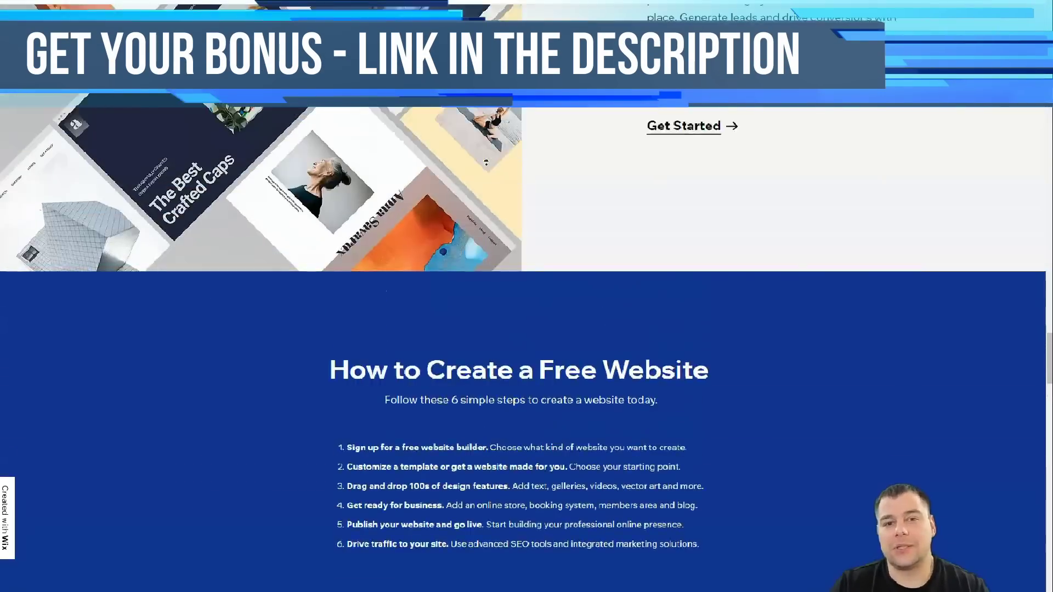
pyautogui.scroll(14, 488, 155)
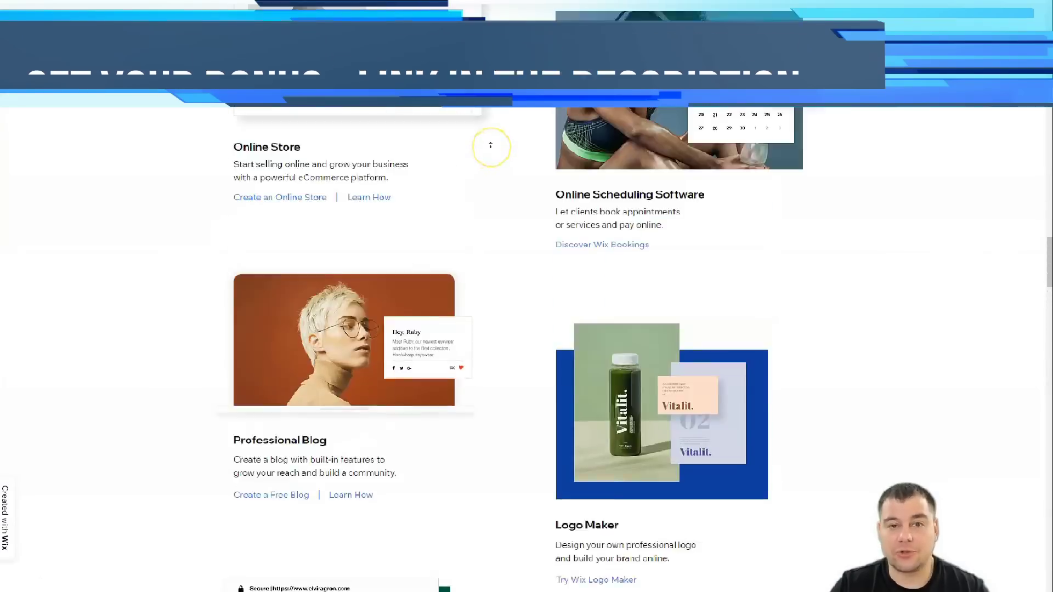
pyautogui.scroll(14, 490, 145)
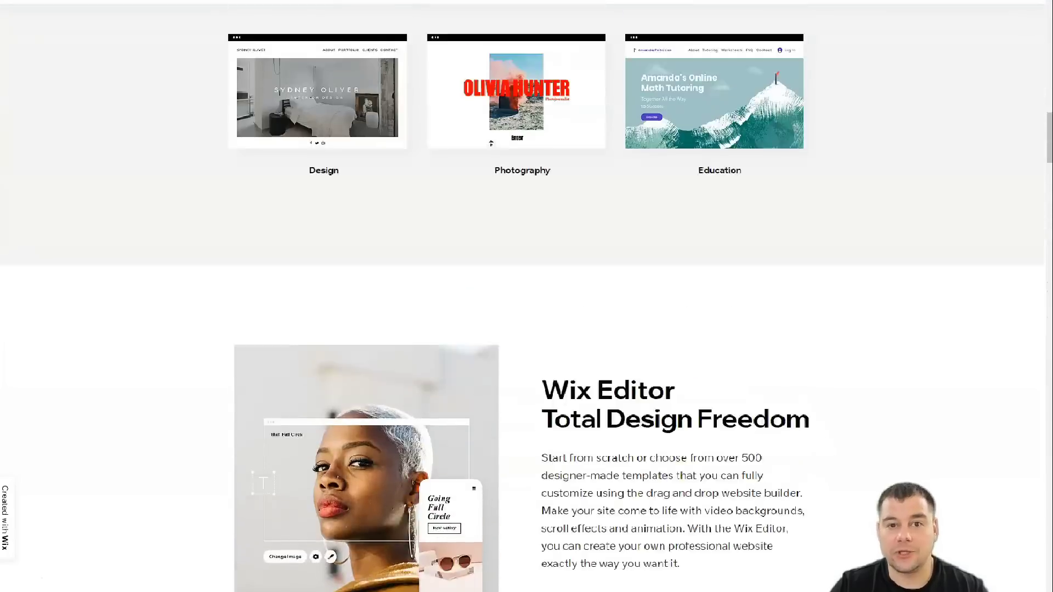
pyautogui.scroll(15, 490, 143)
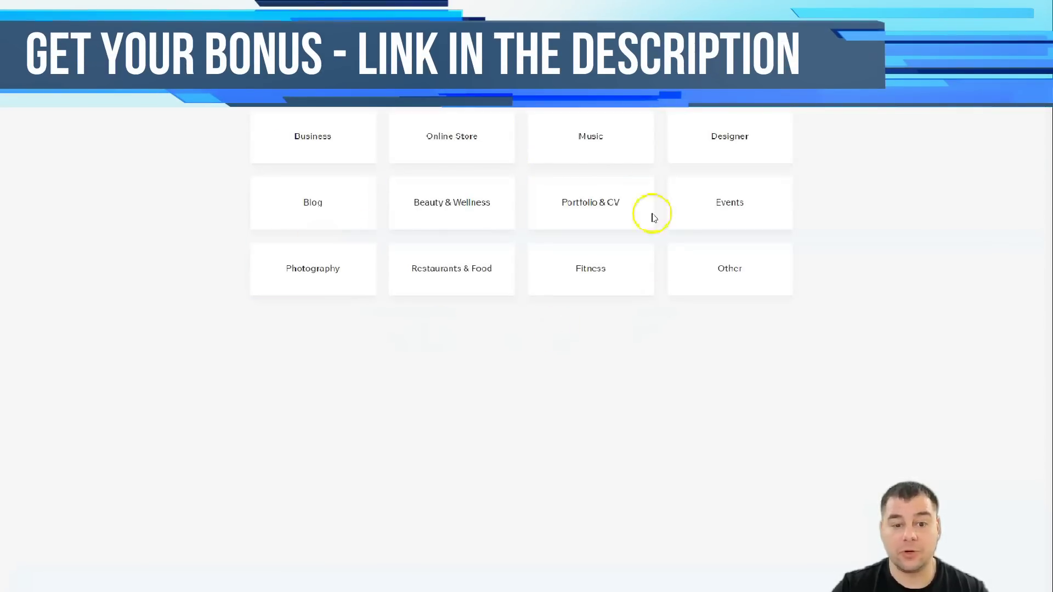
pyautogui.click(736, 293)
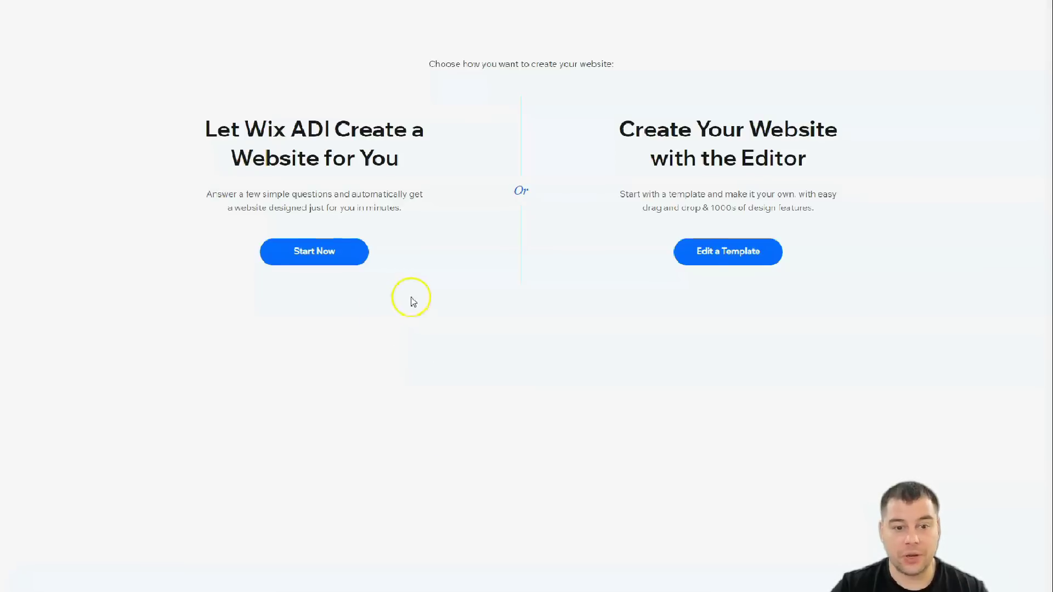
# - Choose Edit a Template to build the site in the Editor instead of with ADI
pyautogui.click(716, 272)
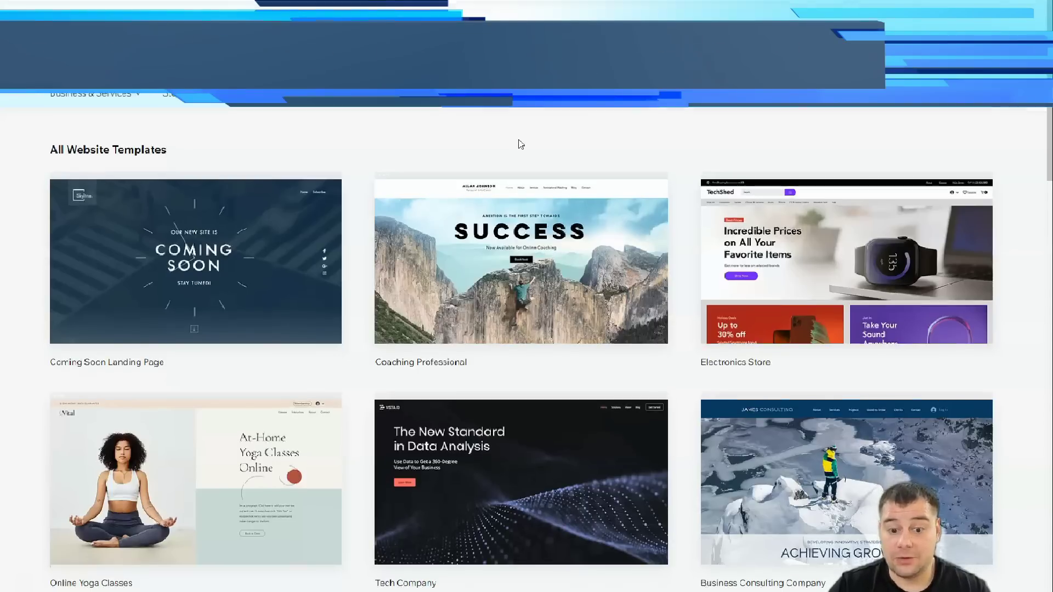
# - Preview the subcategories of the Creative, Community and Blog menus in the template gallery
pyautogui.scroll(-9, 520, 144)
pyautogui.scroll(10, 520, 145)
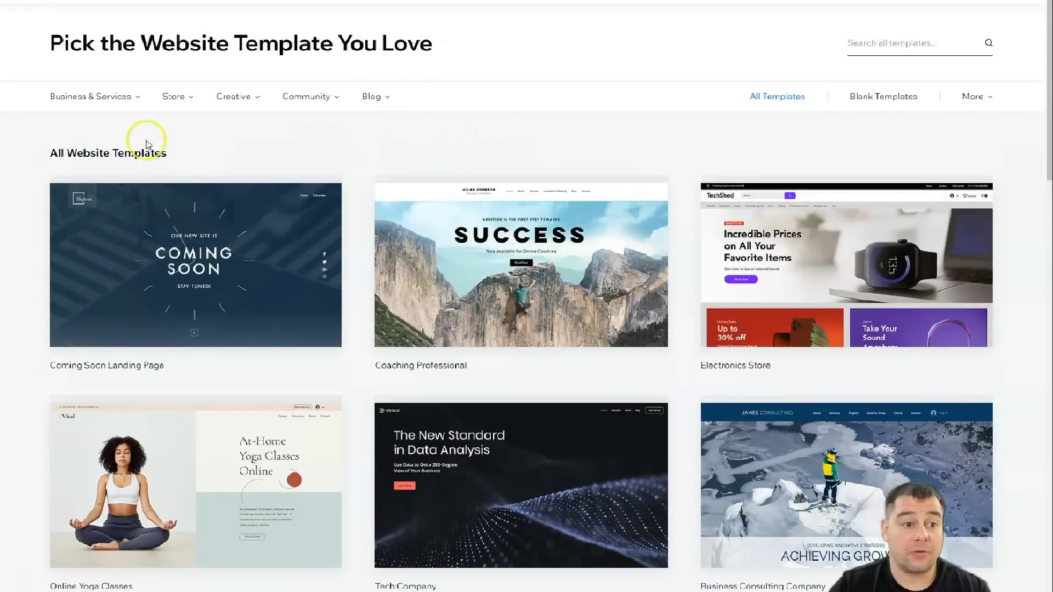
pyautogui.moveTo(138, 103)
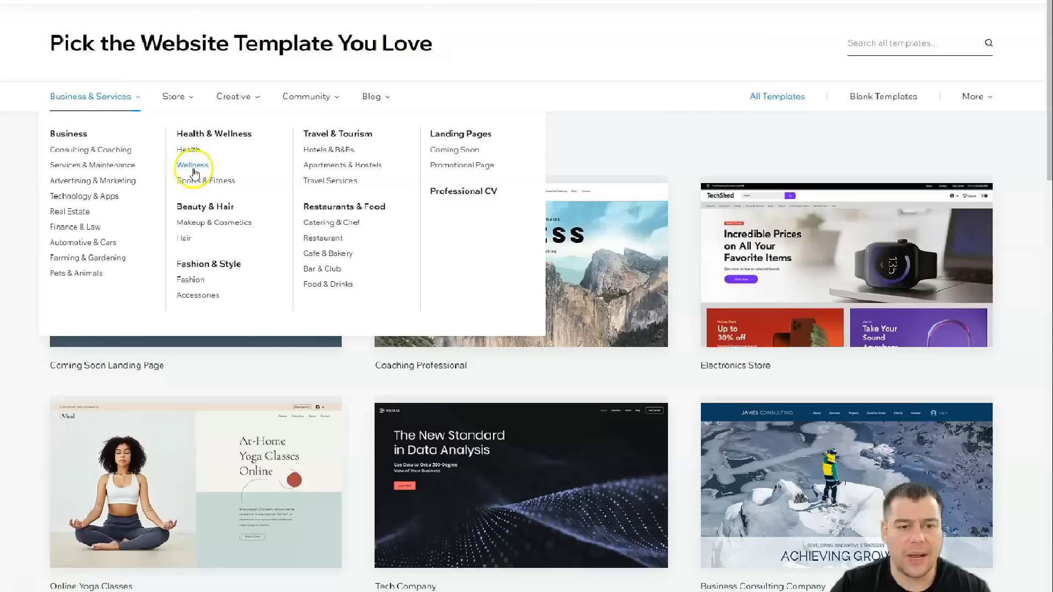
pyautogui.moveTo(184, 104)
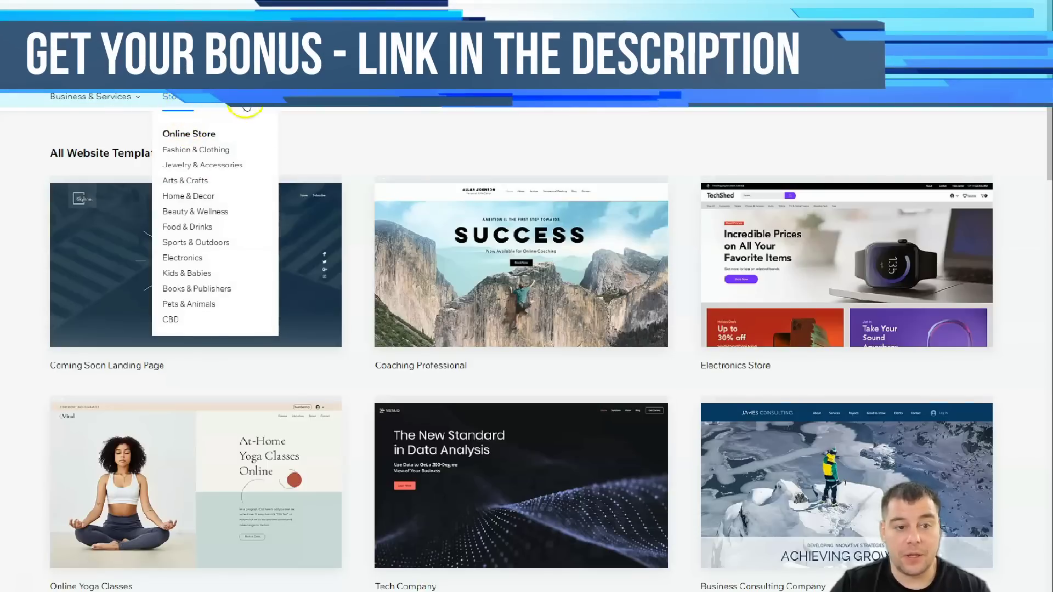
pyautogui.moveTo(241, 108)
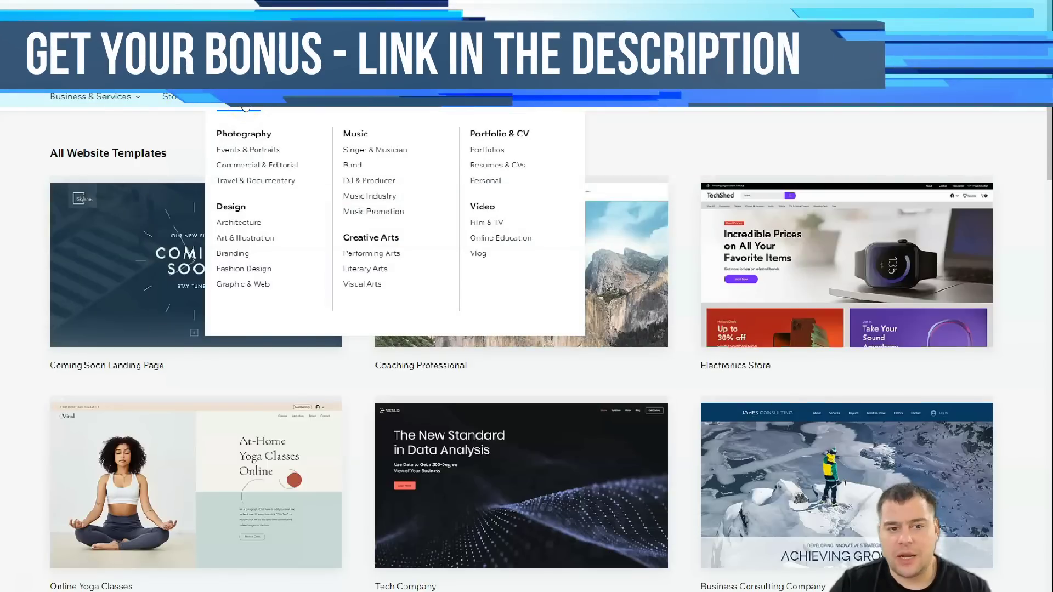
pyautogui.moveTo(331, 108)
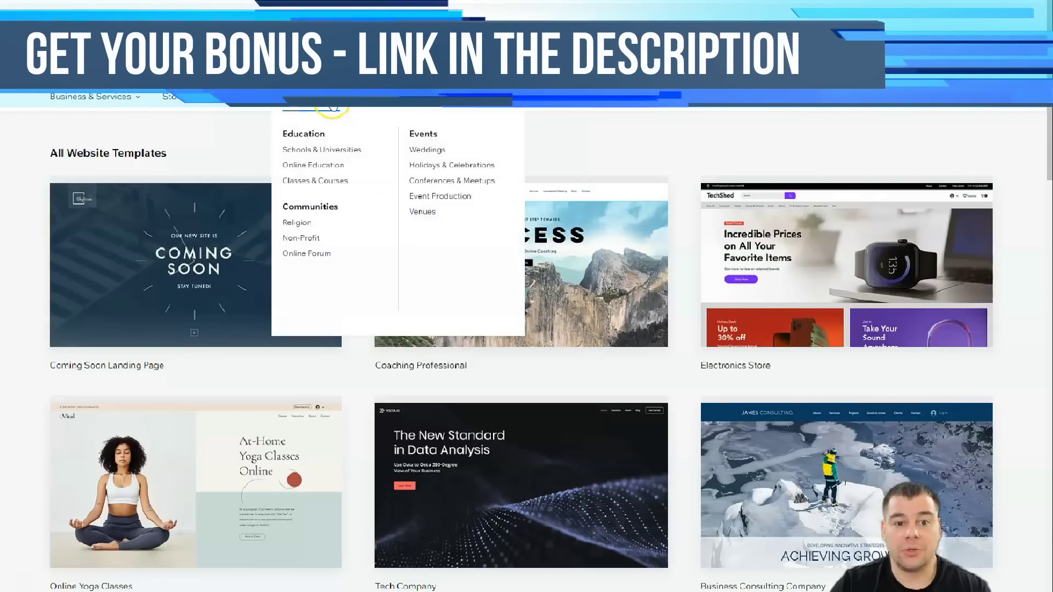
pyautogui.moveTo(378, 107)
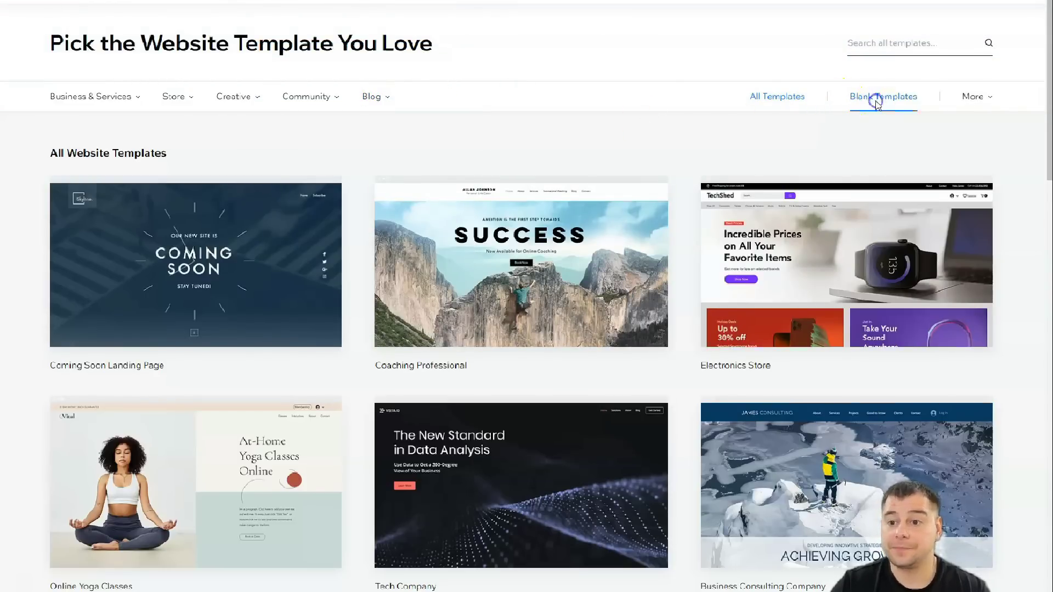
# - Filter the gallery to Blank Templates and look over them
pyautogui.click(877, 102)
pyautogui.moveTo(158, 202)
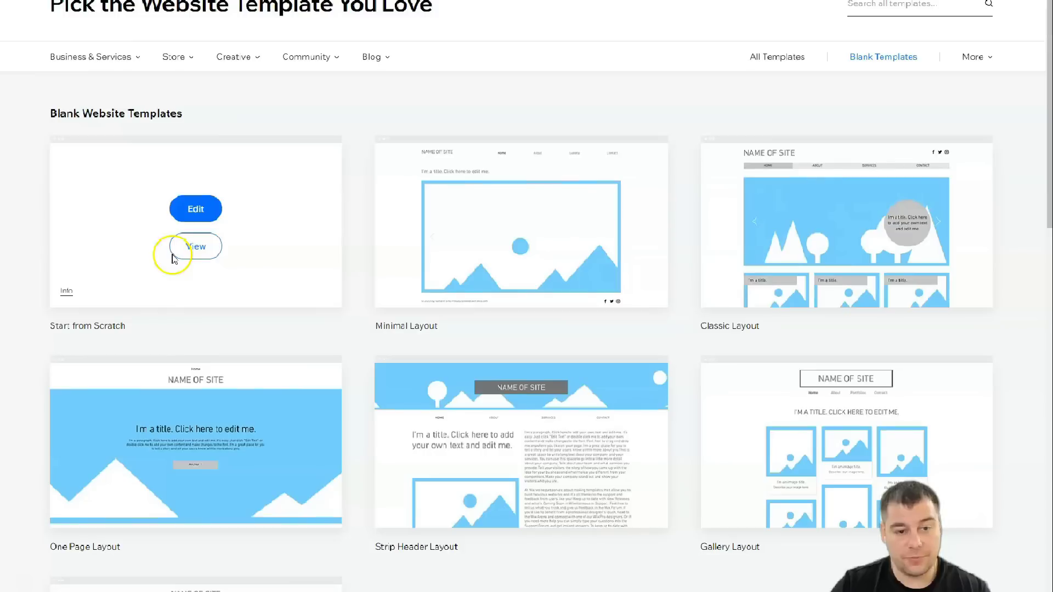
pyautogui.moveTo(704, 250)
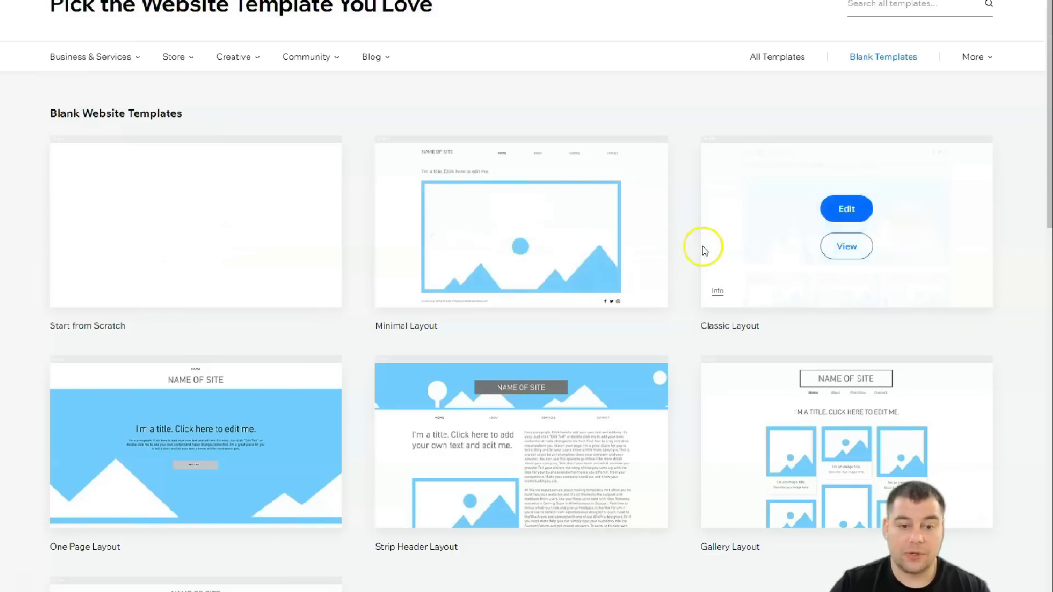
pyautogui.scroll(-2, 268, 367)
pyautogui.moveTo(382, 311)
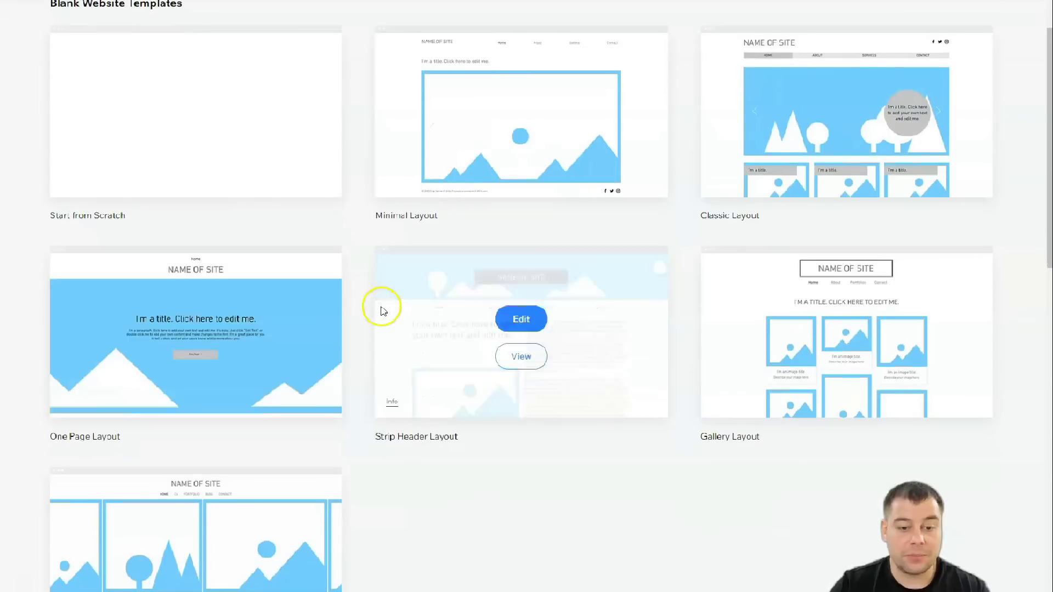
pyautogui.scroll(3, 571, 345)
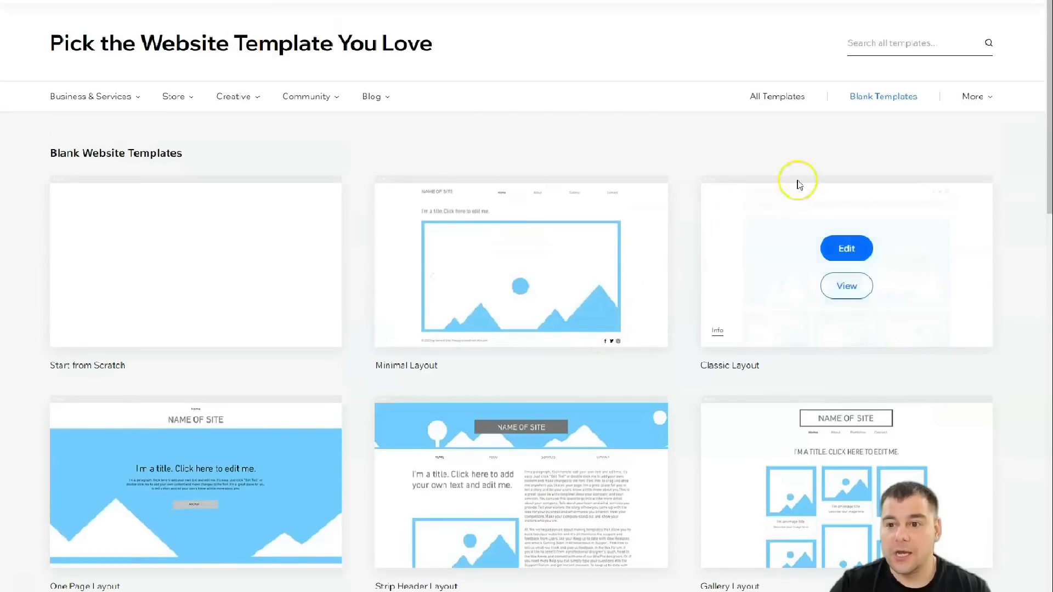
# - Return to All Templates and page through results 5, 7 and 9 to the Architecture Firm template
pyautogui.click(776, 93)
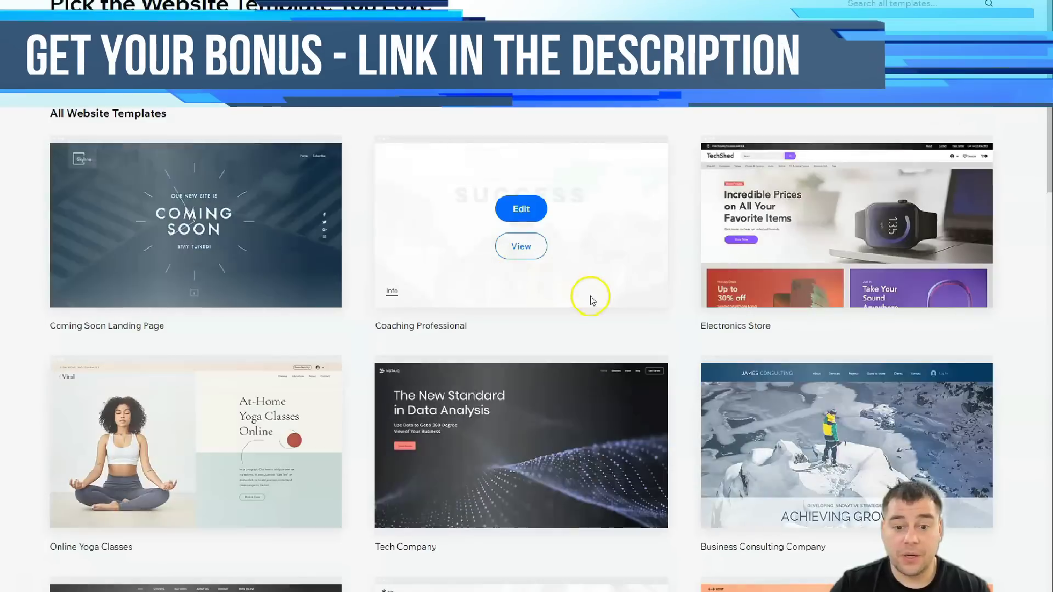
pyautogui.scroll(-6, 594, 305)
pyautogui.scroll(-5, 576, 304)
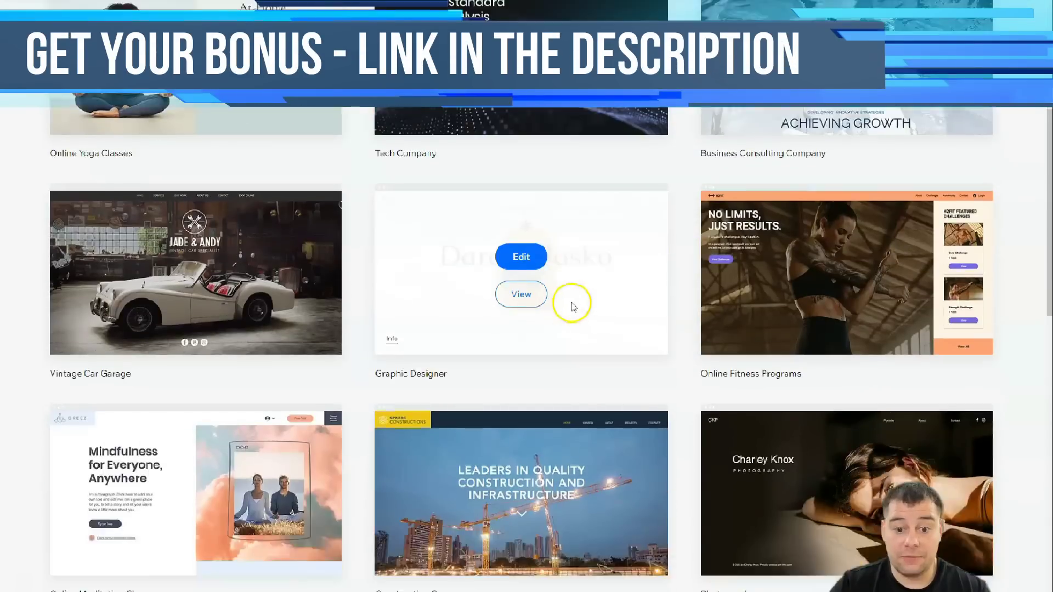
pyautogui.click(542, 467)
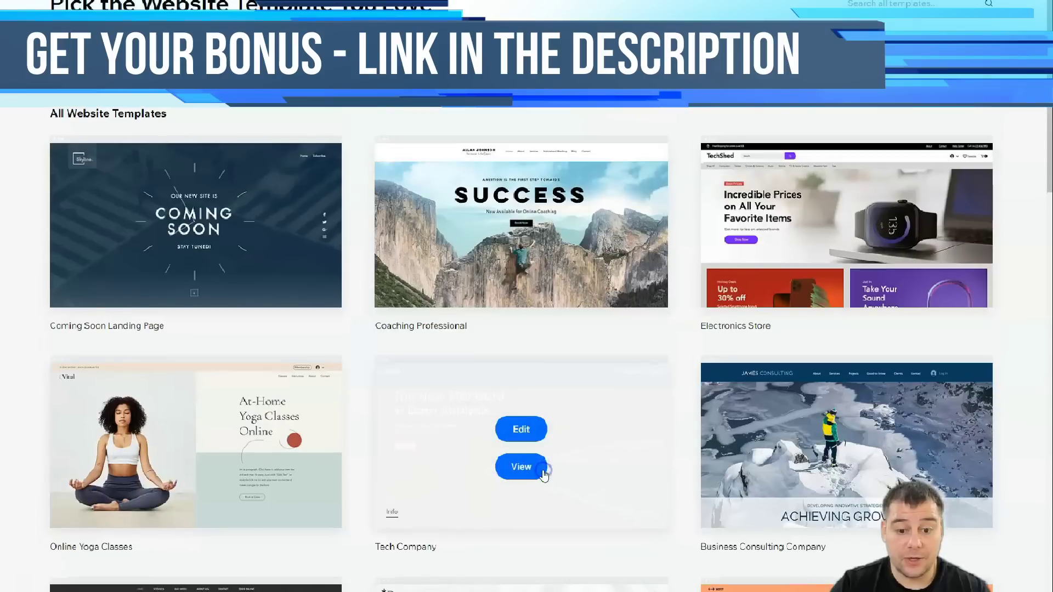
pyautogui.scroll(-5, 603, 383)
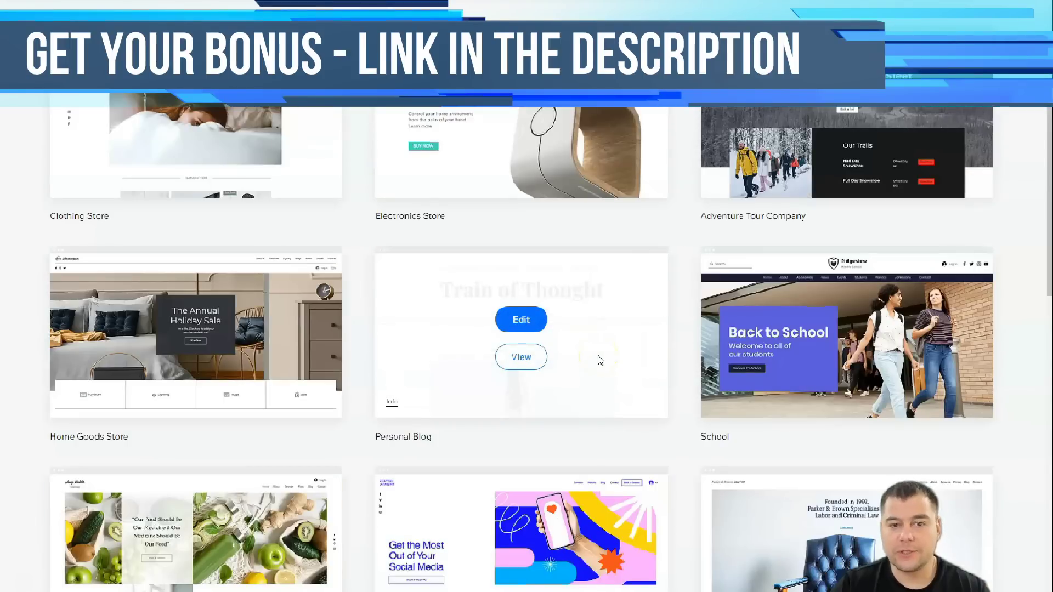
pyautogui.scroll(-4, 600, 360)
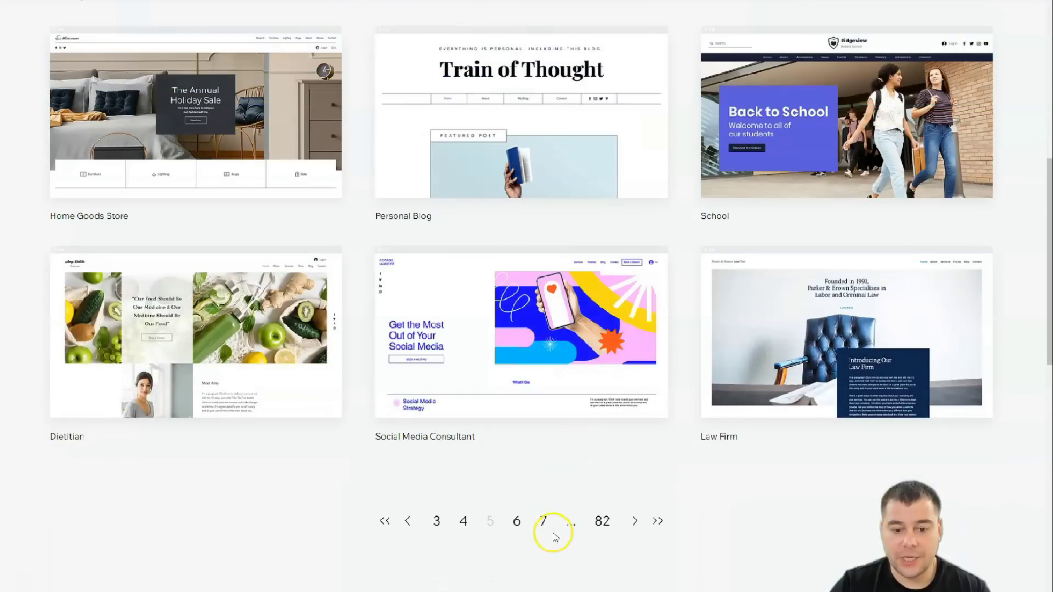
pyautogui.click(553, 533)
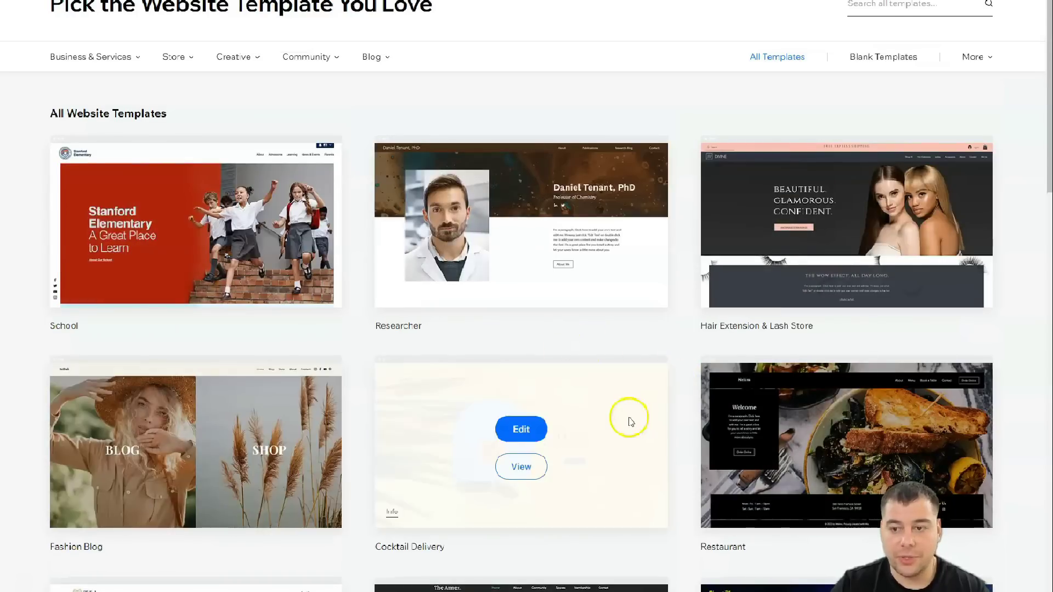
pyautogui.scroll(-10, 629, 421)
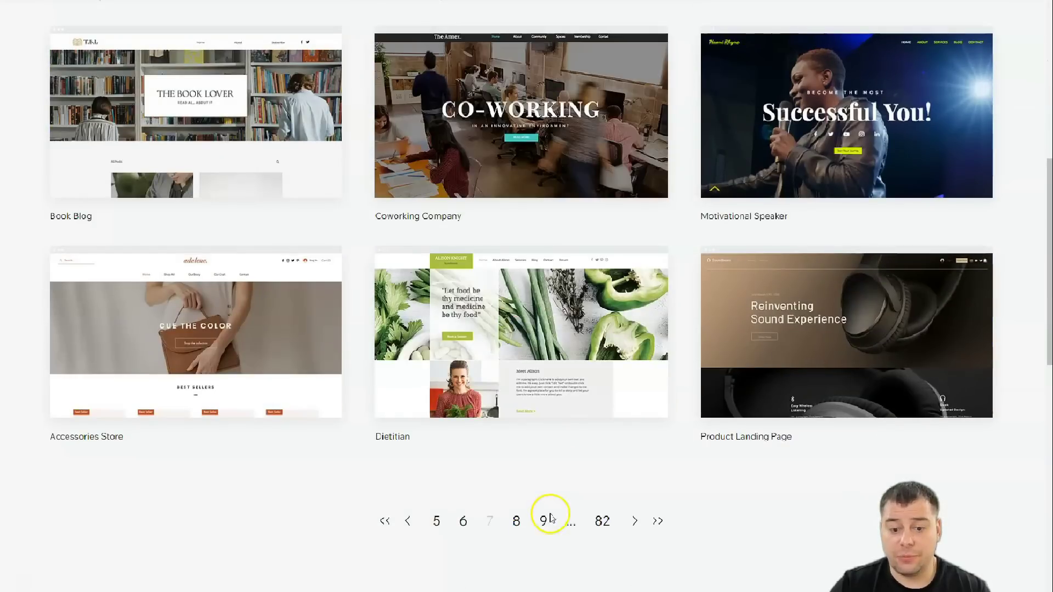
pyautogui.click(543, 520)
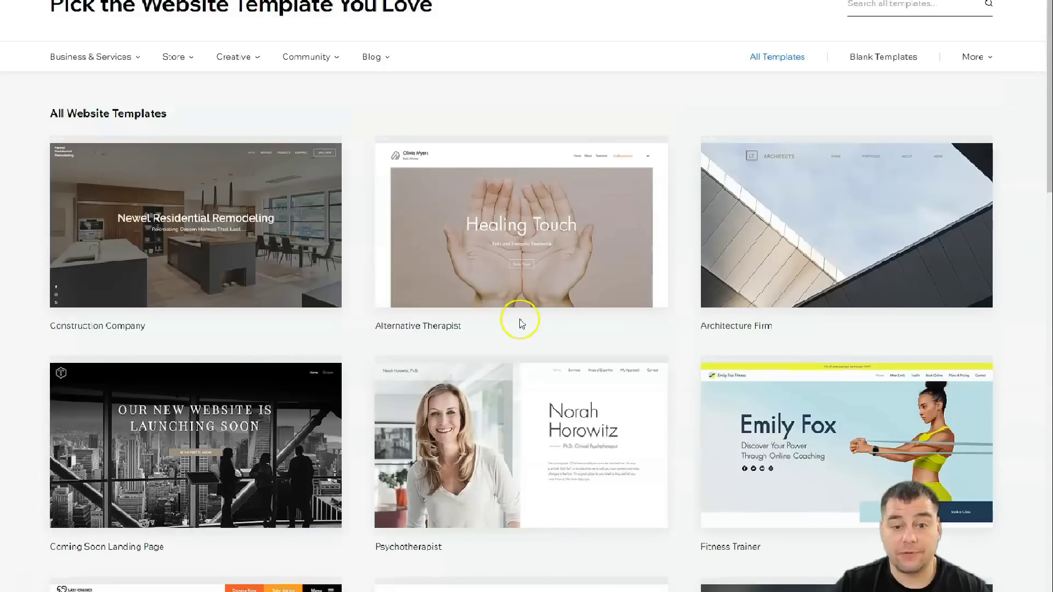
pyautogui.moveTo(526, 304)
pyautogui.moveTo(916, 238)
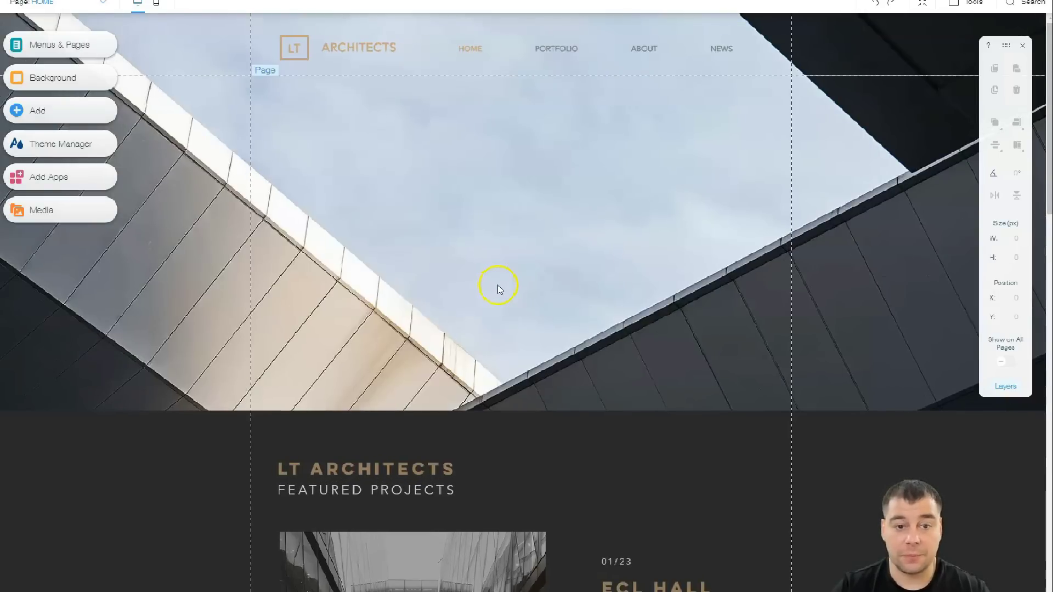
# - Scroll through the LT Architects home page sections and close the floating properties panel
pyautogui.scroll(-10, 498, 286)
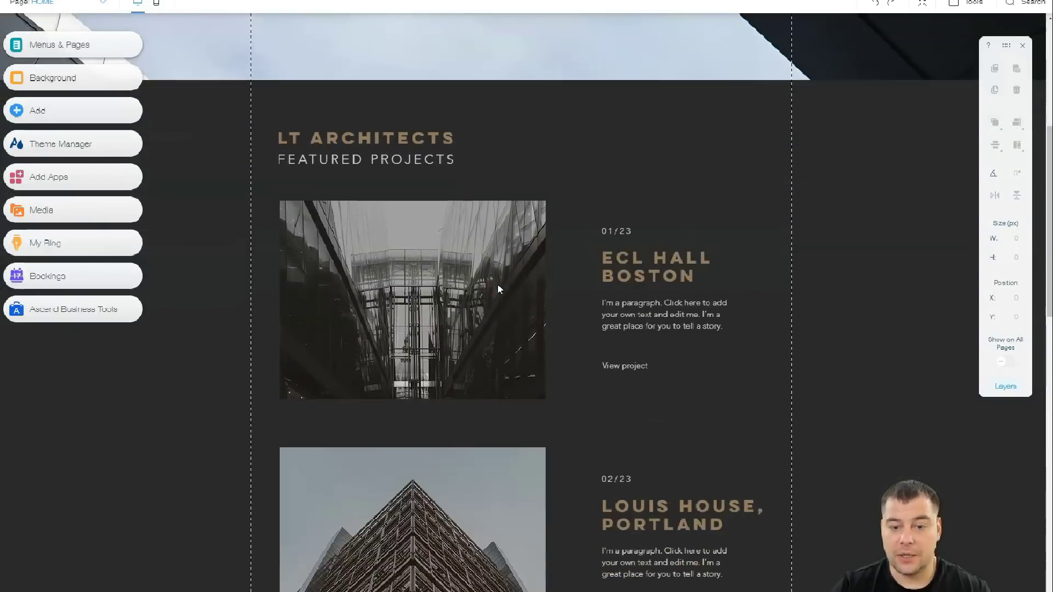
pyautogui.scroll(-12, 497, 289)
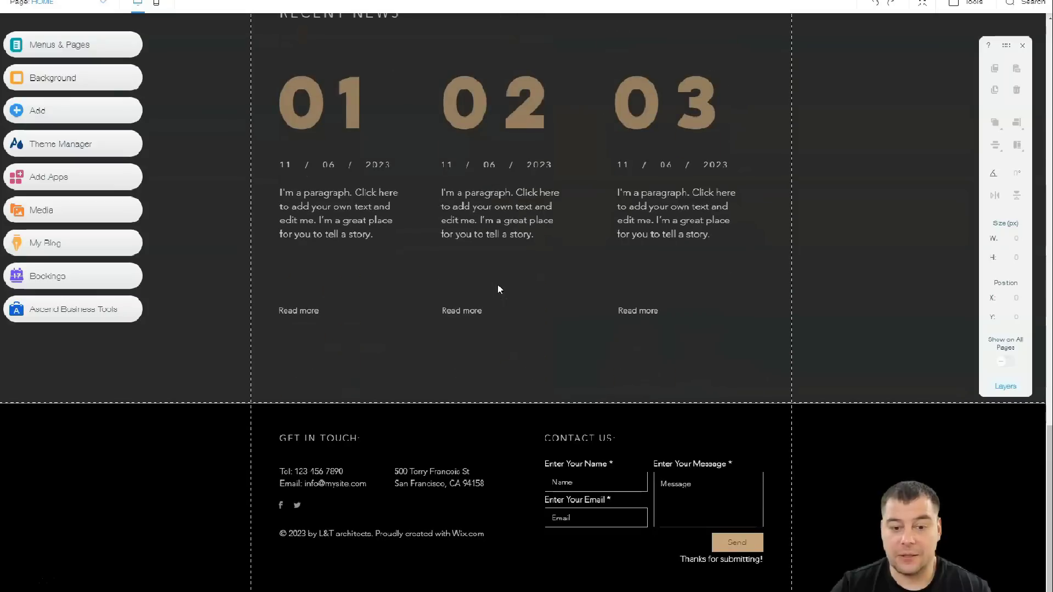
pyautogui.scroll(15, 498, 289)
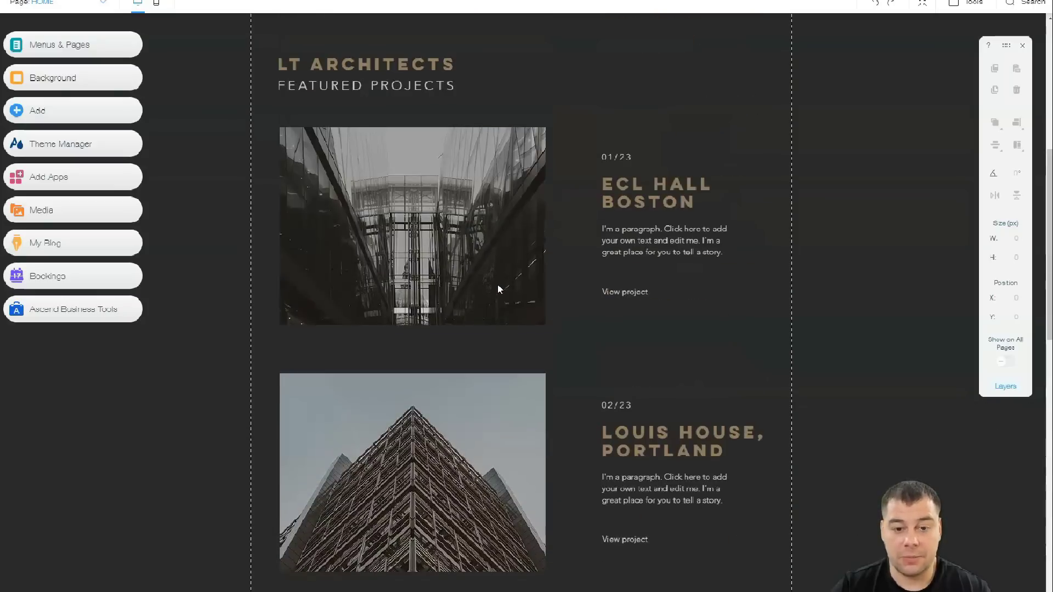
pyautogui.scroll(2, 500, 289)
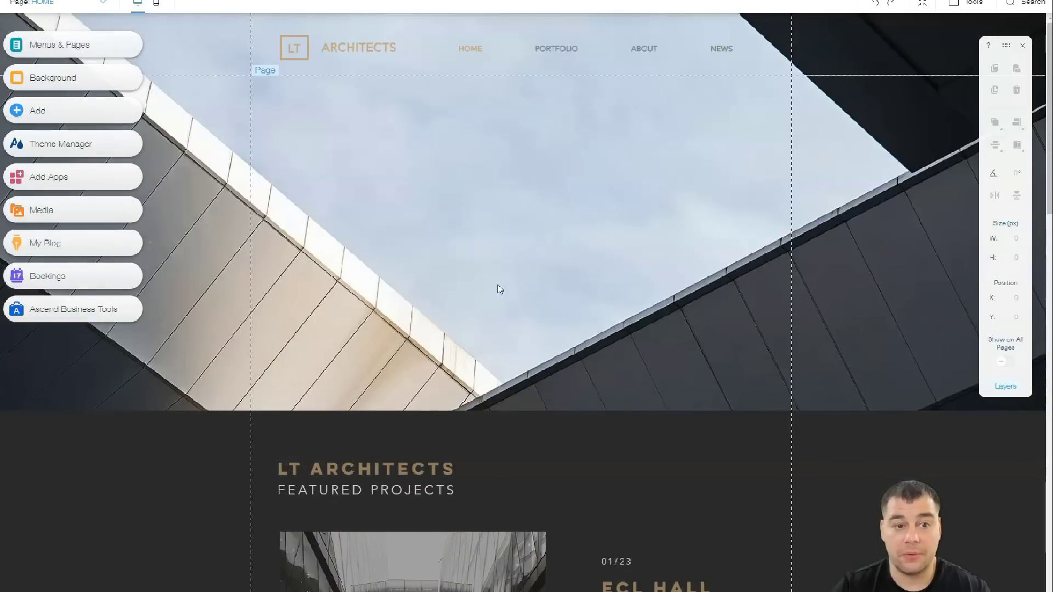
pyautogui.click(1022, 45)
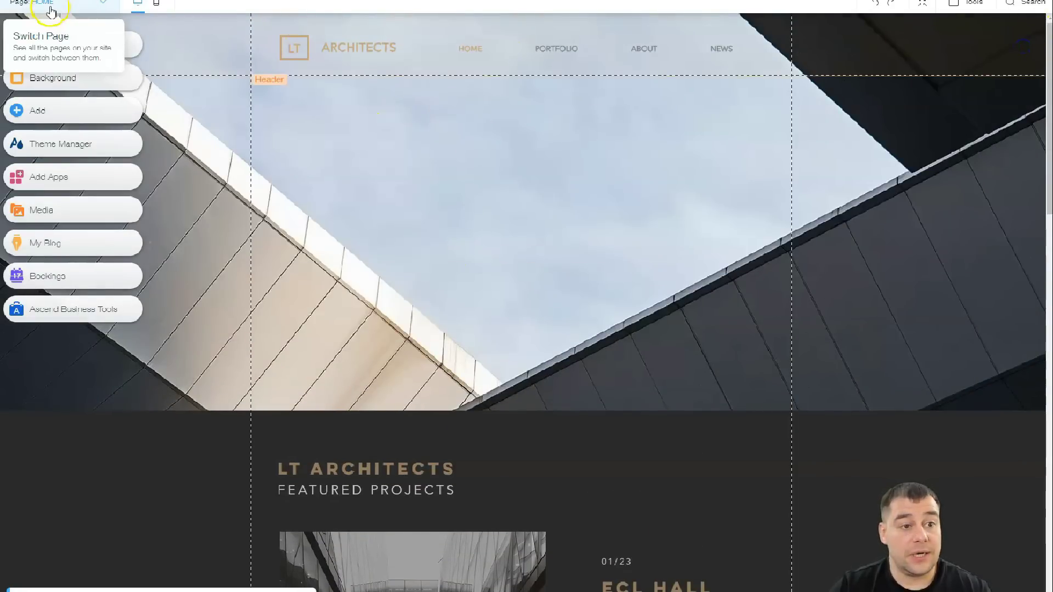
pyautogui.moveTo(33, 5)
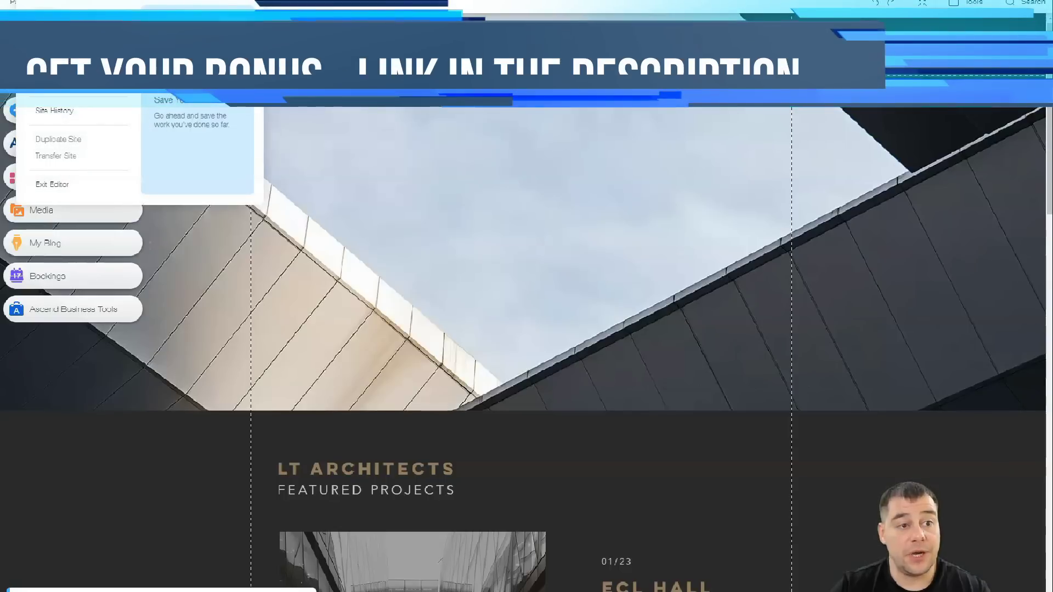
pyautogui.moveTo(71, 55)
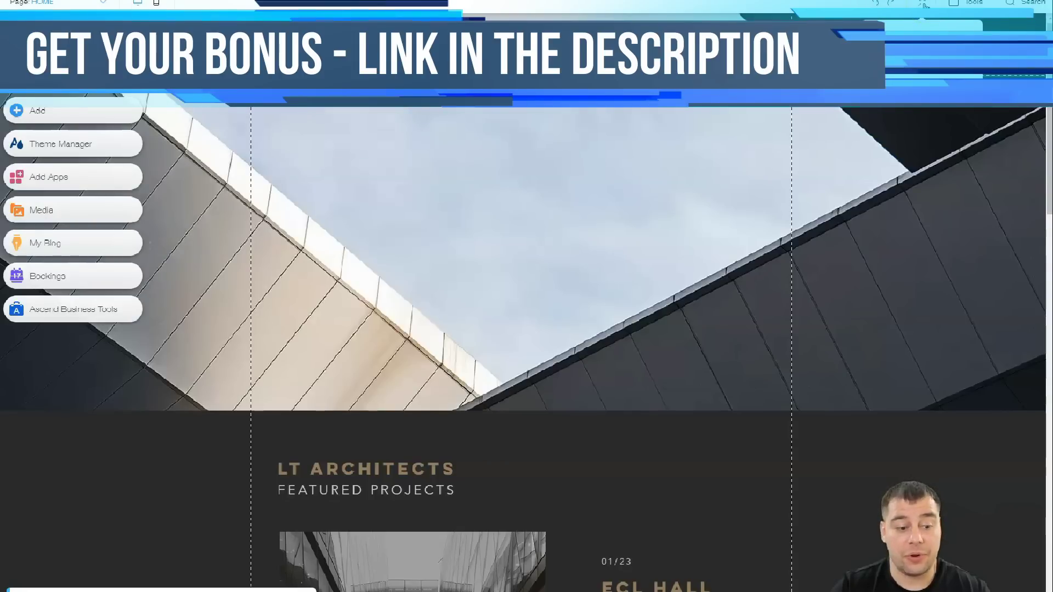
pyautogui.click(921, 4)
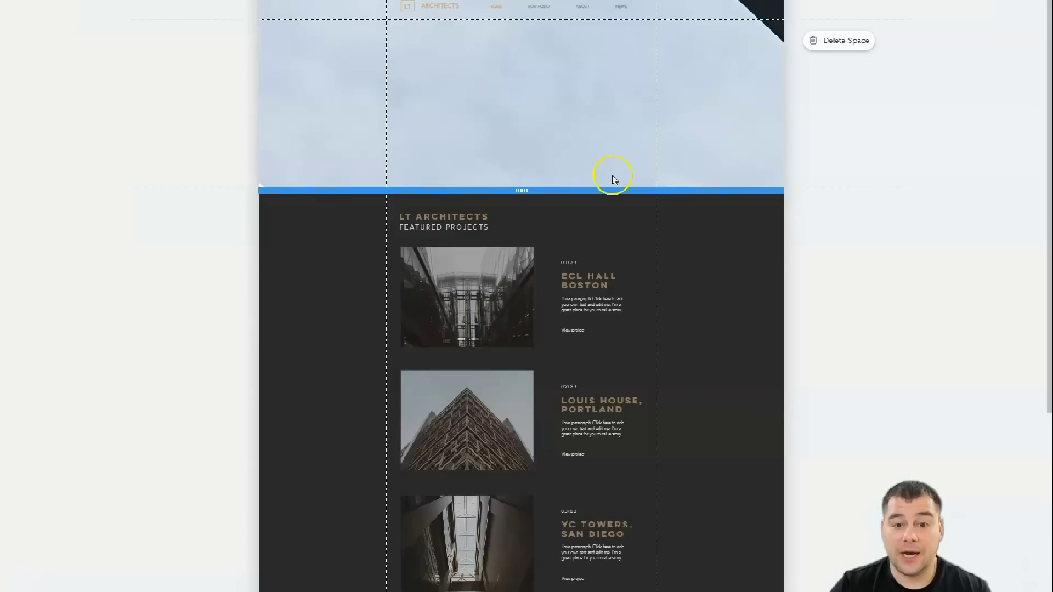
pyautogui.scroll(-3, 639, 138)
pyautogui.scroll(3, 639, 136)
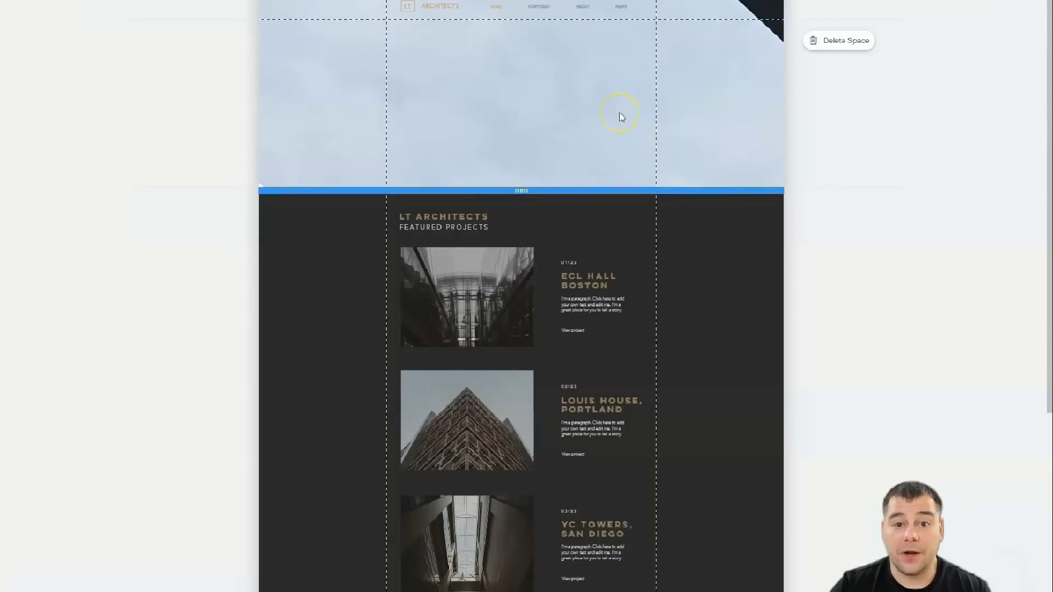
pyautogui.scroll(-2, 587, 112)
pyautogui.click(591, 132)
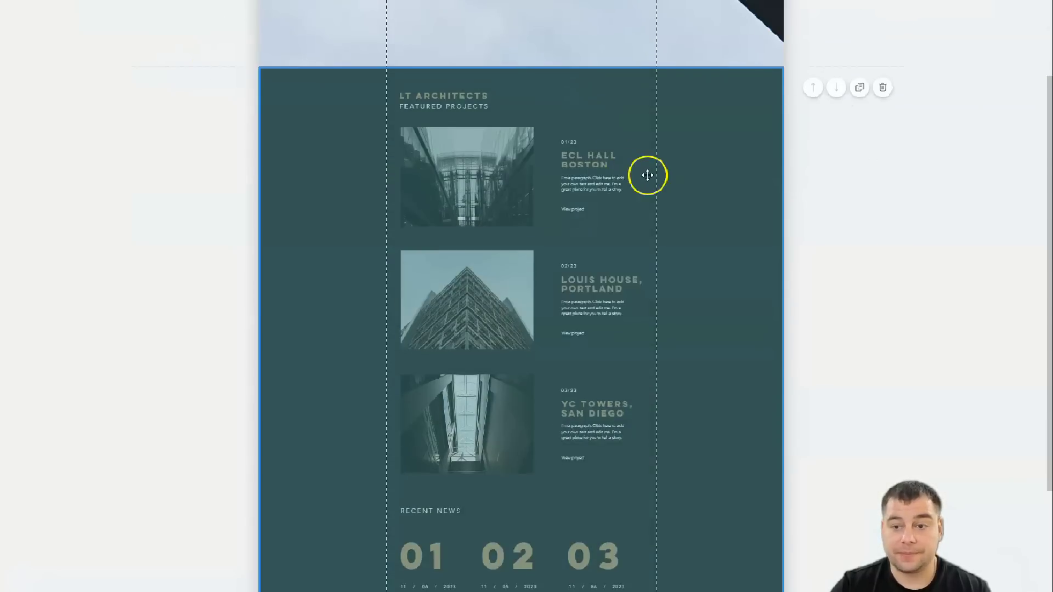
pyautogui.scroll(-3, 647, 171)
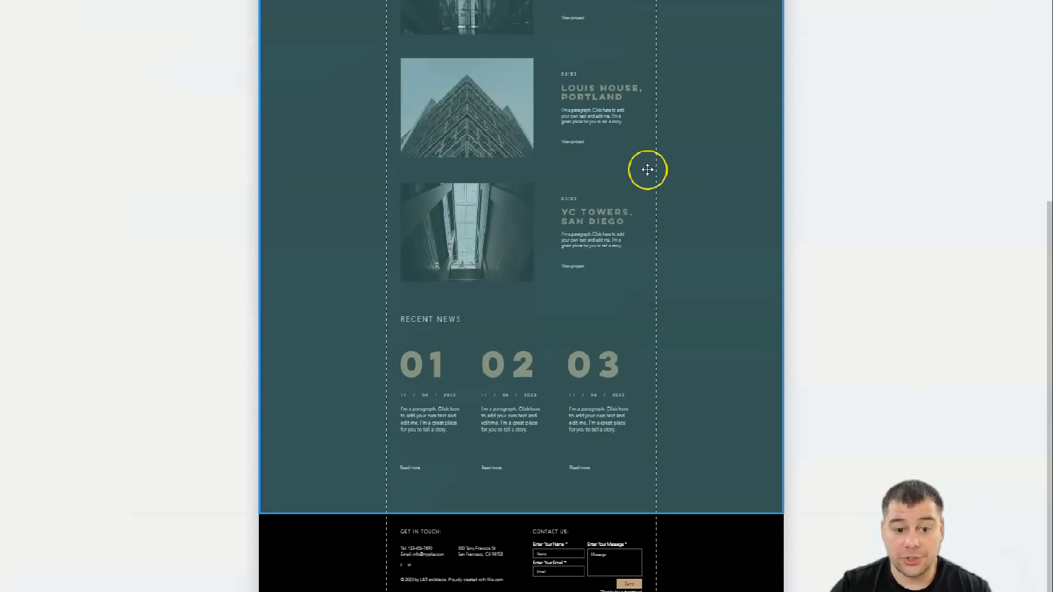
pyautogui.scroll(4, 647, 167)
pyautogui.scroll(-4, 647, 170)
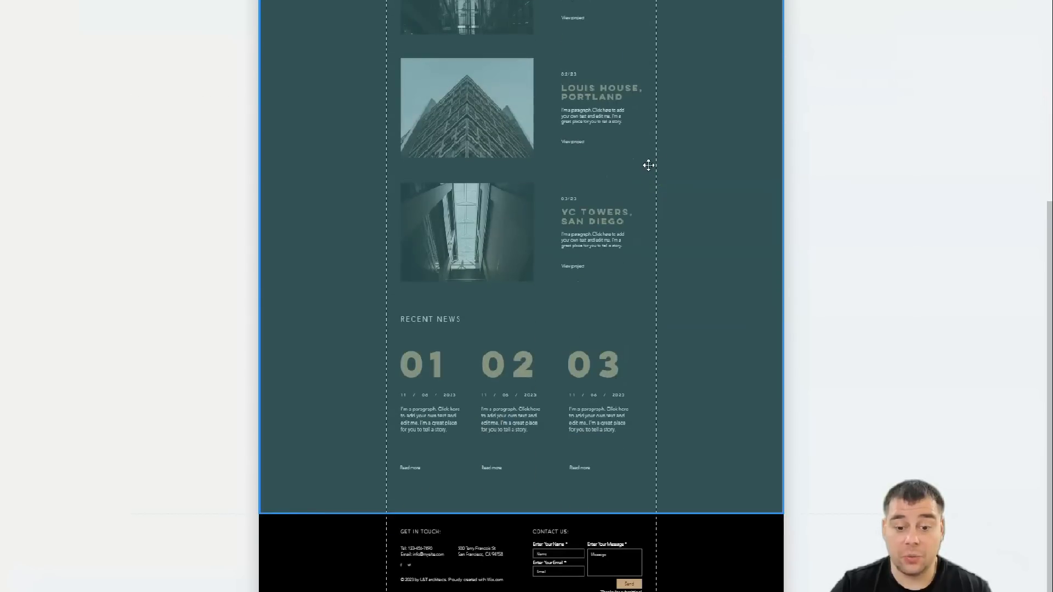
pyautogui.scroll(5, 650, 187)
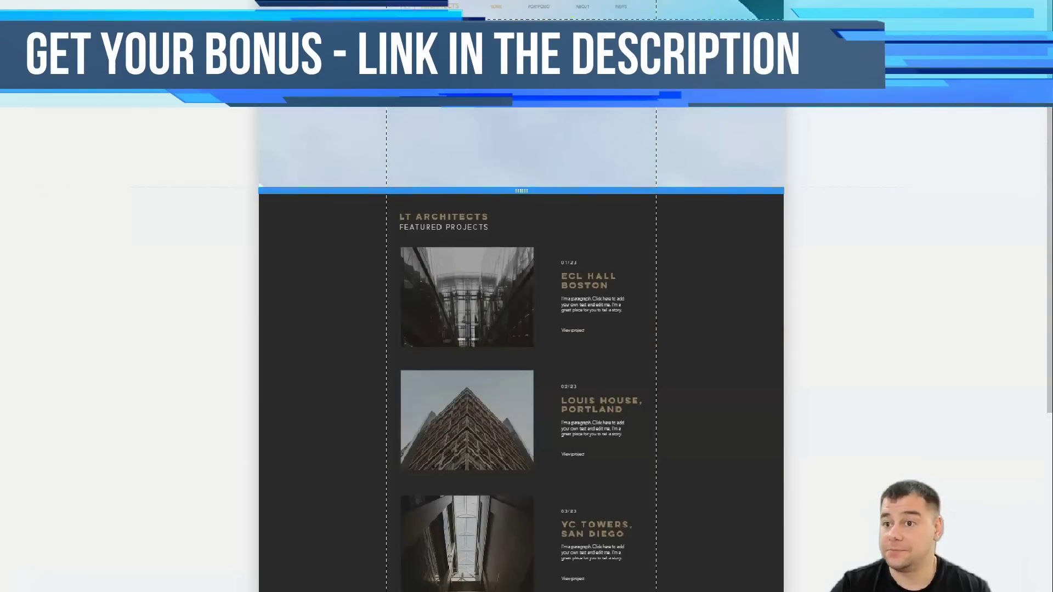
pyautogui.click(341, 175)
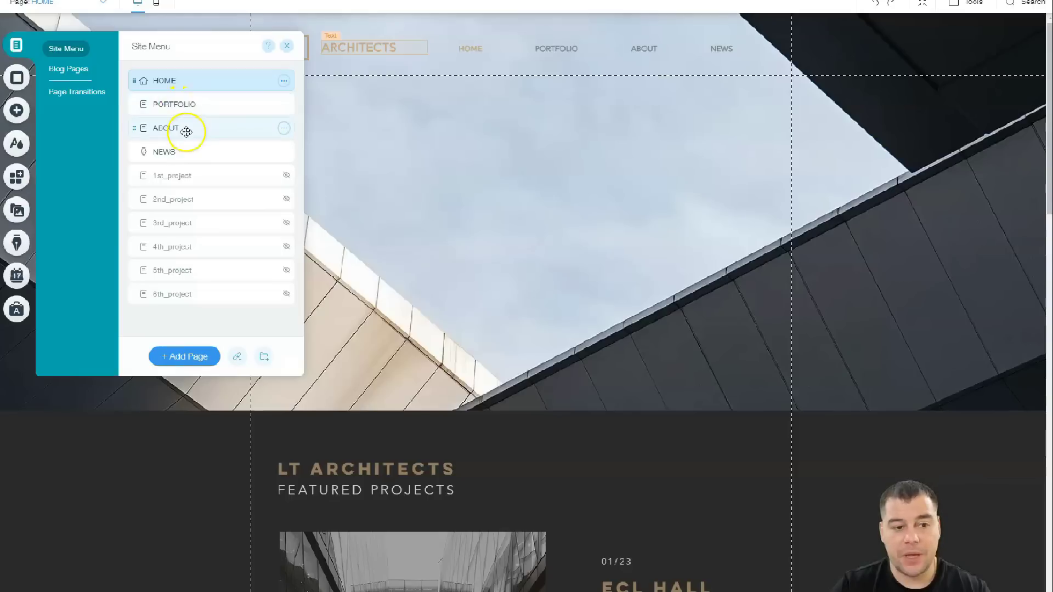
# - Open the ⋯ options menu for a page in the Site Menu page list
pyautogui.click(283, 294)
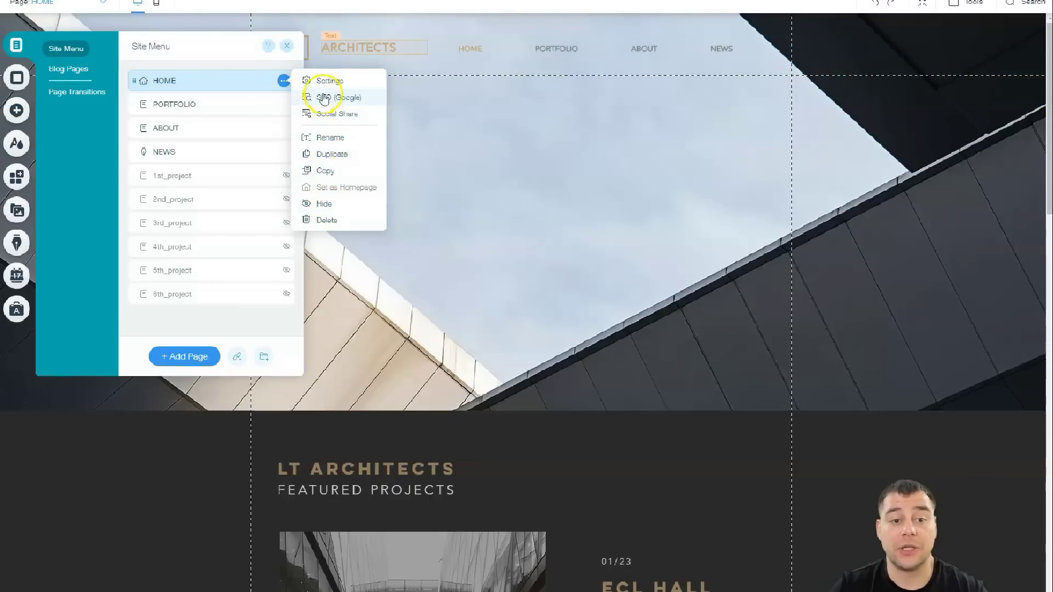
# - Open the HOME page settings and keep the Standard layout with header and footer
pyautogui.click(321, 82)
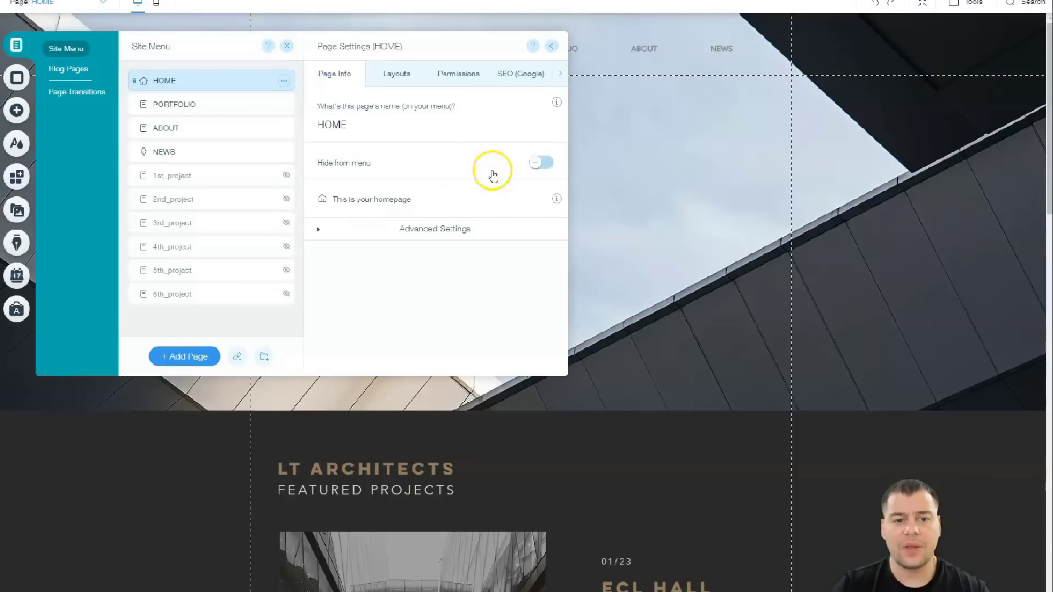
pyautogui.click(396, 74)
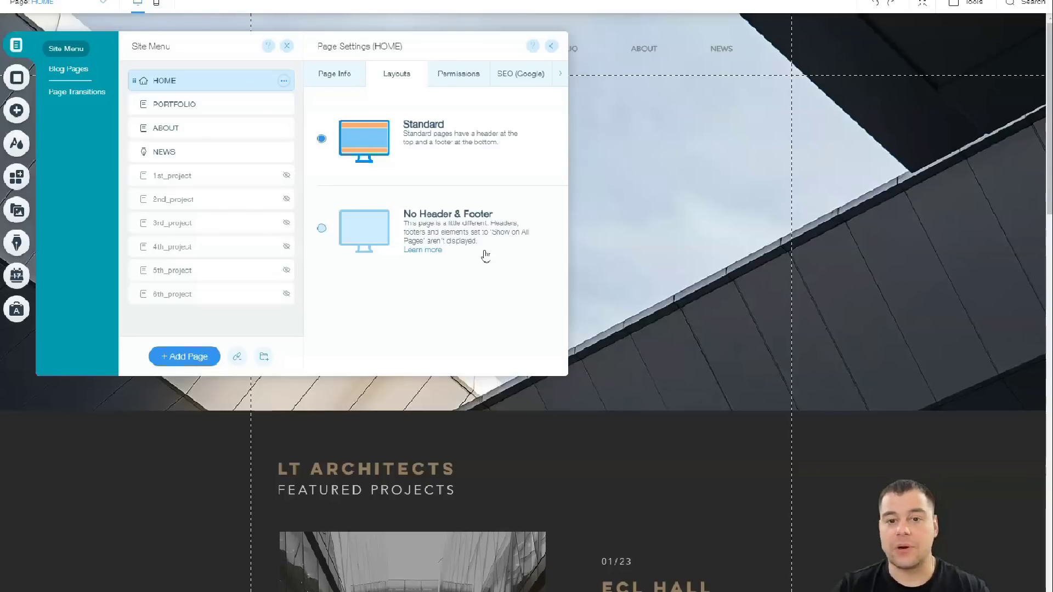
pyautogui.click(461, 178)
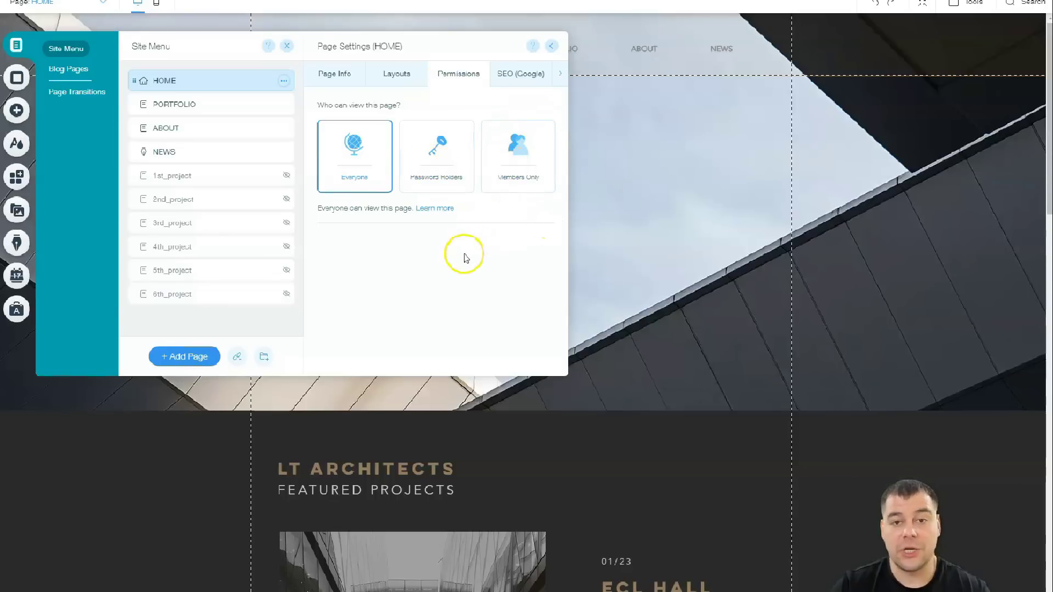
# - Review the HOME page's SEO (Google) preview, then its Social Share settings
pyautogui.click(517, 75)
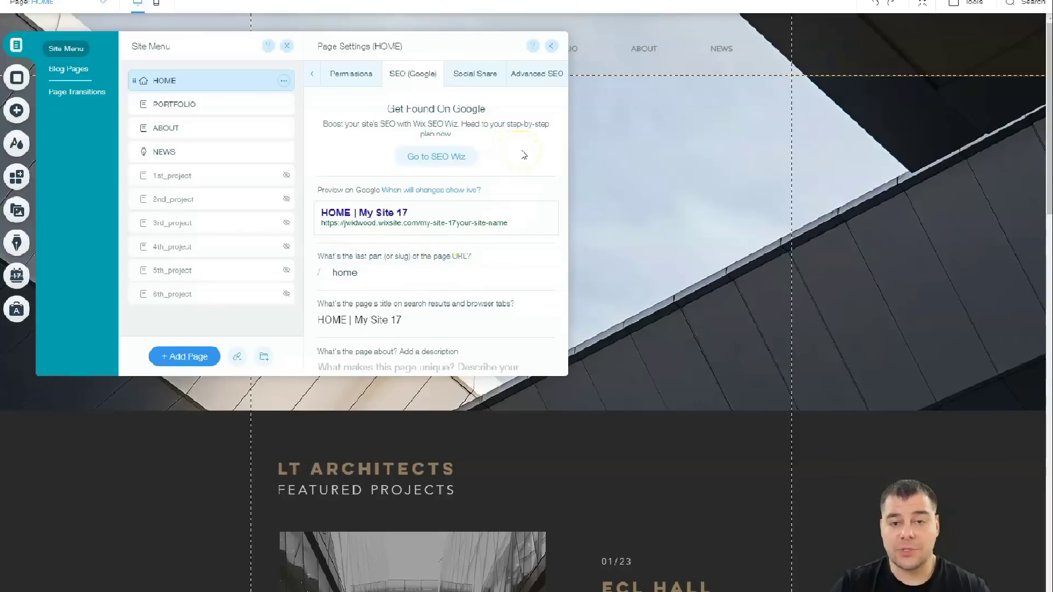
pyautogui.click(470, 78)
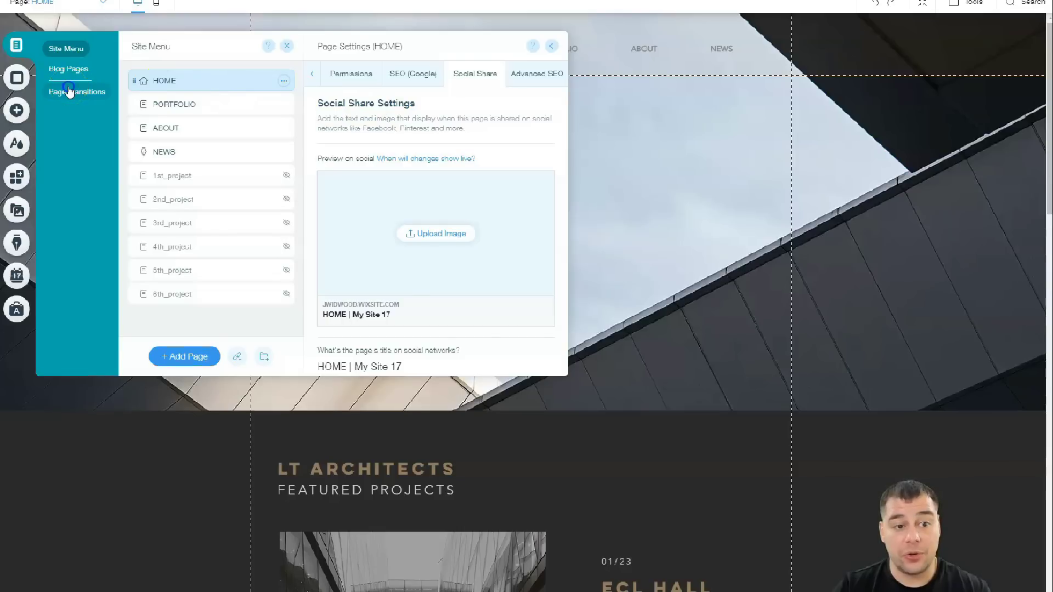
# - Look over the Page Transitions effects, then close the Site Menu panel
pyautogui.click(69, 92)
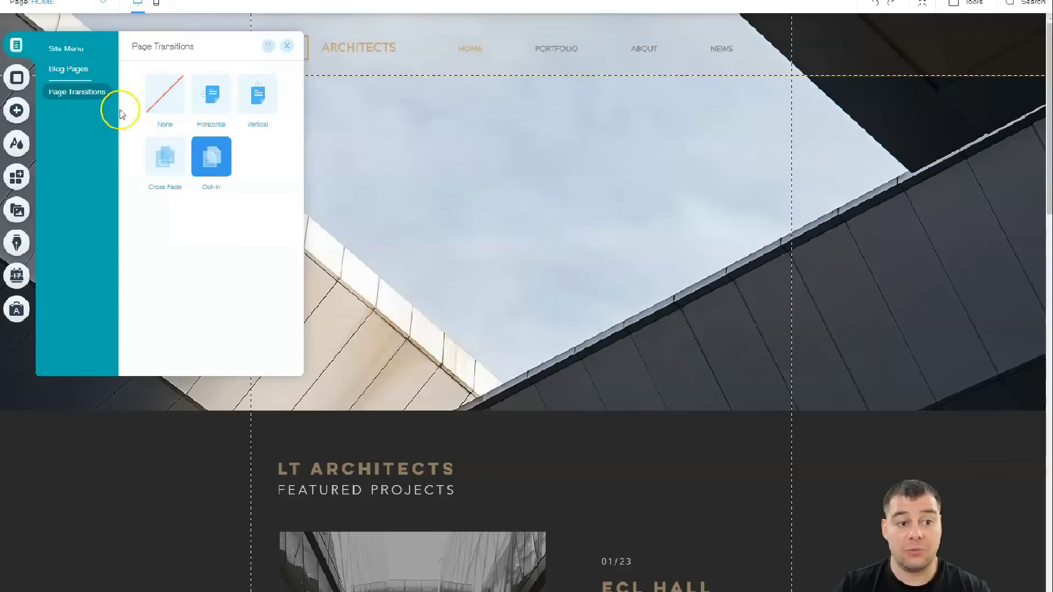
pyautogui.click(286, 47)
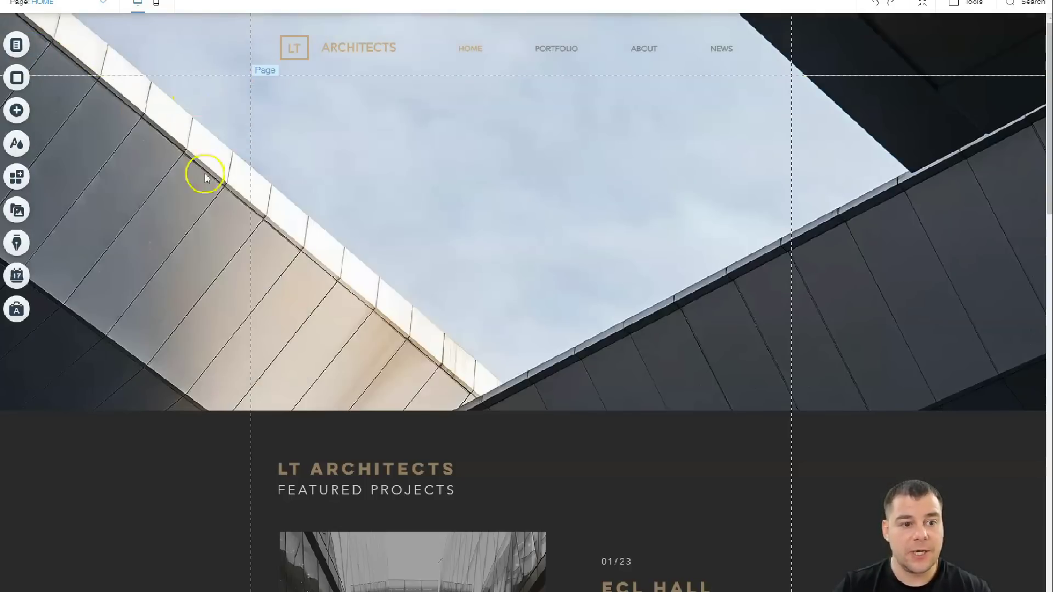
pyautogui.scroll(-3, 470, 253)
pyautogui.scroll(3, 470, 254)
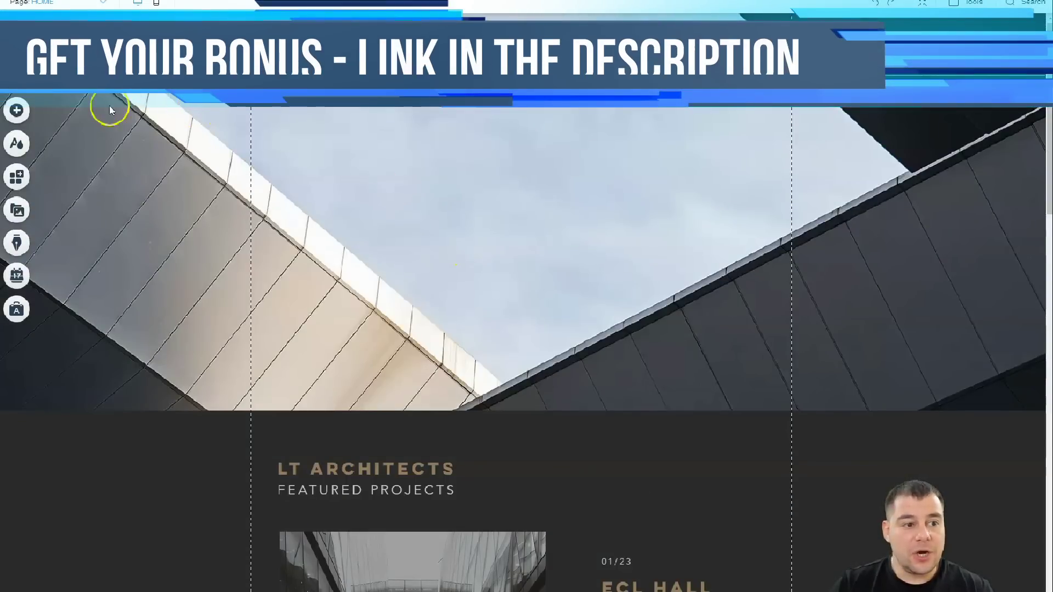
# - Set the page background to the upward skyscraper photo from Glass Buildings
pyautogui.click(92, 130)
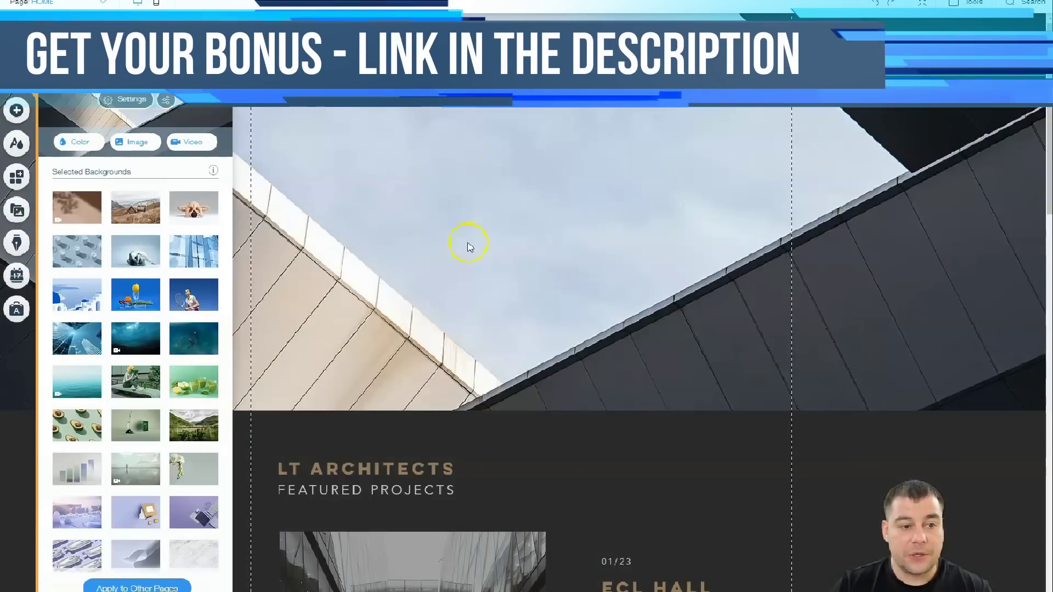
pyautogui.click(192, 254)
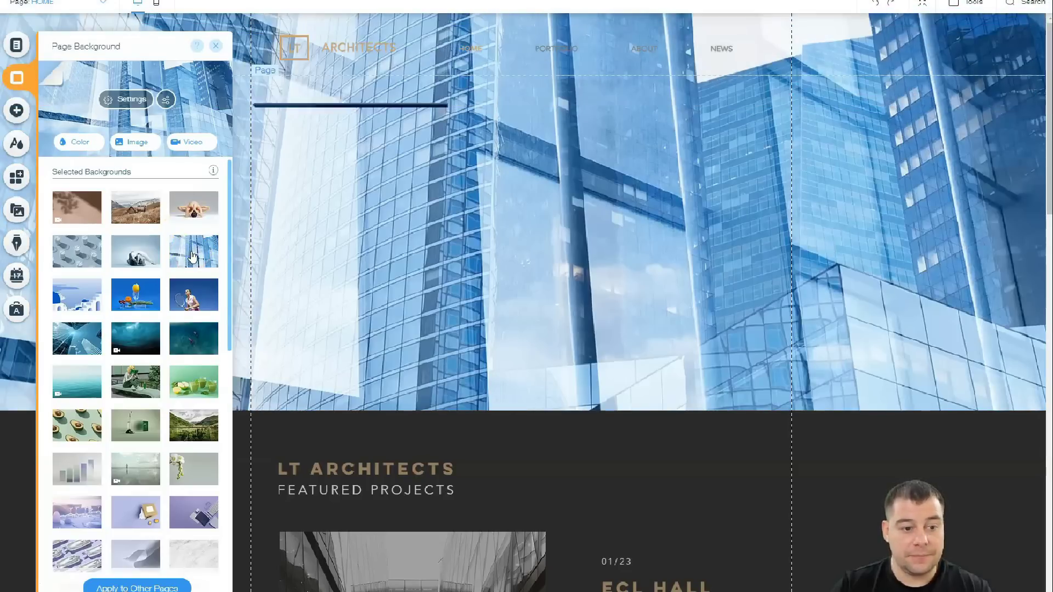
pyautogui.click(70, 344)
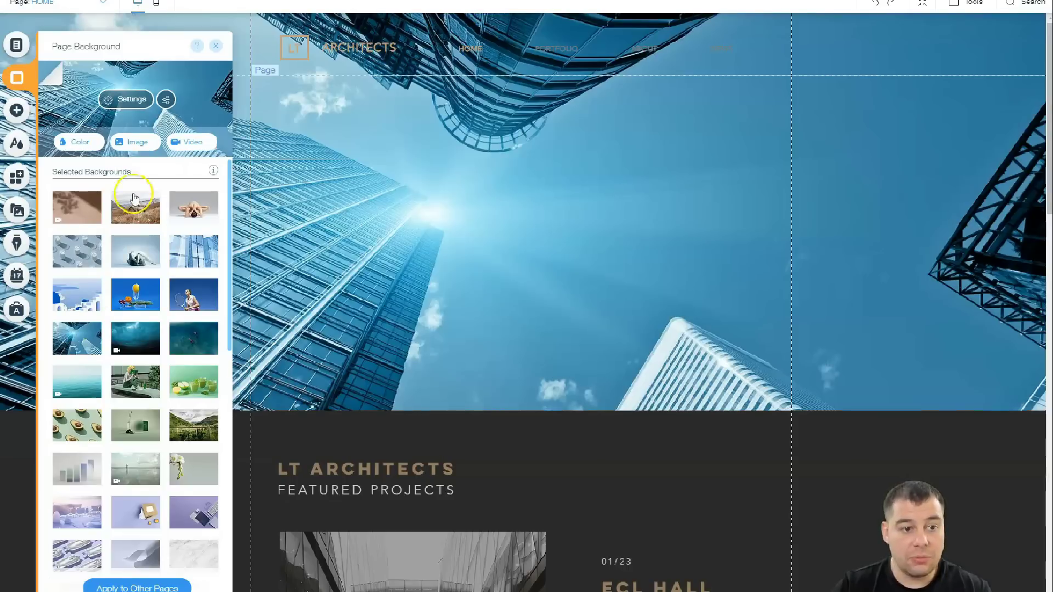
# - Lower the background image opacity, set #808080 grey behind it, and close the panels
pyautogui.click(123, 97)
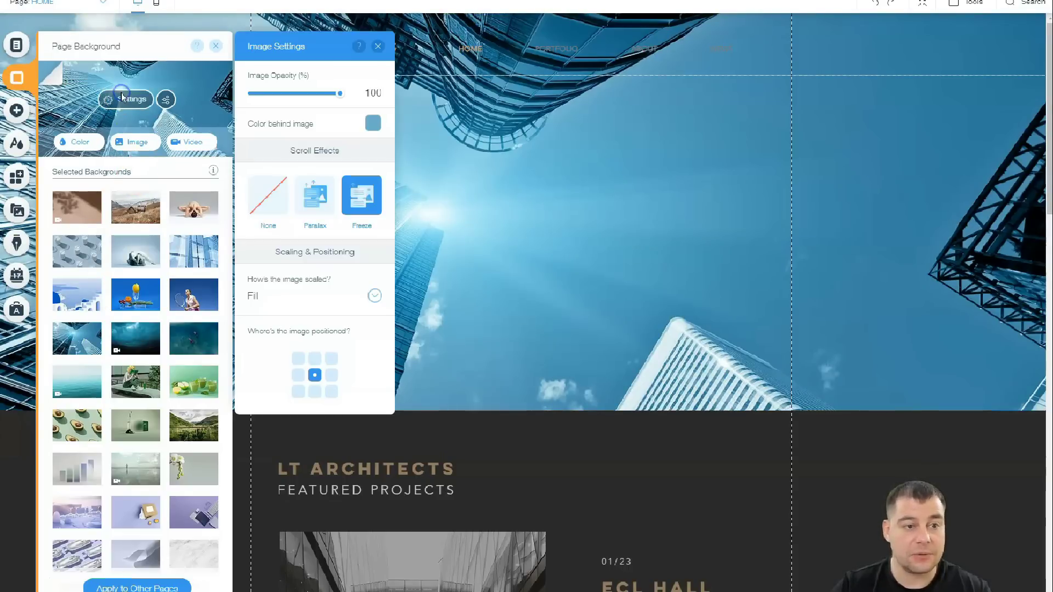
pyautogui.click(296, 84)
pyautogui.moveTo(340, 98); pyautogui.dragTo(282, 90)
pyautogui.click(373, 125)
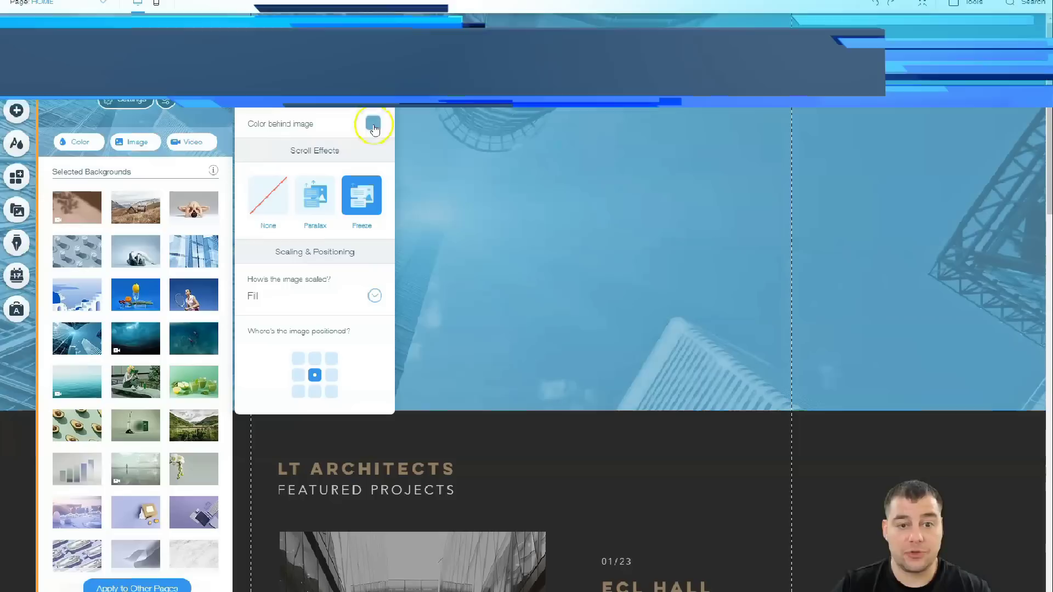
pyautogui.click(433, 182)
pyautogui.click(452, 183)
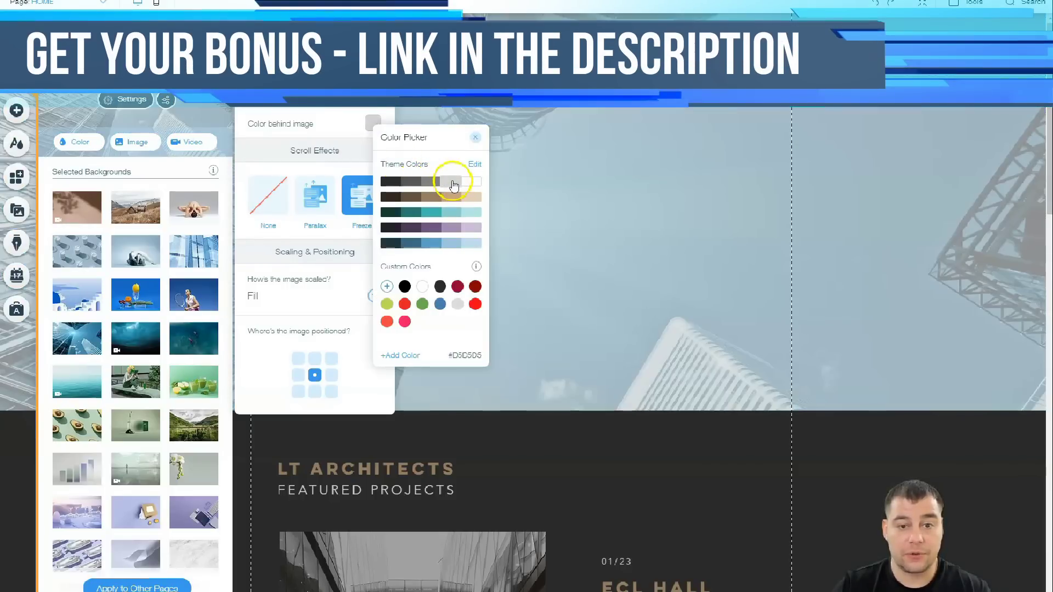
pyautogui.click(429, 185)
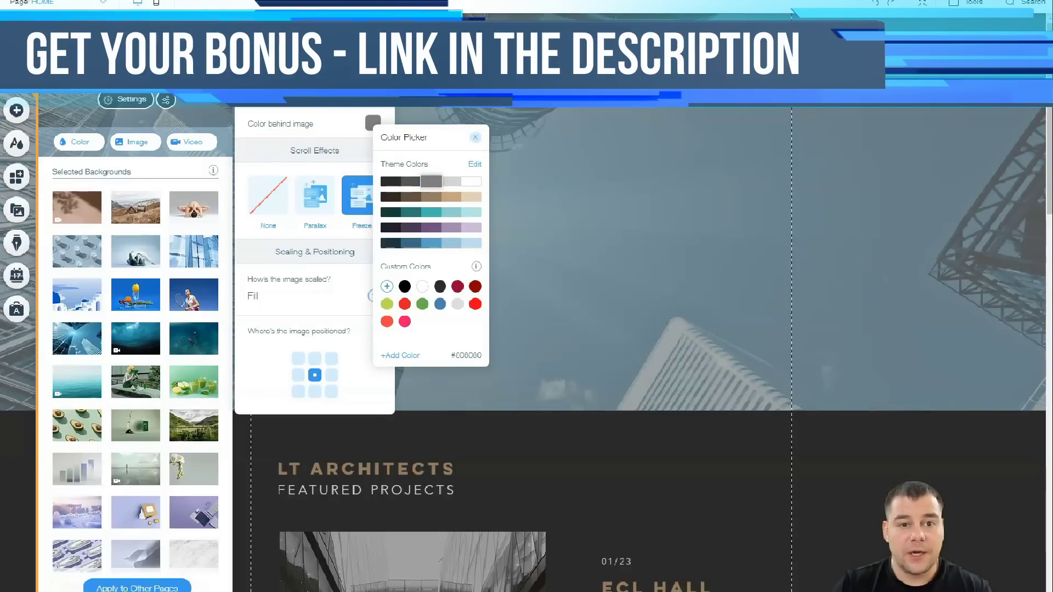
pyautogui.press('Escape')
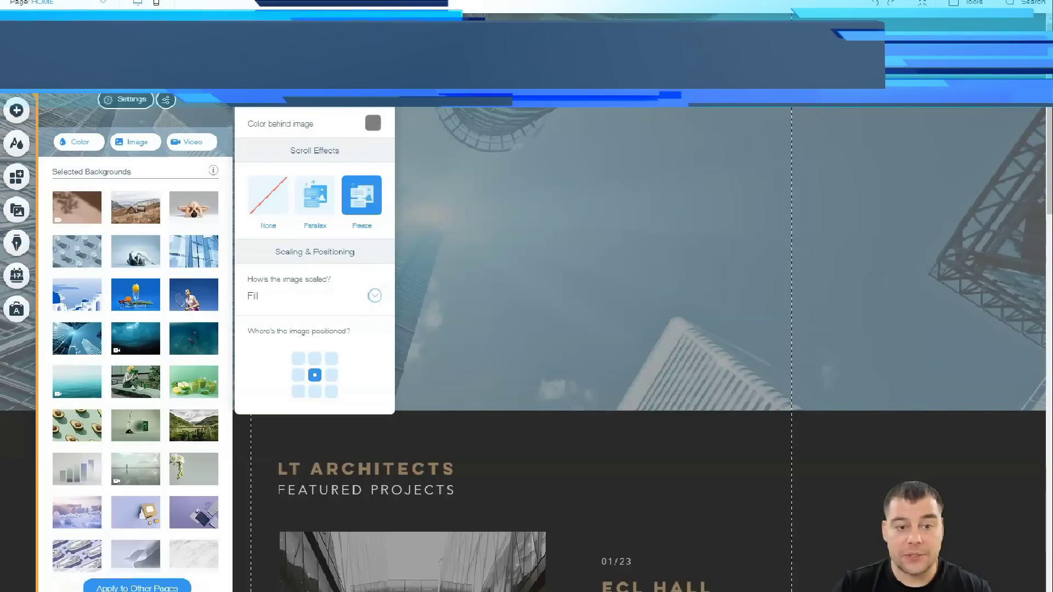
pyautogui.click(216, 48)
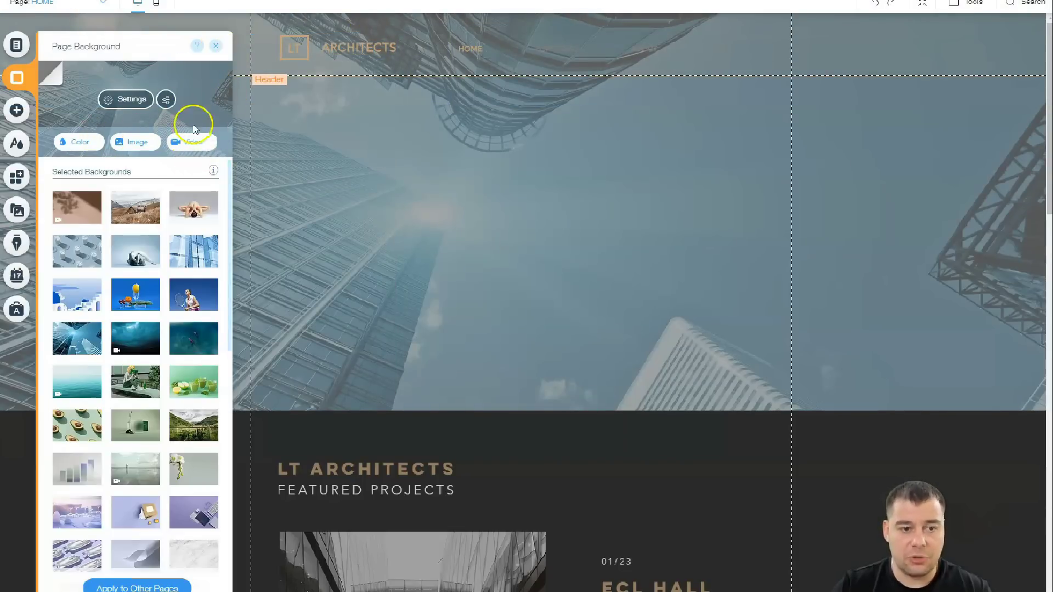
pyautogui.click(216, 46)
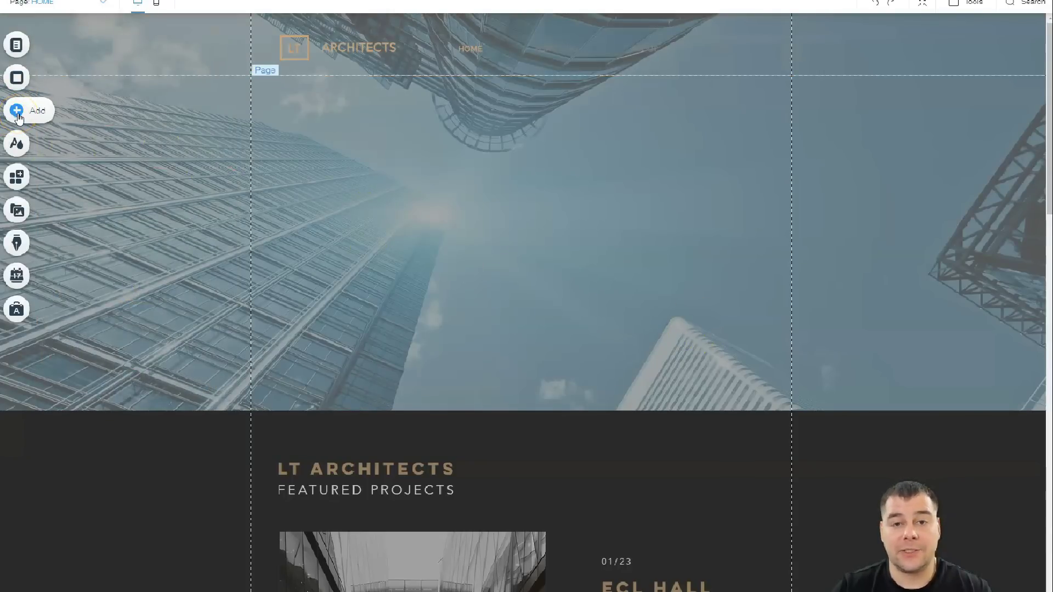
# - Browse the ready-made strip categories (Testimonials, Services, About, Team, Contact) and reach Classic
pyautogui.click(17, 112)
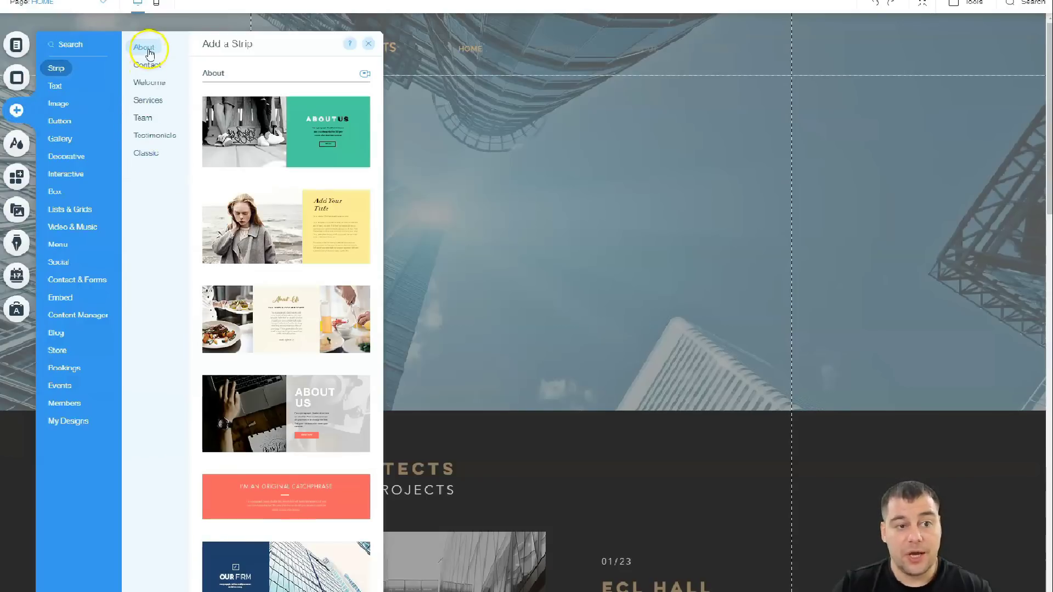
pyautogui.click(147, 139)
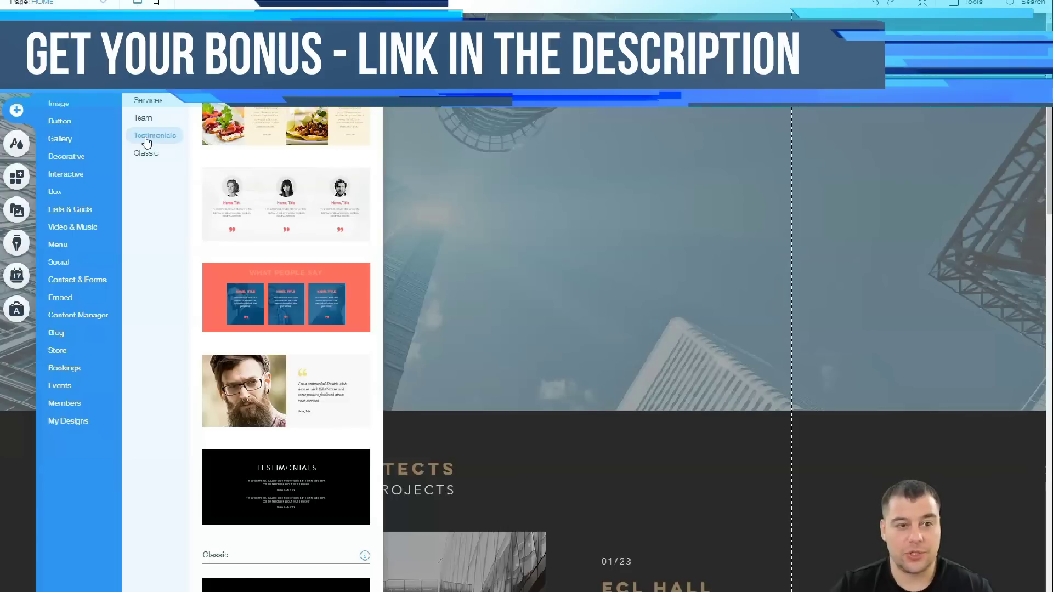
pyautogui.click(146, 98)
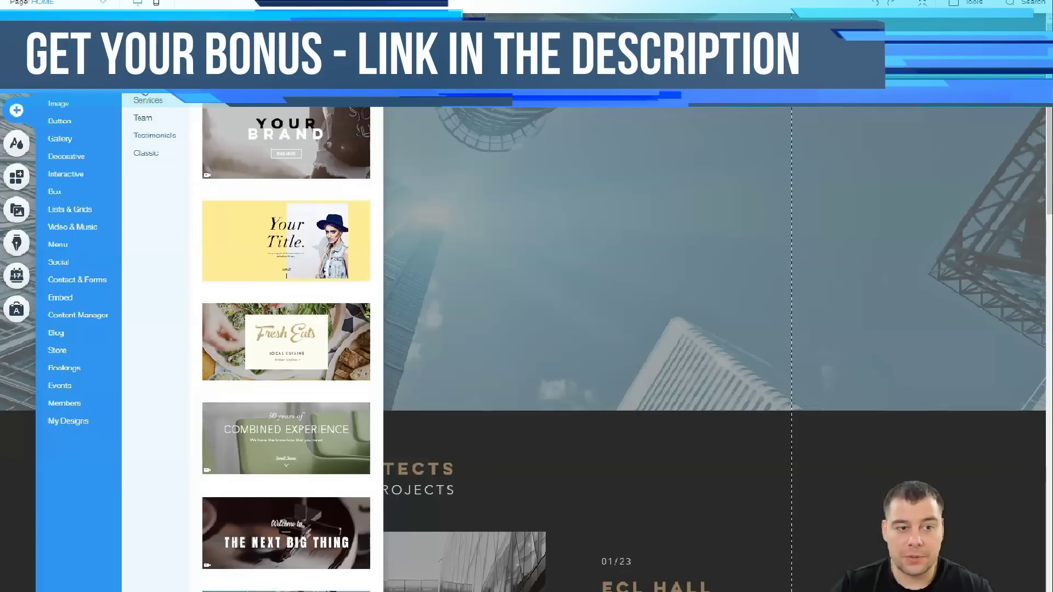
pyautogui.click(147, 101)
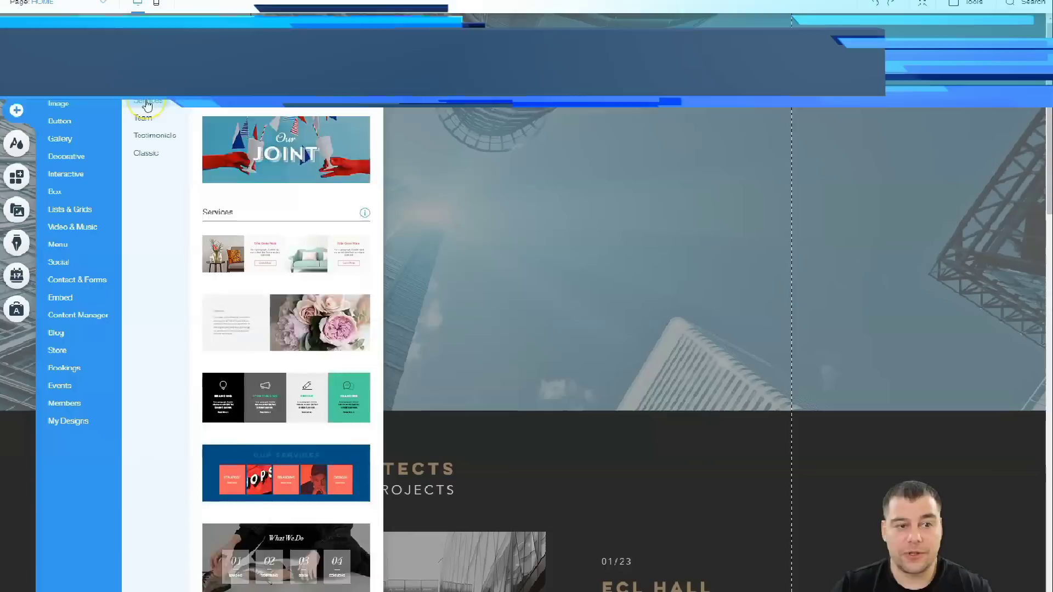
pyautogui.click(145, 48)
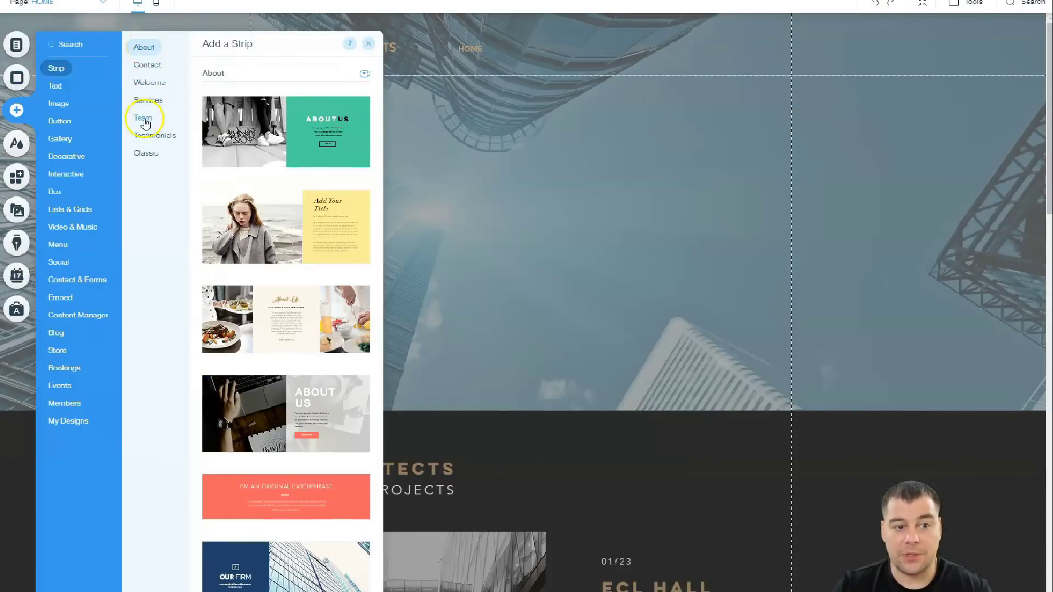
pyautogui.click(146, 136)
pyautogui.click(149, 116)
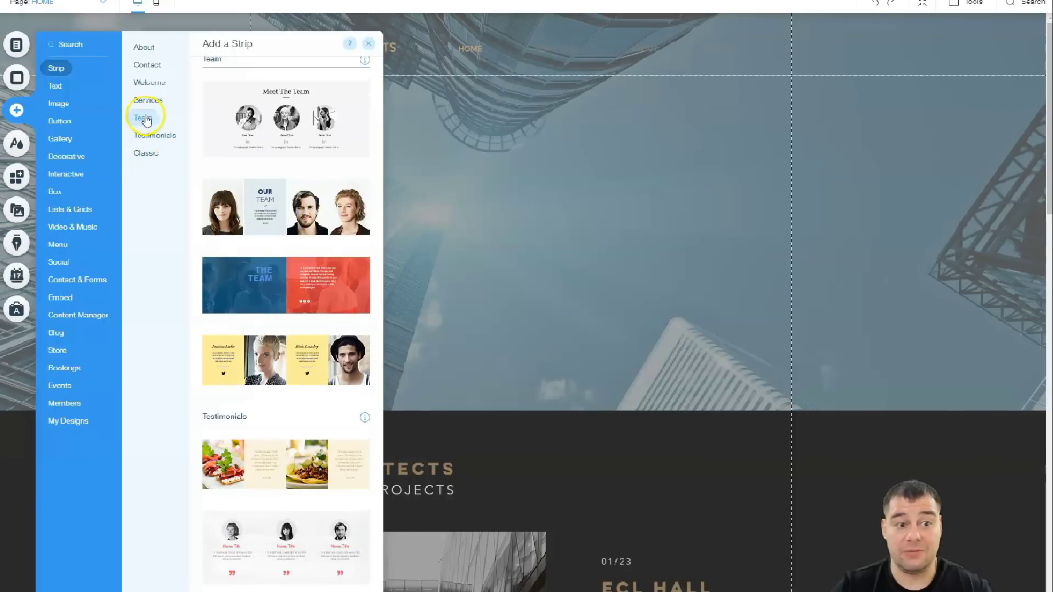
pyautogui.click(151, 135)
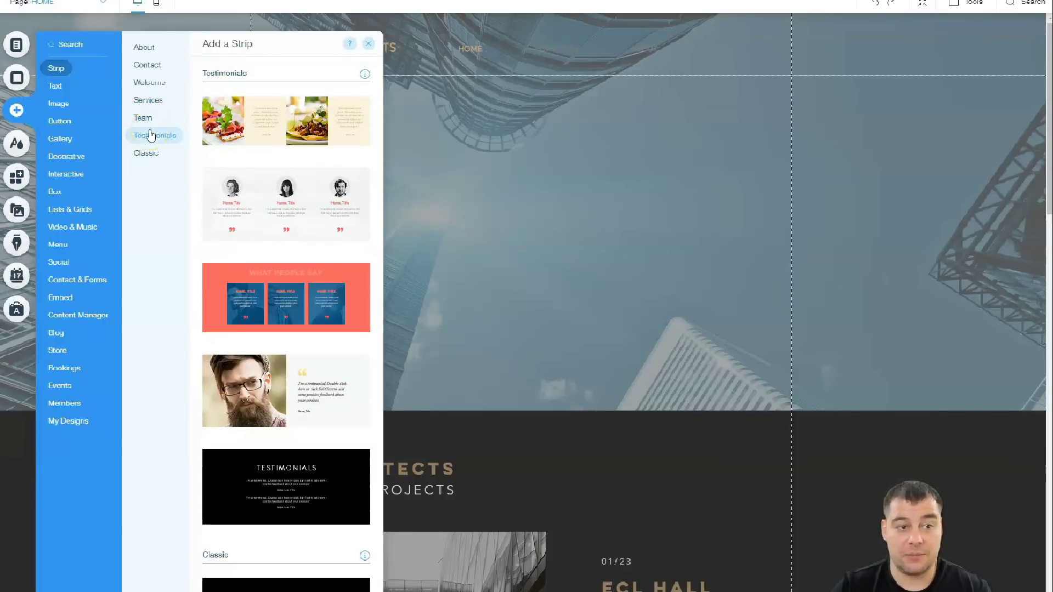
pyautogui.click(146, 66)
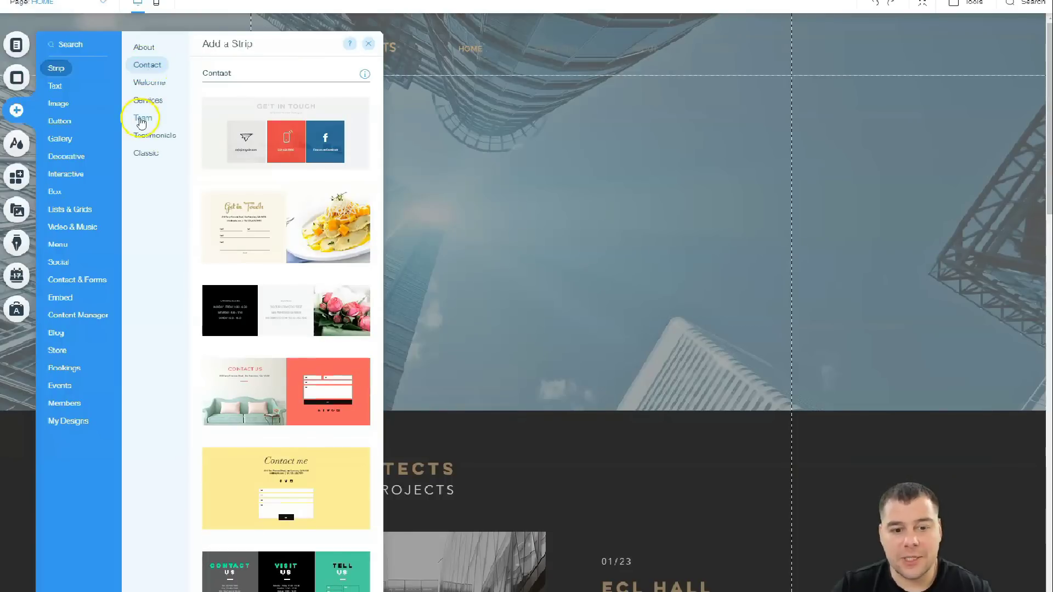
pyautogui.click(149, 159)
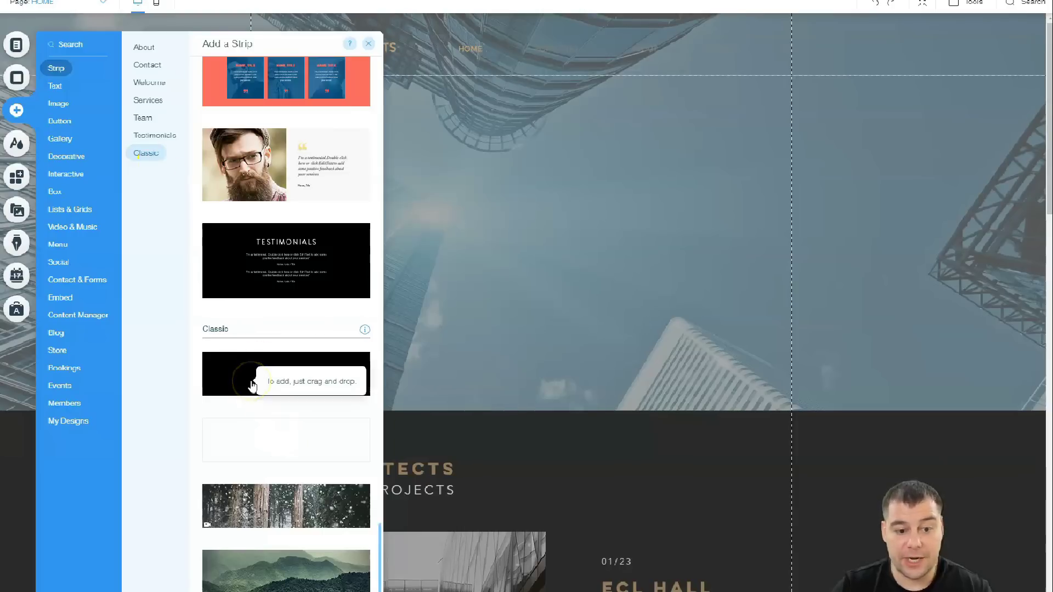
# - Place a plain black Classic strip below the skyscraper hero and drag it taller
pyautogui.moveTo(250, 373); pyautogui.dragTo(587, 440)
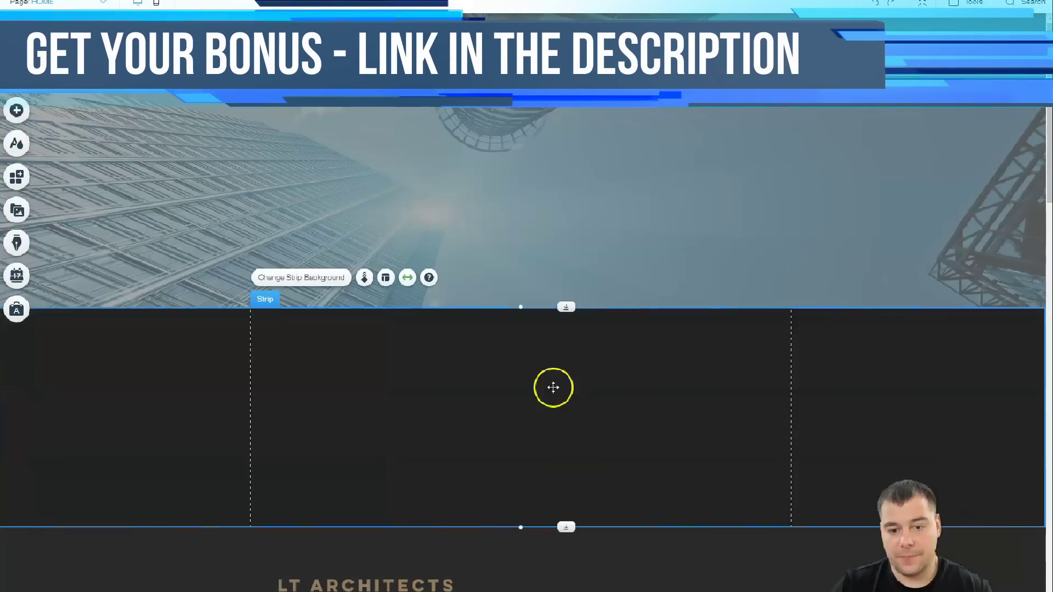
pyautogui.scroll(-4, 548, 356)
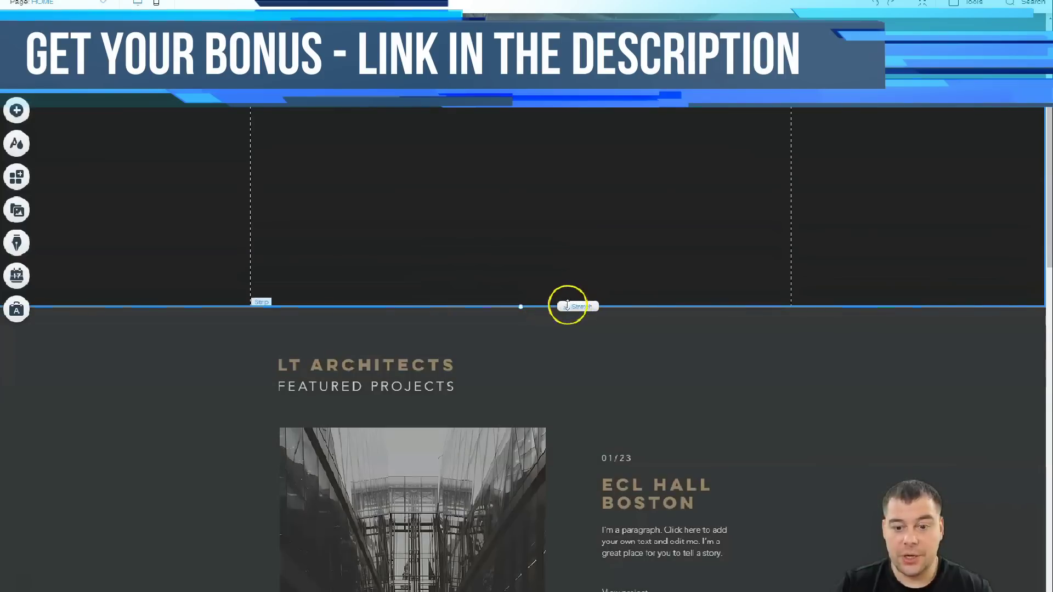
pyautogui.moveTo(566, 307); pyautogui.dragTo(566, 406)
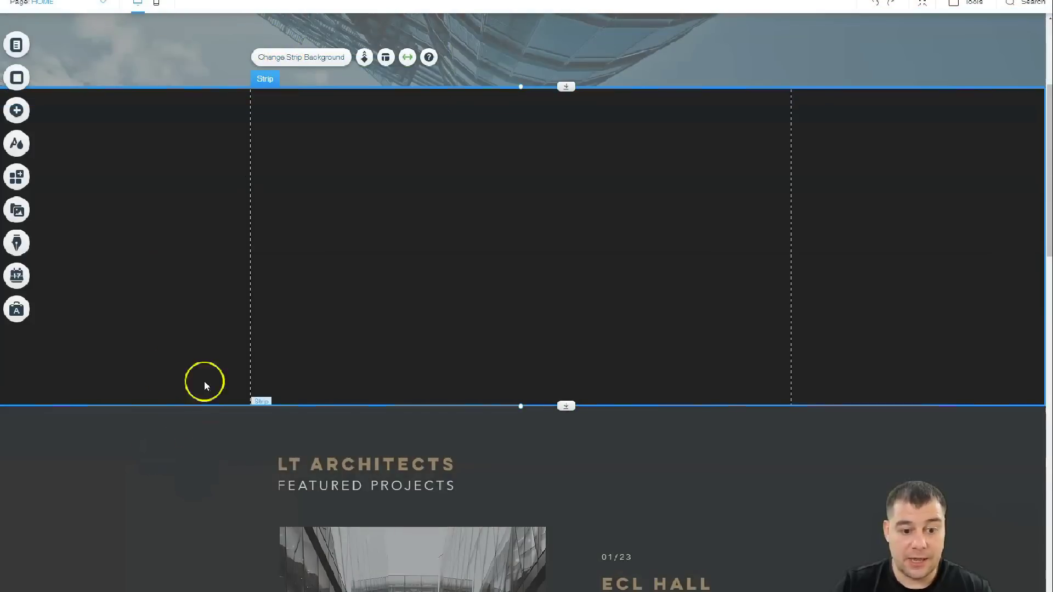
# - Try several theme swatches, then set the strip background to dark grey #2B2B2B
pyautogui.click(297, 57)
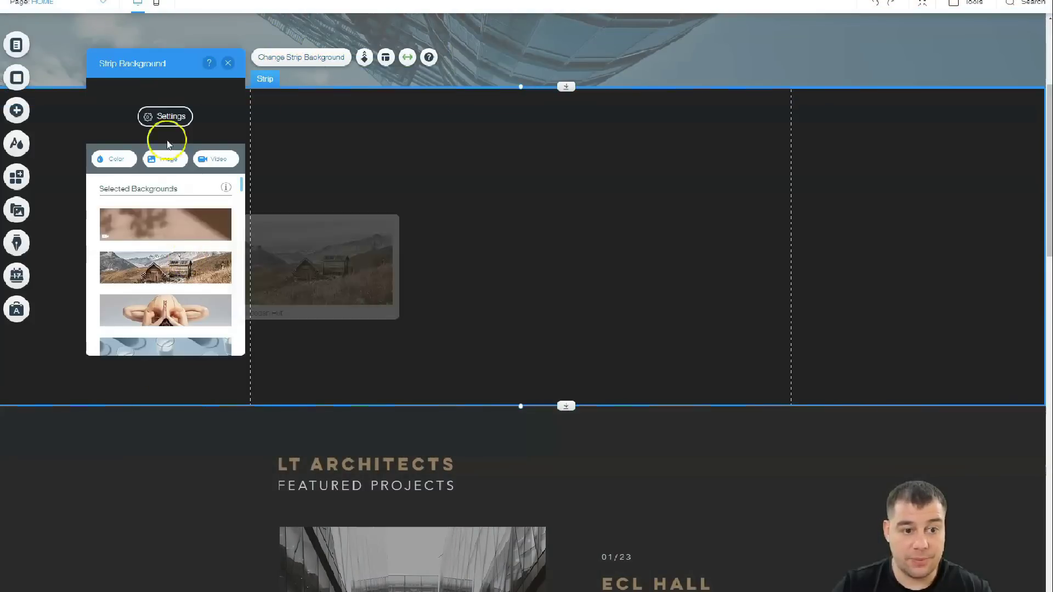
pyautogui.click(113, 160)
pyautogui.click(145, 220)
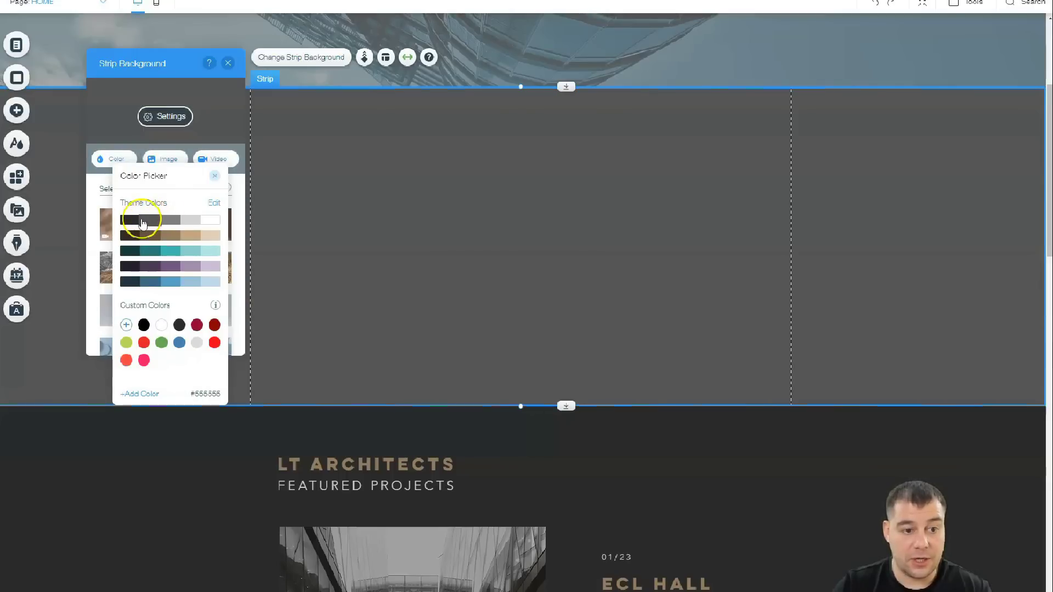
pyautogui.click(131, 235)
pyautogui.click(130, 221)
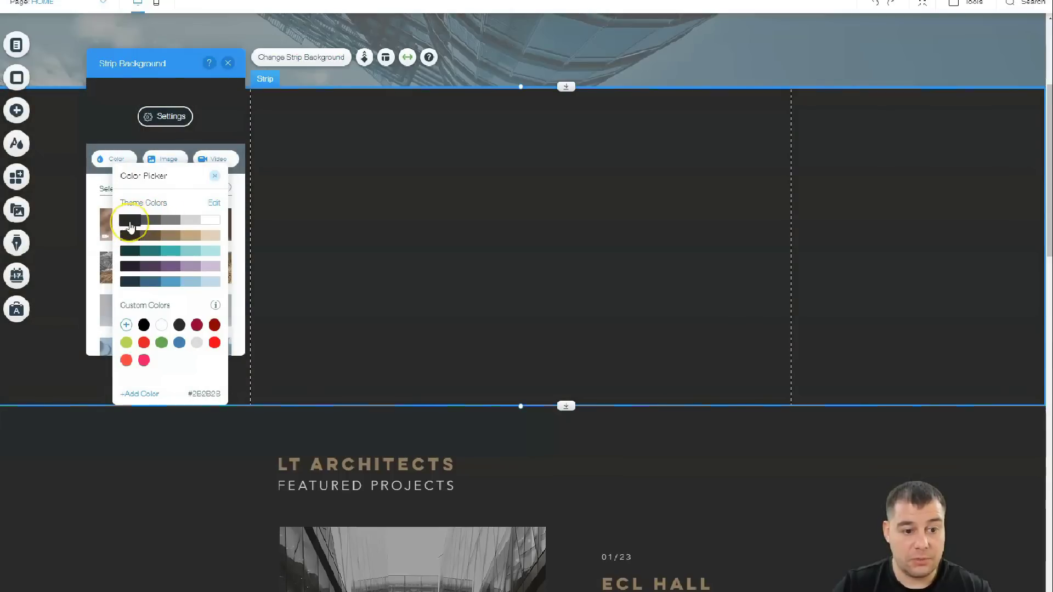
pyautogui.click(148, 222)
pyautogui.click(129, 221)
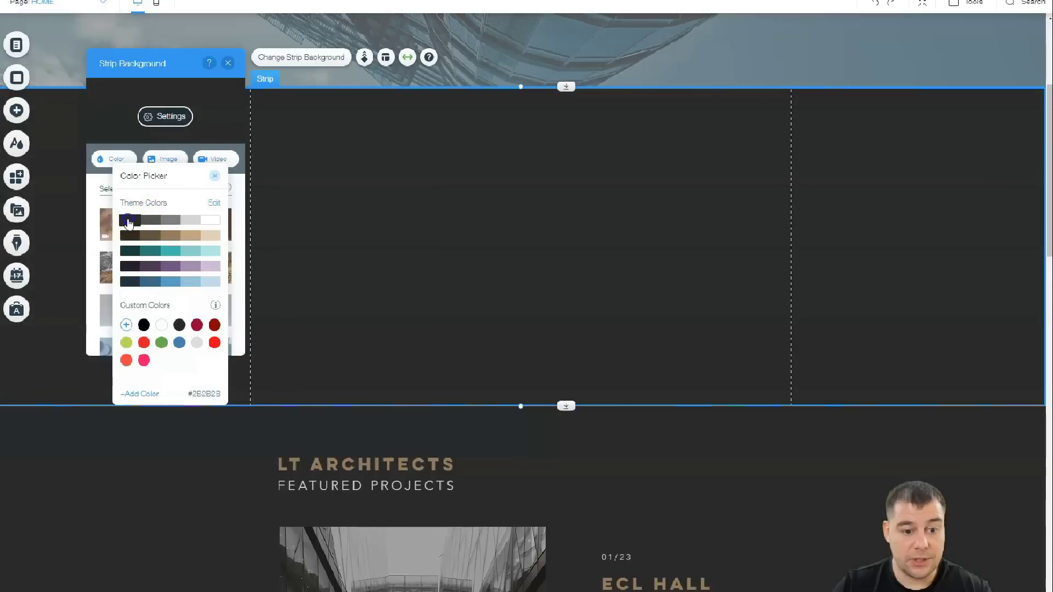
pyautogui.click(234, 435)
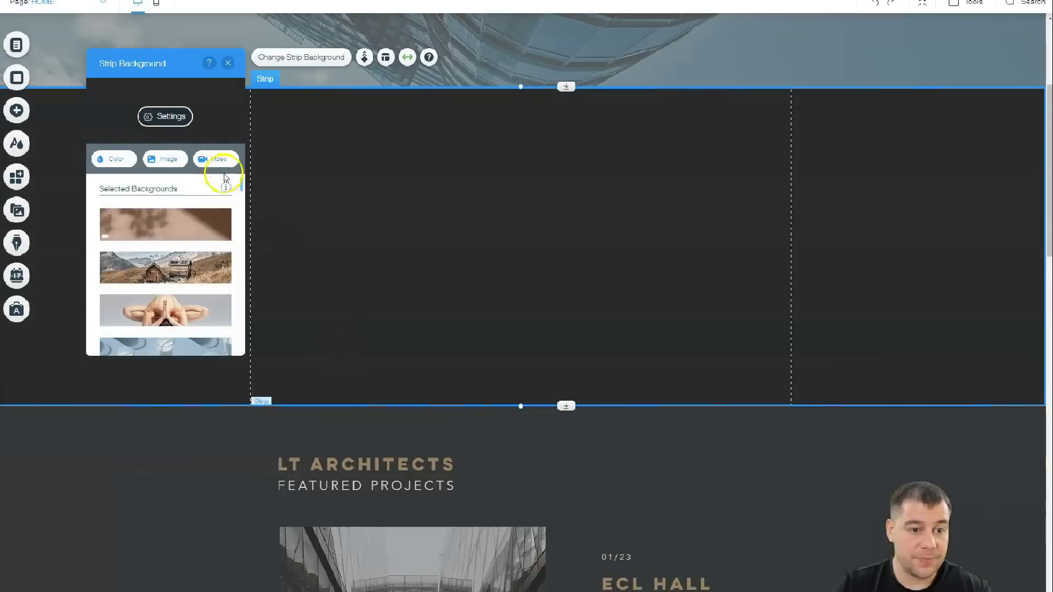
pyautogui.click(227, 64)
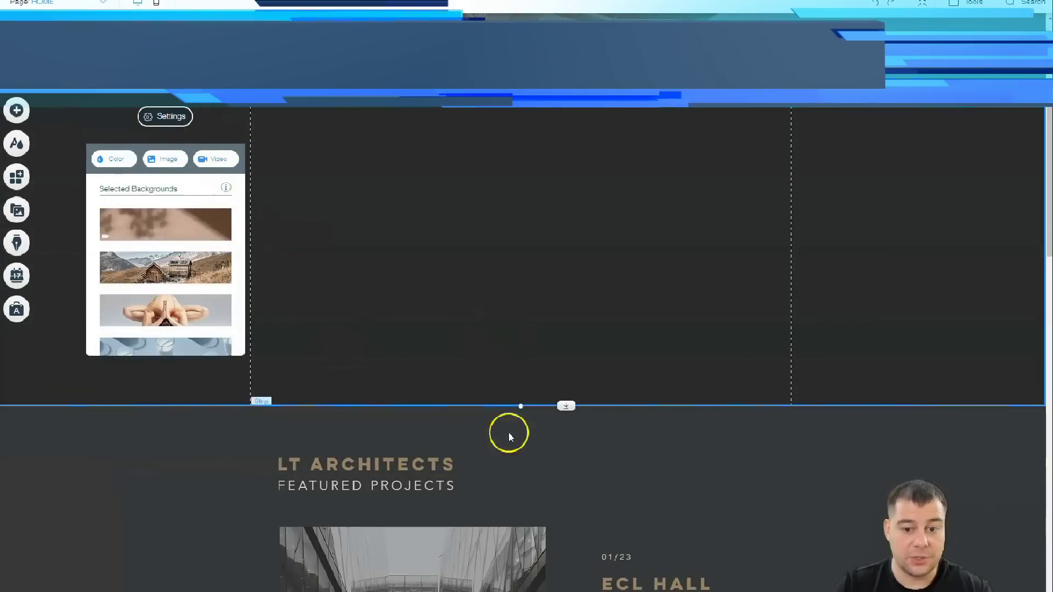
# - Select the Featured Projects strip below and dismiss the leftover strip background panel
pyautogui.scroll(-3, 603, 384)
pyautogui.click(683, 387)
pyautogui.scroll(-5, 712, 373)
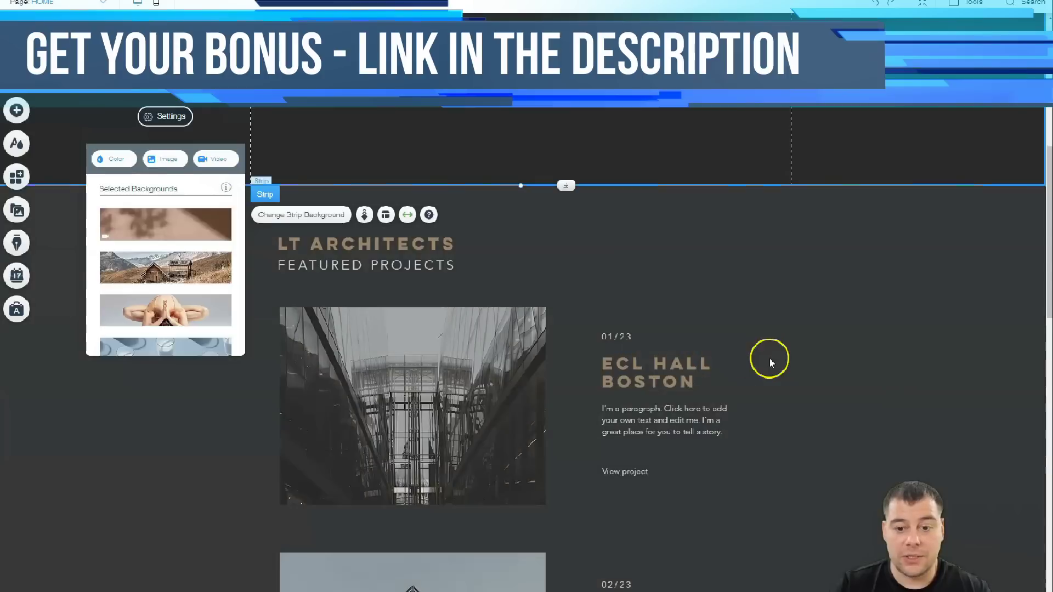
pyautogui.scroll(5, 864, 327)
pyautogui.scroll(5, 857, 315)
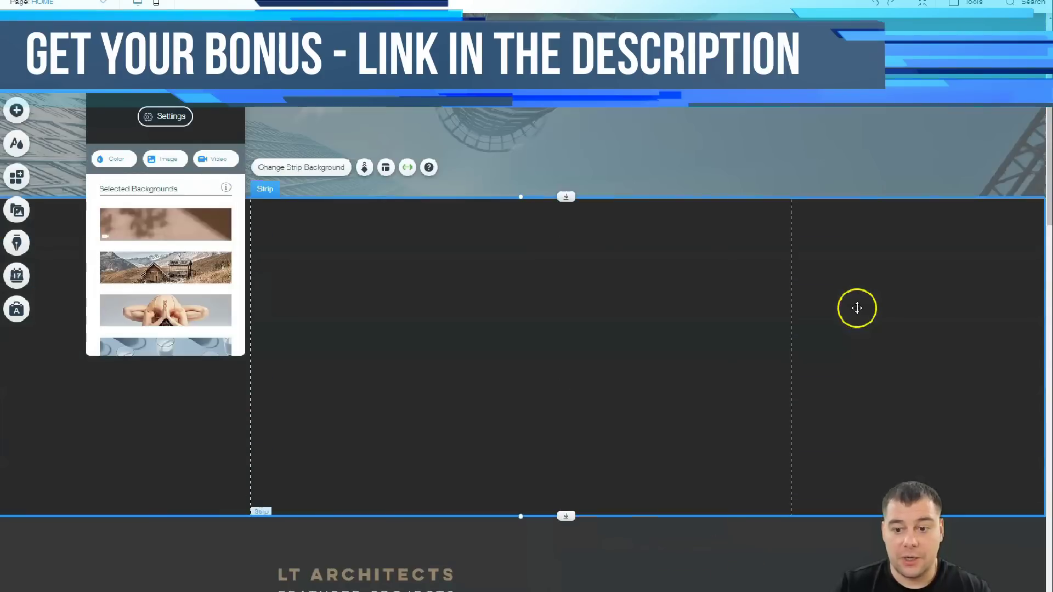
pyautogui.scroll(-5, 153, 469)
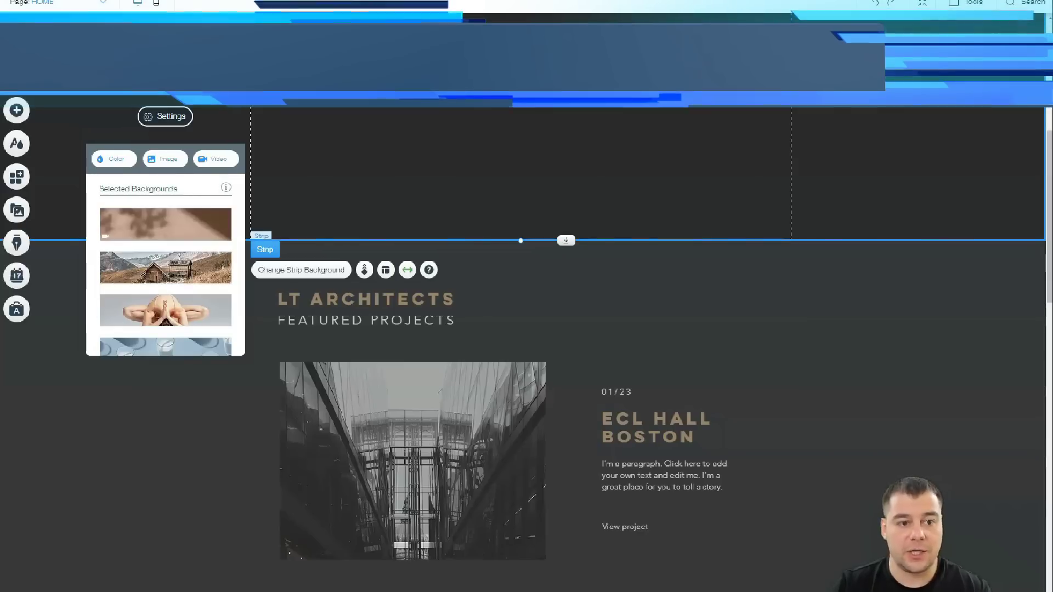
pyautogui.click(150, 75)
pyautogui.scroll(3, 196, 228)
pyautogui.scroll(-3, 198, 230)
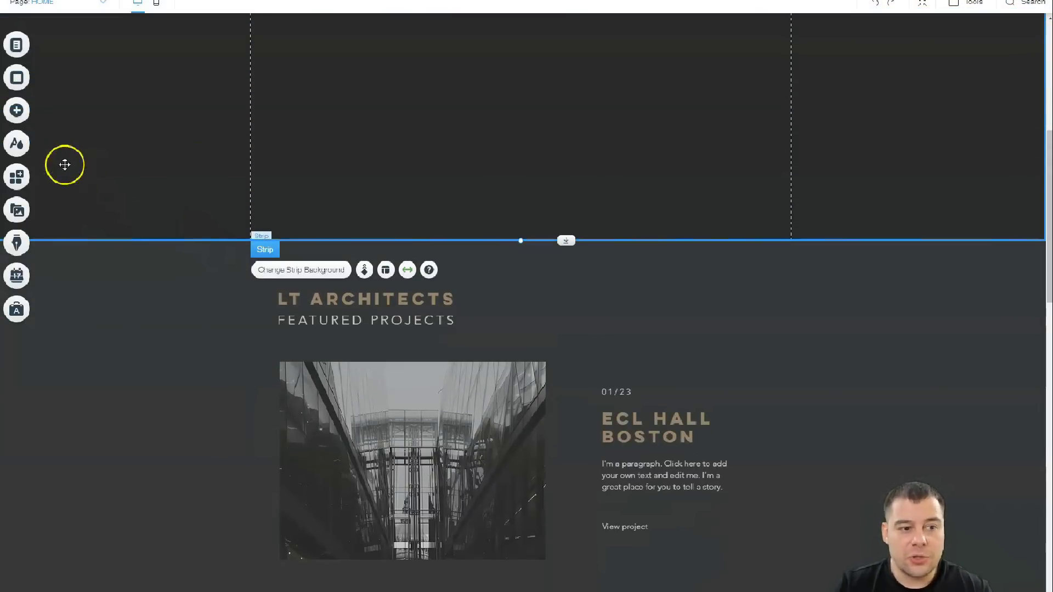
# - Preview the light blue, dark brown-pink, peach and white-yellow site colour themes
pyautogui.click(16, 145)
pyautogui.moveTo(176, 147)
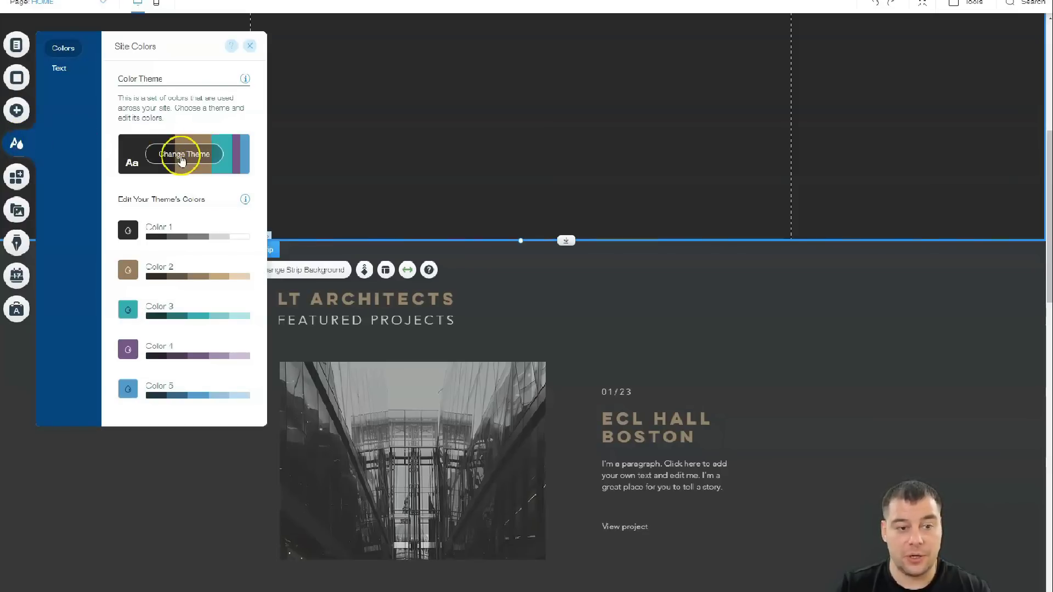
pyautogui.click(177, 155)
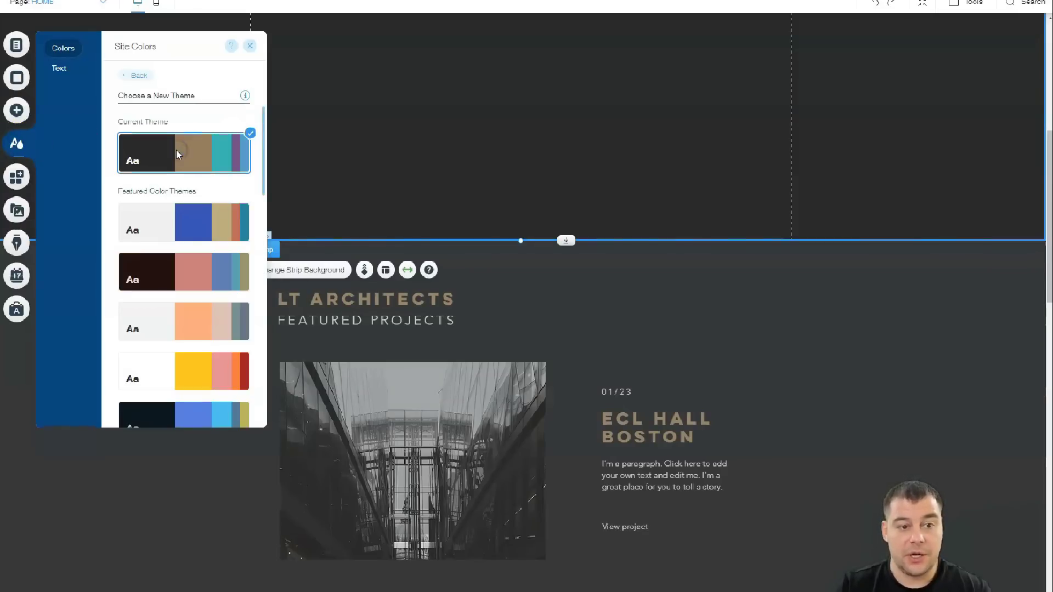
pyautogui.click(180, 215)
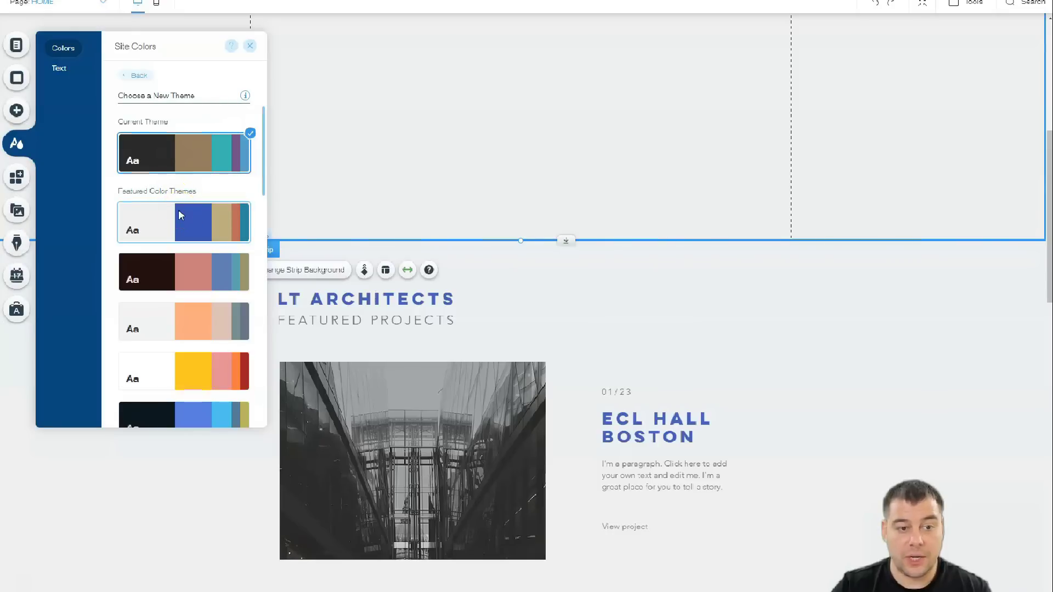
pyautogui.click(181, 270)
pyautogui.click(189, 322)
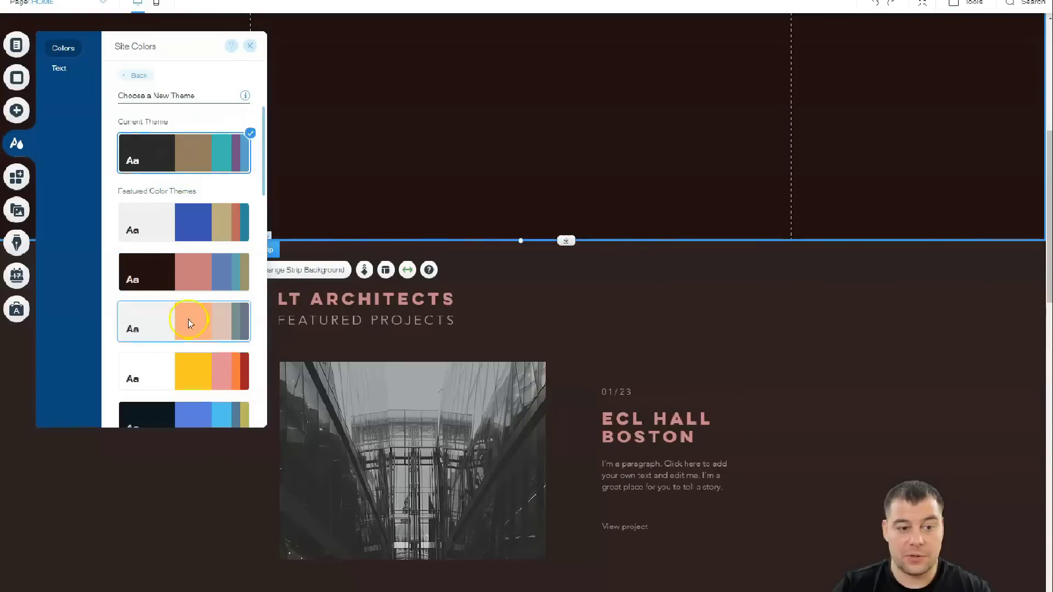
pyautogui.click(183, 364)
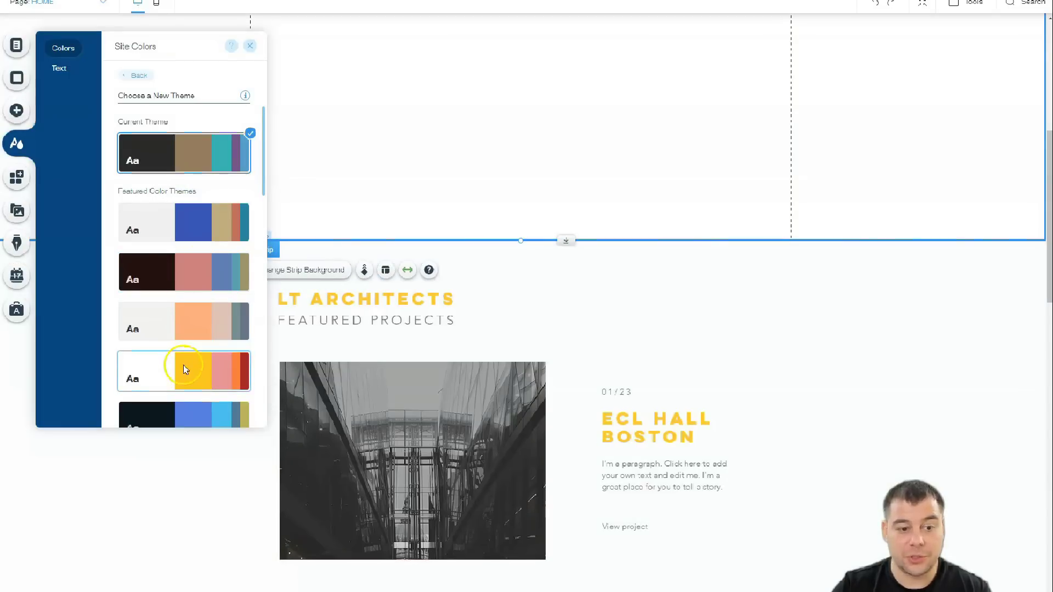
# - Preview the navy, grey-blue, grey-green, black-orange, dark-tan and light grey themes
pyautogui.scroll(-5, 184, 364)
pyautogui.click(190, 254)
pyautogui.click(169, 155)
pyautogui.click(183, 199)
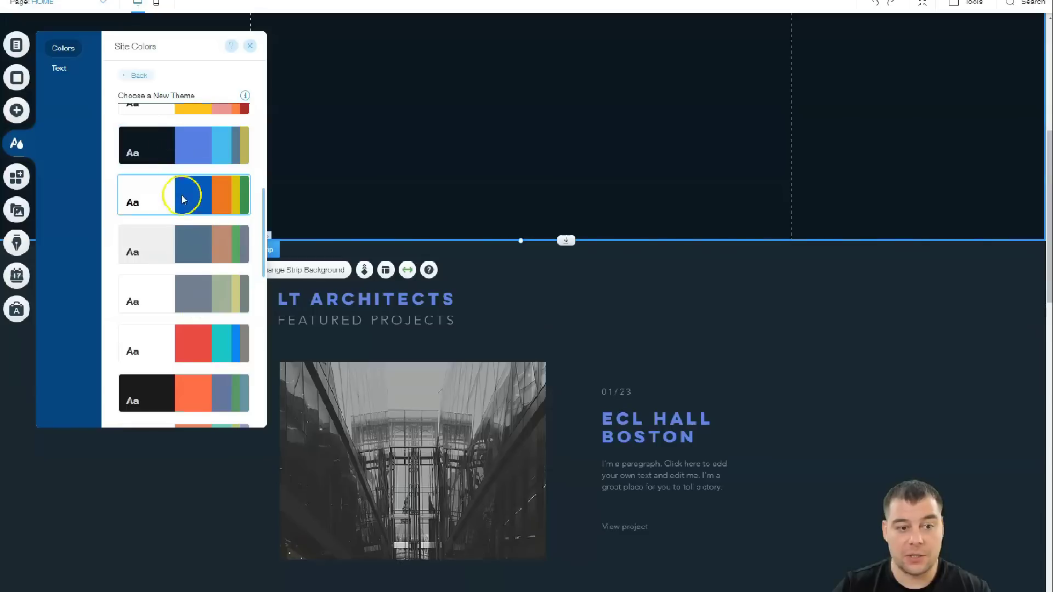
pyautogui.click(185, 242)
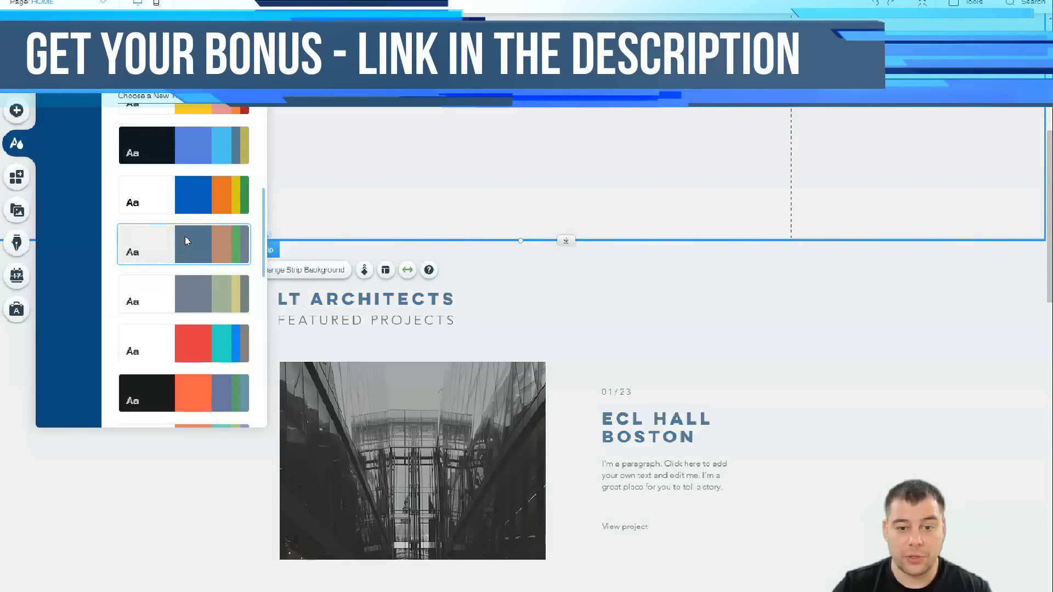
pyautogui.click(185, 280)
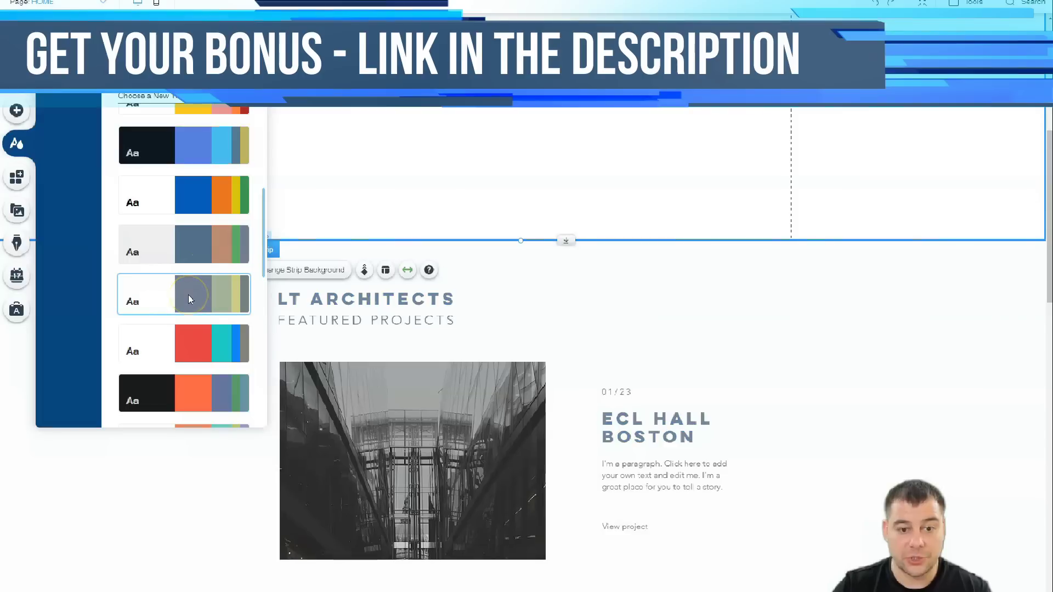
pyautogui.click(185, 344)
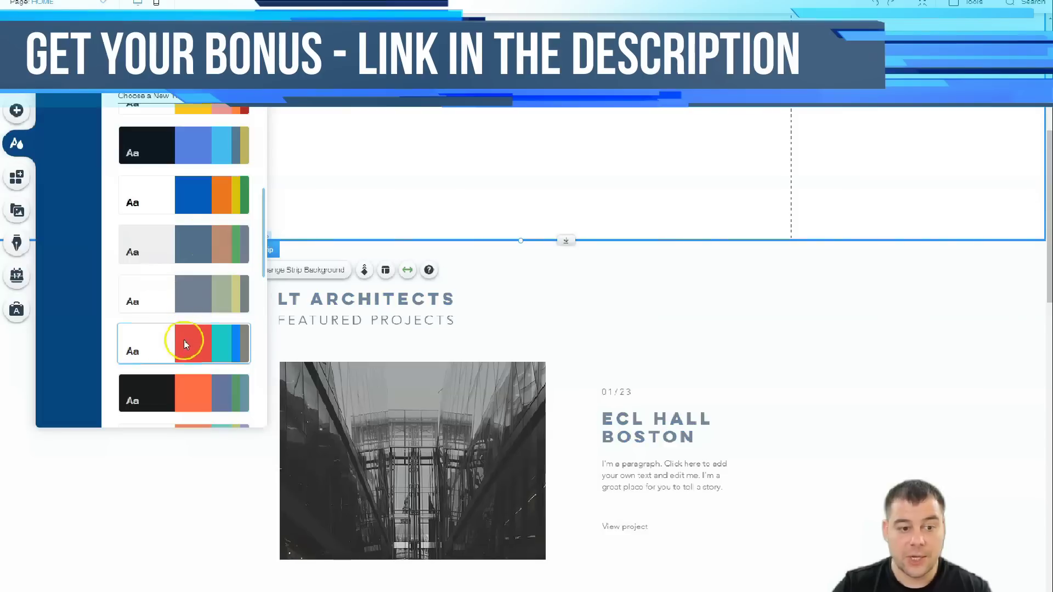
pyautogui.scroll(-4, 205, 351)
pyautogui.click(181, 181)
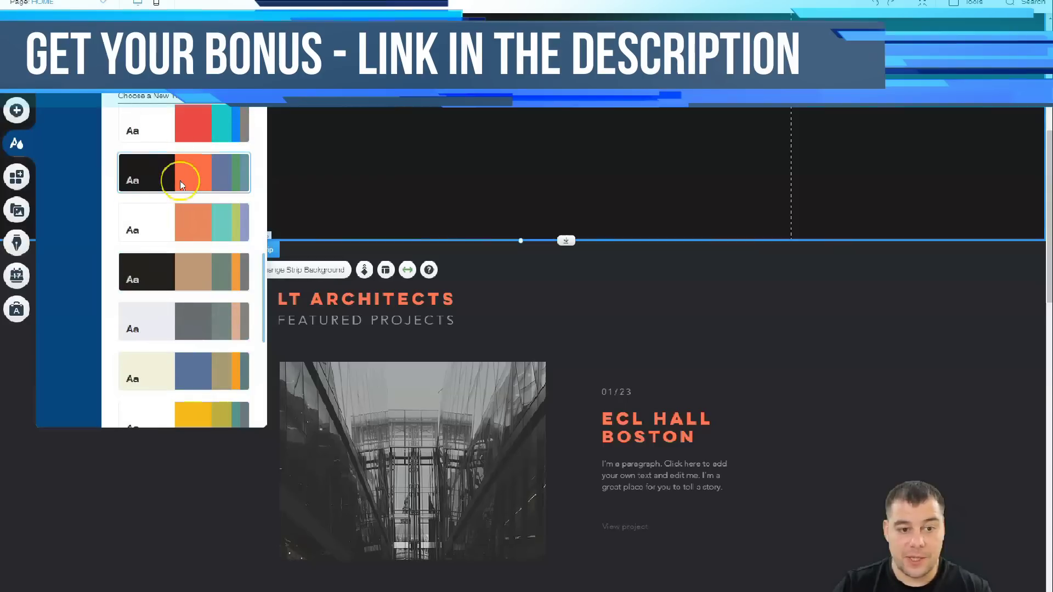
pyautogui.click(182, 226)
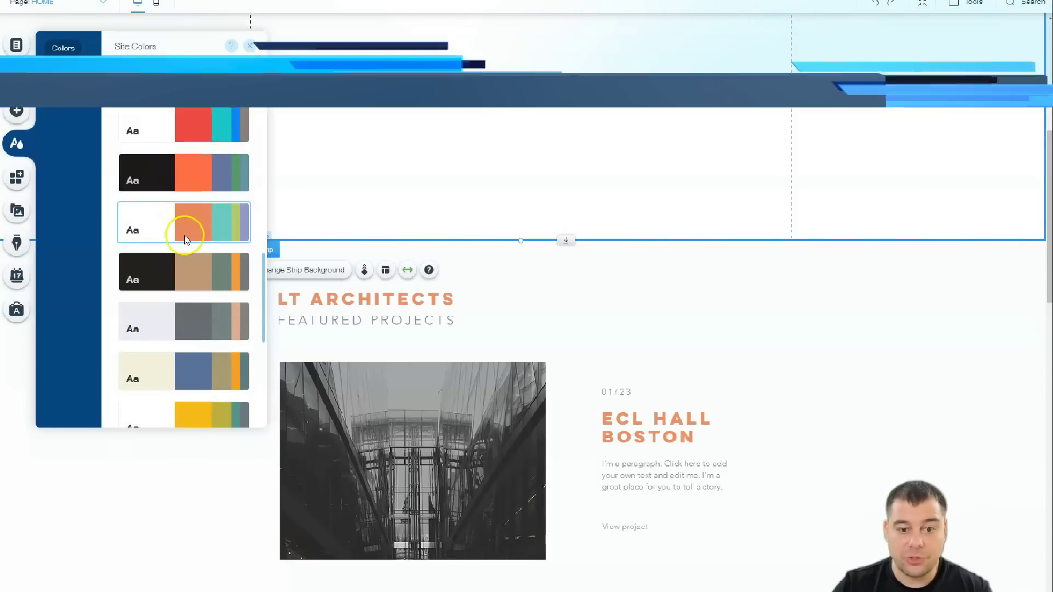
pyautogui.click(177, 276)
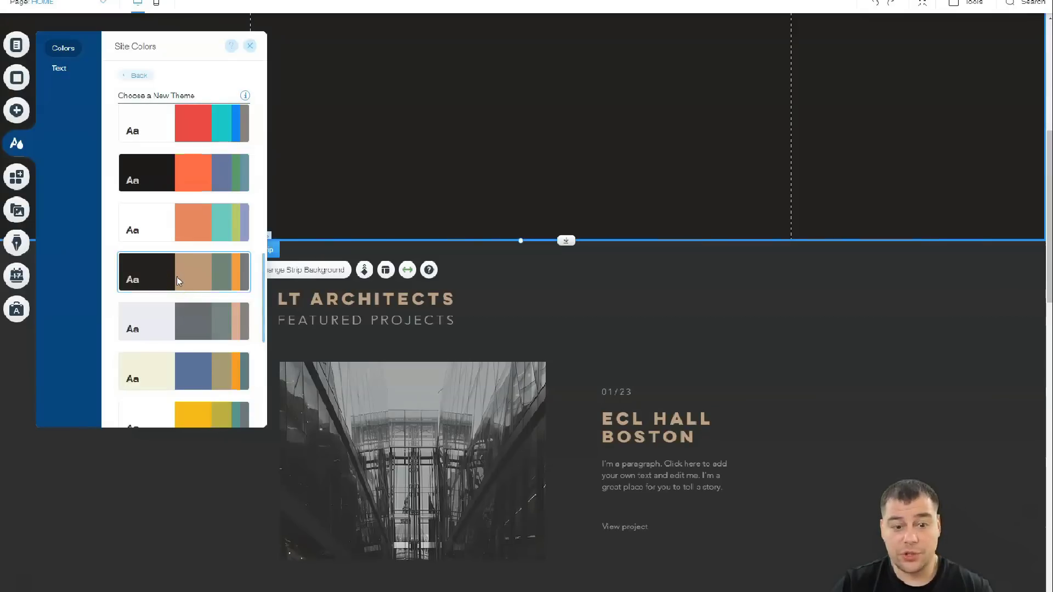
pyautogui.click(186, 315)
# - Preview more themes, then apply the dark theme with tan headings and close the panel
pyautogui.scroll(-4, 185, 313)
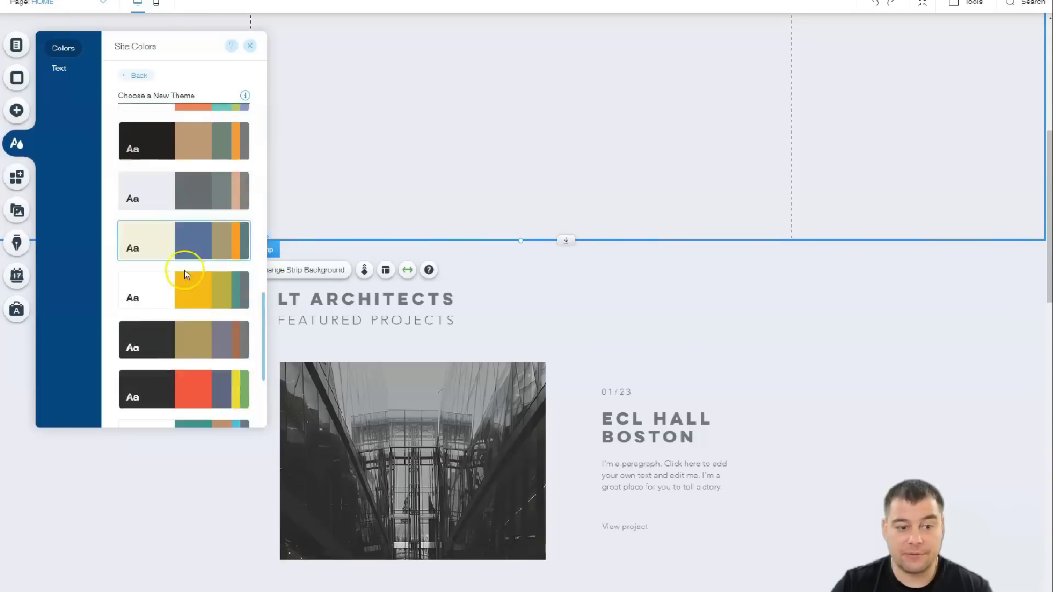
pyautogui.click(185, 142)
pyautogui.click(173, 204)
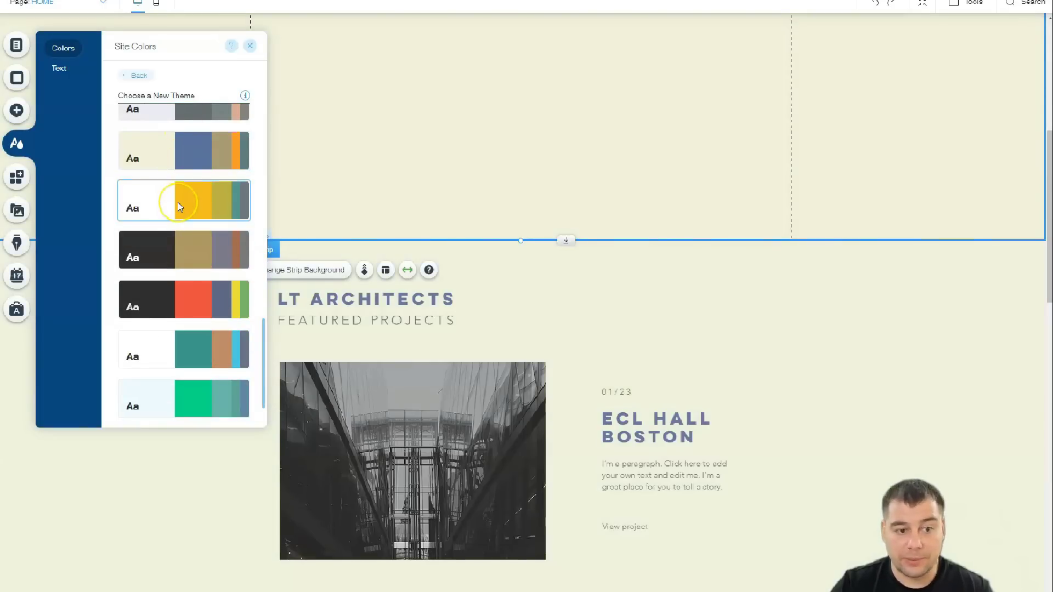
pyautogui.click(177, 248)
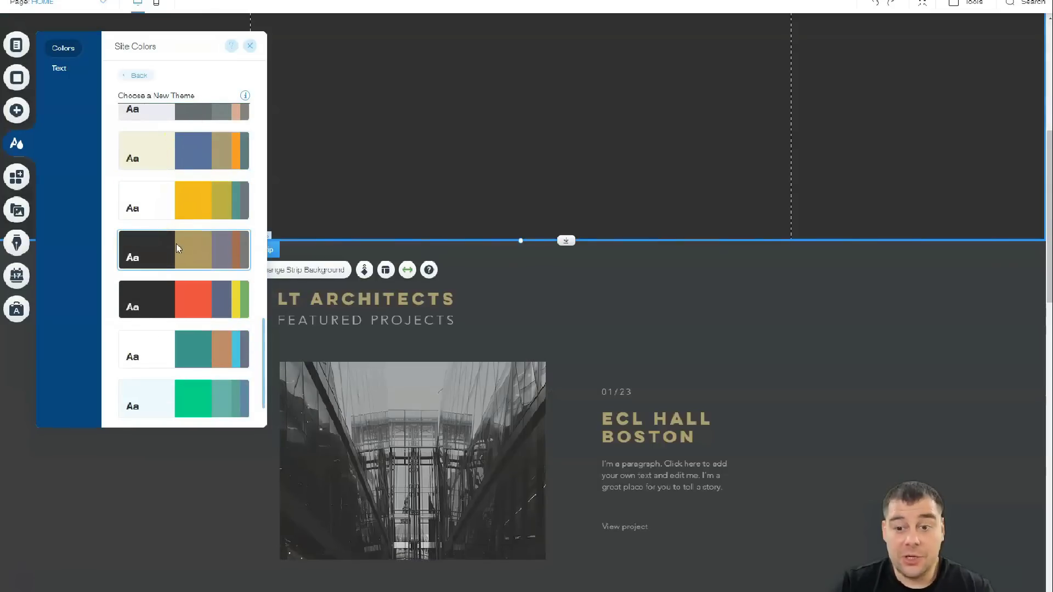
pyautogui.click(178, 298)
pyautogui.click(170, 344)
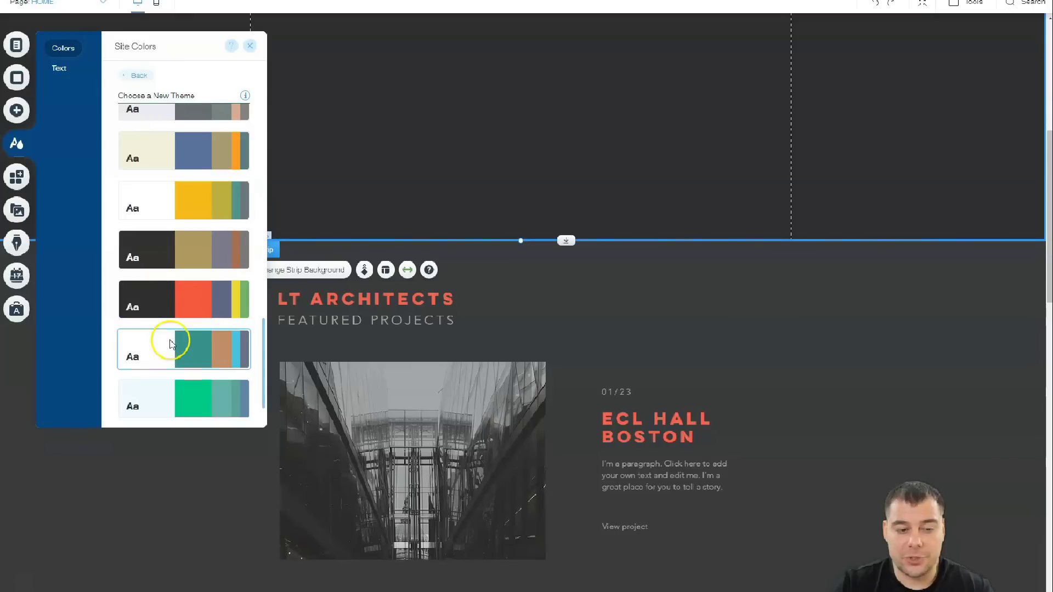
pyautogui.scroll(-1, 171, 344)
pyautogui.click(175, 331)
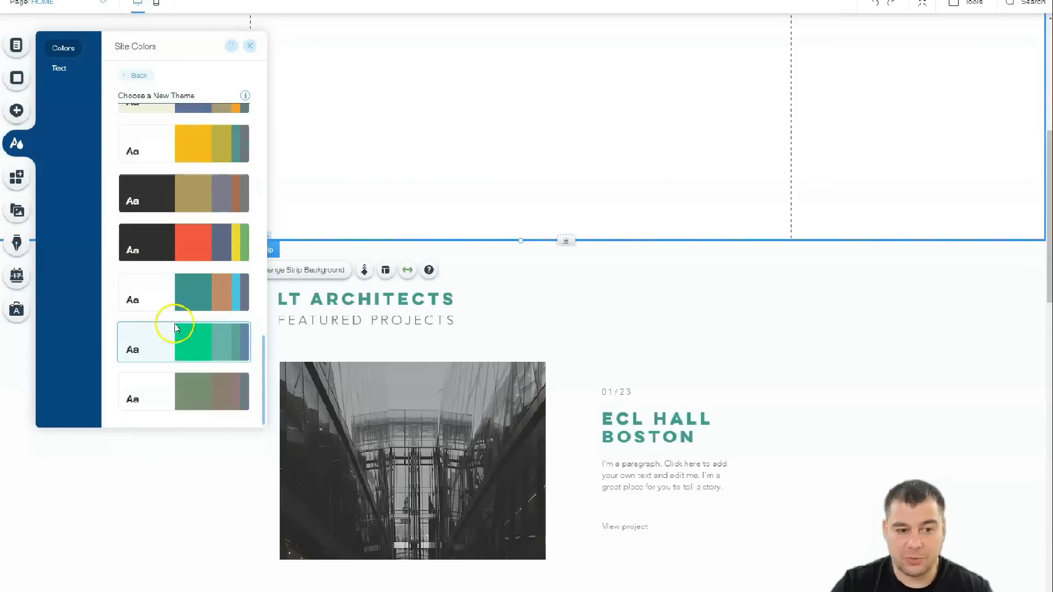
pyautogui.click(170, 389)
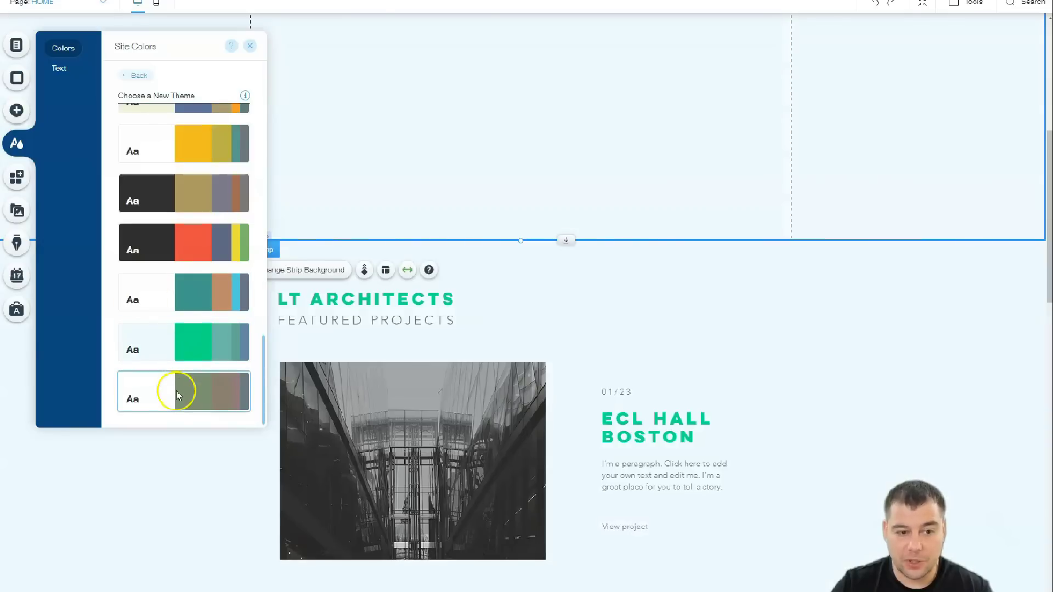
pyautogui.click(193, 242)
pyautogui.scroll(3, 192, 242)
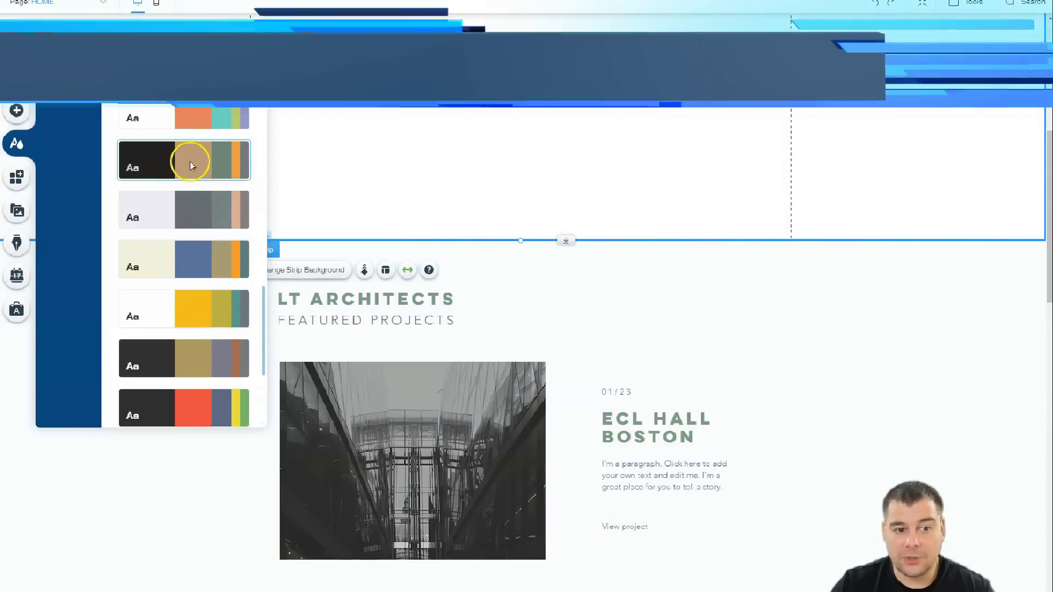
pyautogui.click(182, 159)
pyautogui.scroll(1, 174, 160)
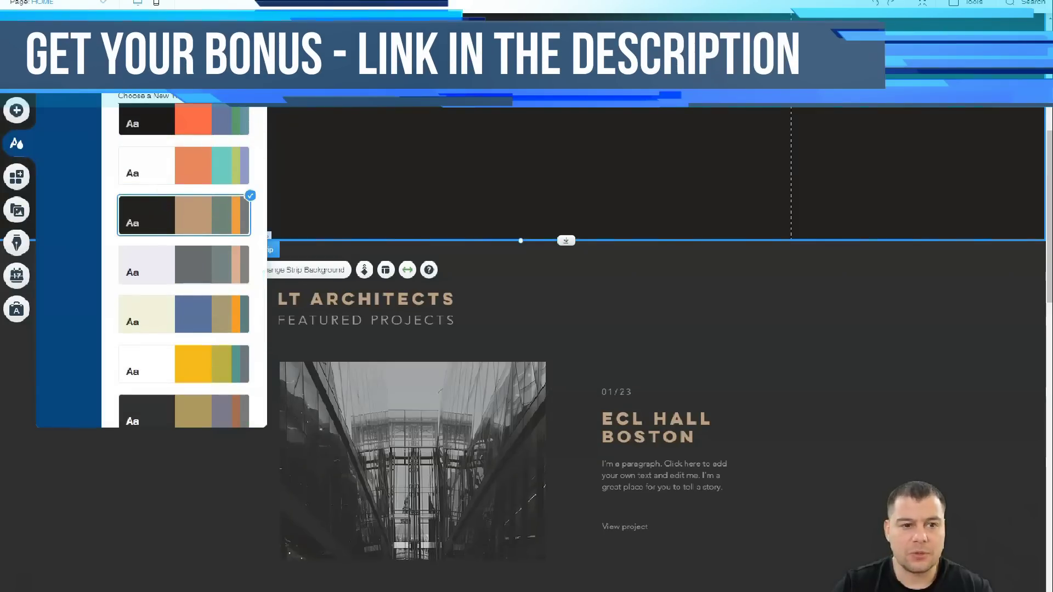
pyautogui.press('Escape')
# - Drag a Huge Title text element onto the top centre of the dark strip
pyautogui.scroll(7, 483, 228)
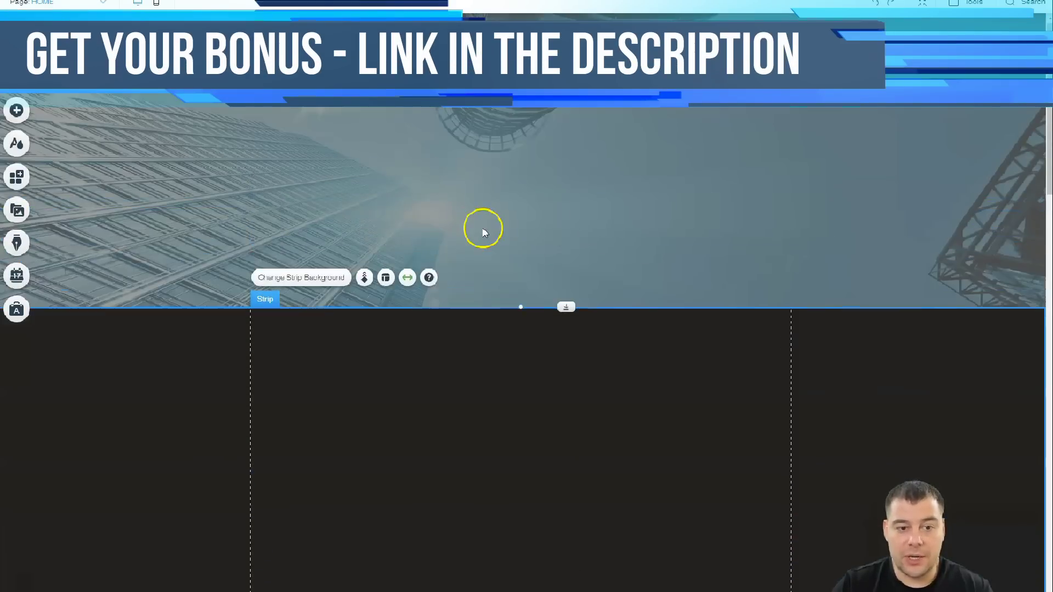
pyautogui.scroll(-3, 482, 229)
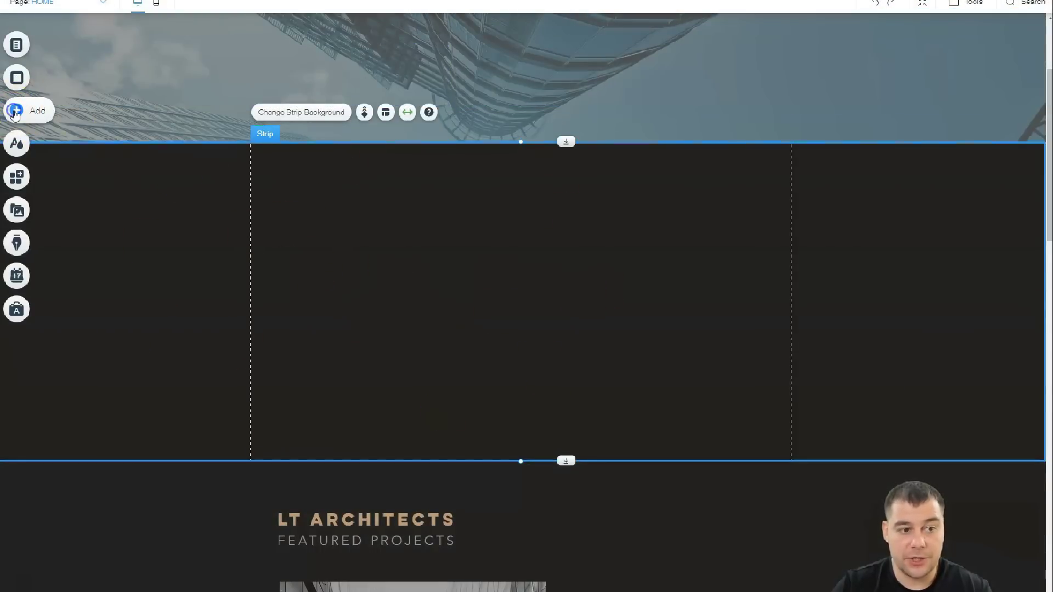
pyautogui.click(15, 112)
pyautogui.click(58, 87)
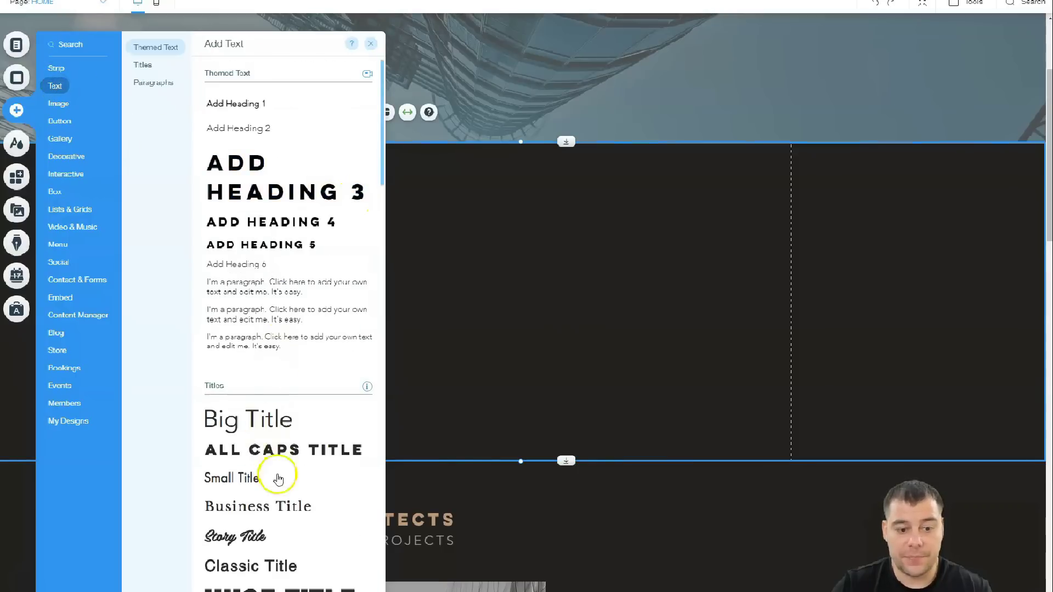
pyautogui.scroll(-2, 298, 433)
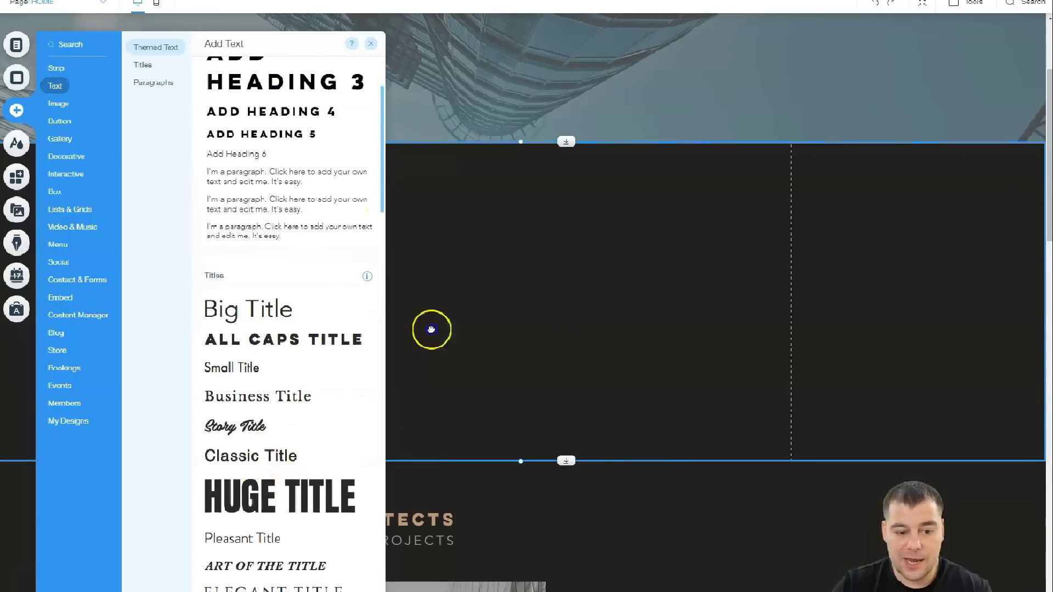
pyautogui.moveTo(431, 329); pyautogui.dragTo(506, 196)
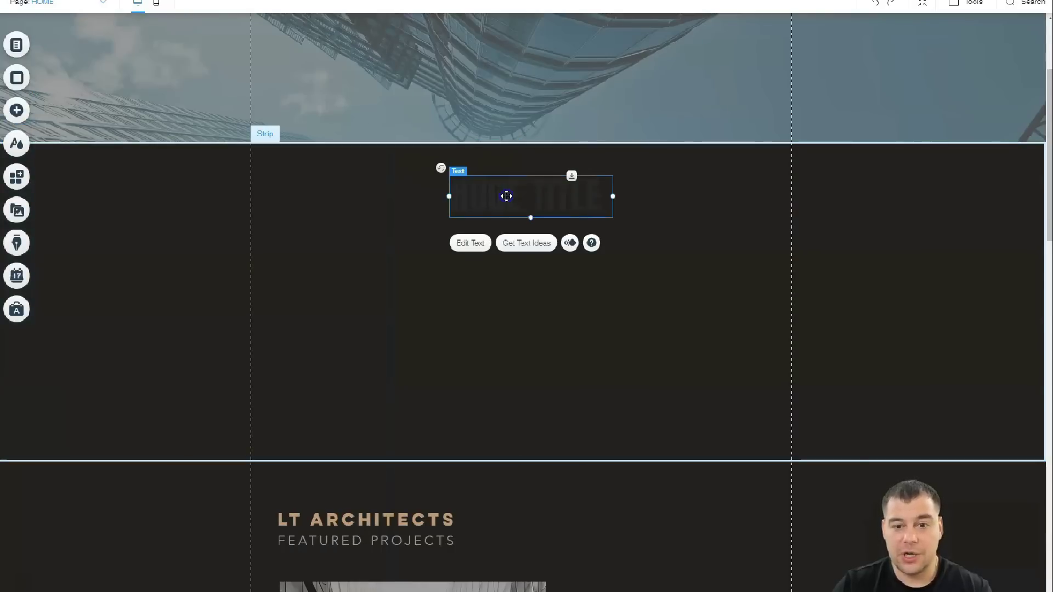
# - Colour the huge title light grey #D0CFCD and enlarge its text box
pyautogui.doubleClick(506, 195)
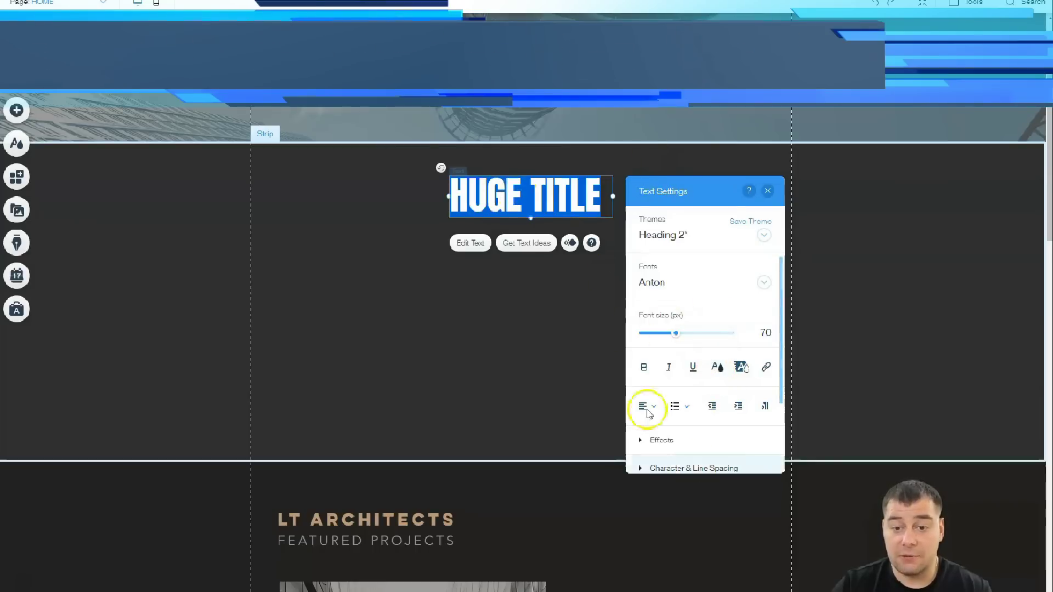
pyautogui.click(717, 373)
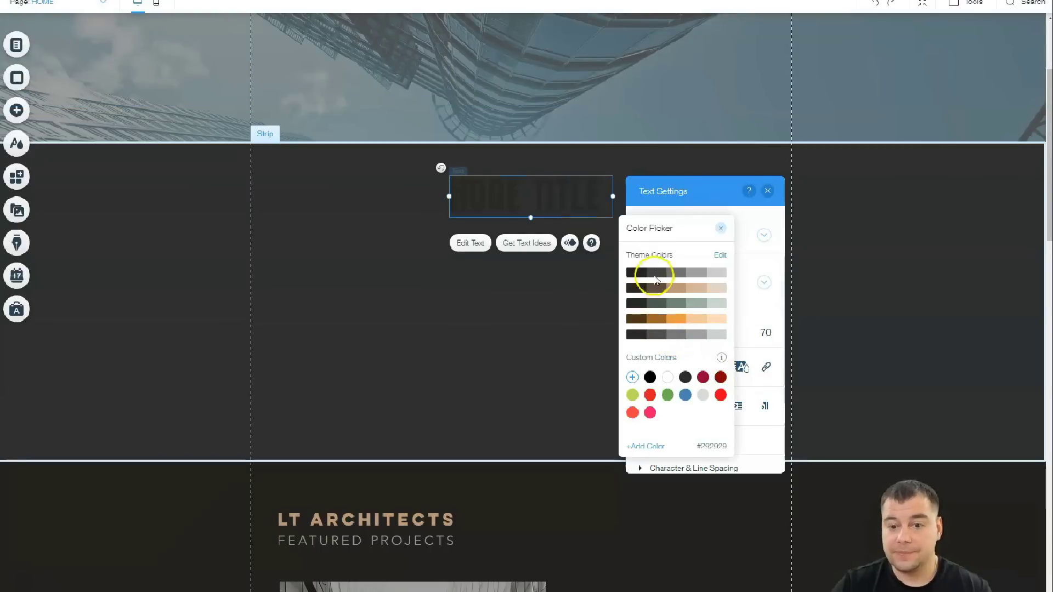
pyautogui.click(714, 274)
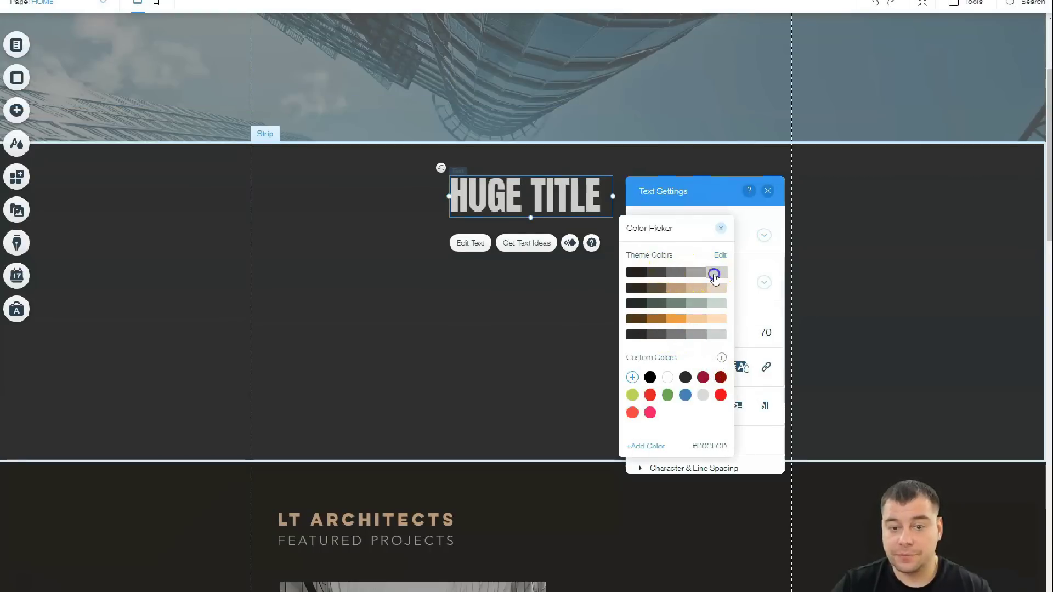
pyautogui.click(721, 228)
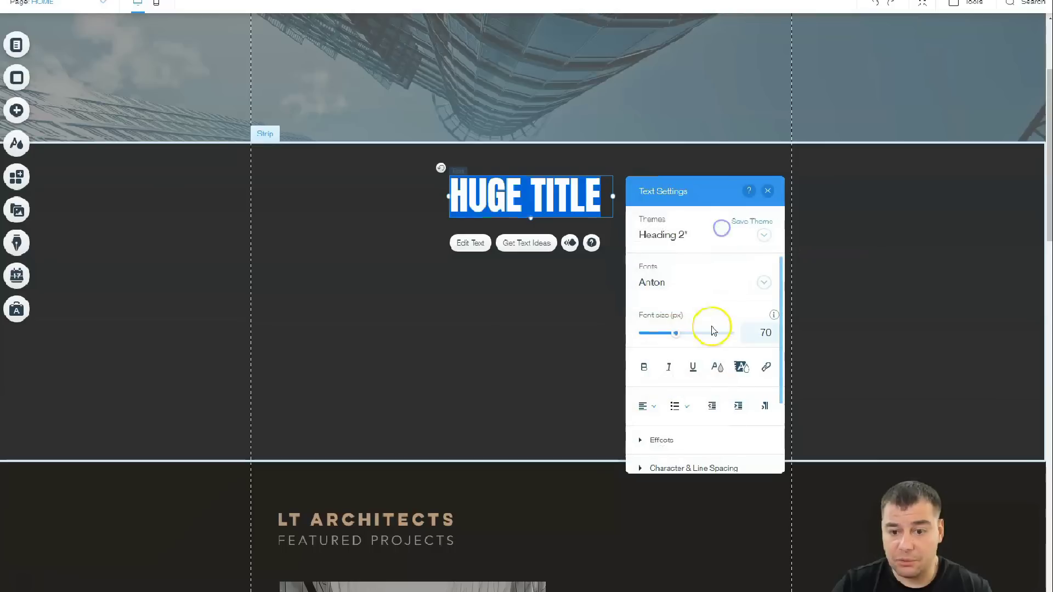
pyautogui.click(679, 333)
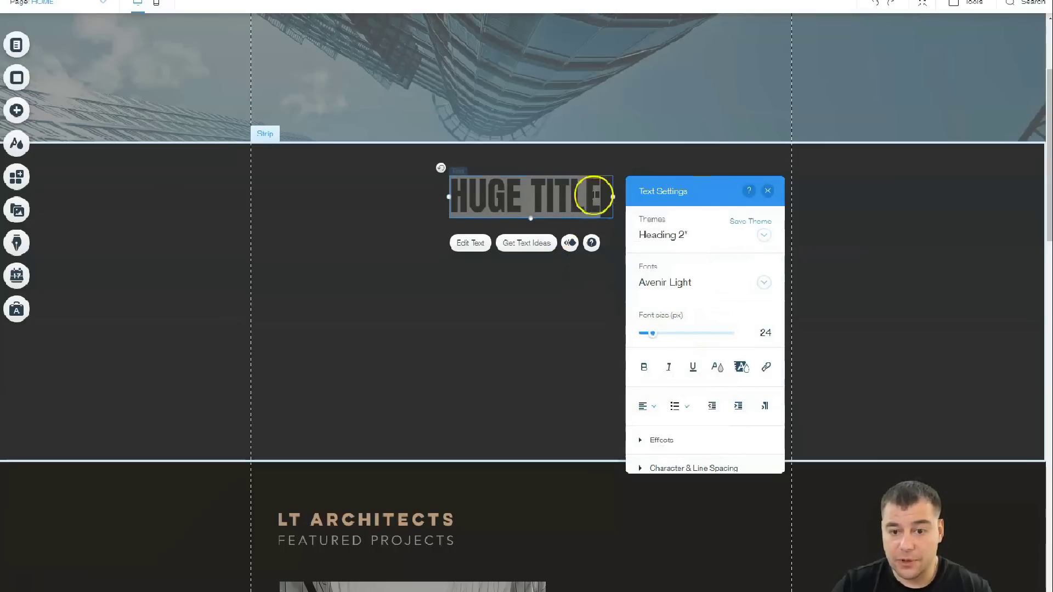
pyautogui.moveTo(613, 197); pyautogui.dragTo(629, 196)
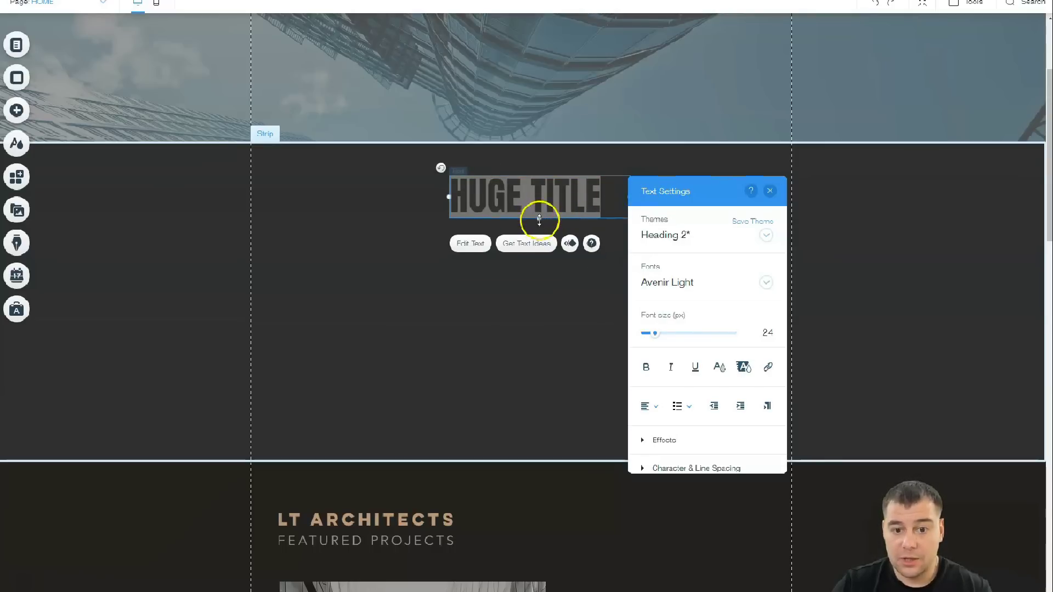
pyautogui.moveTo(539, 220); pyautogui.dragTo(539, 304)
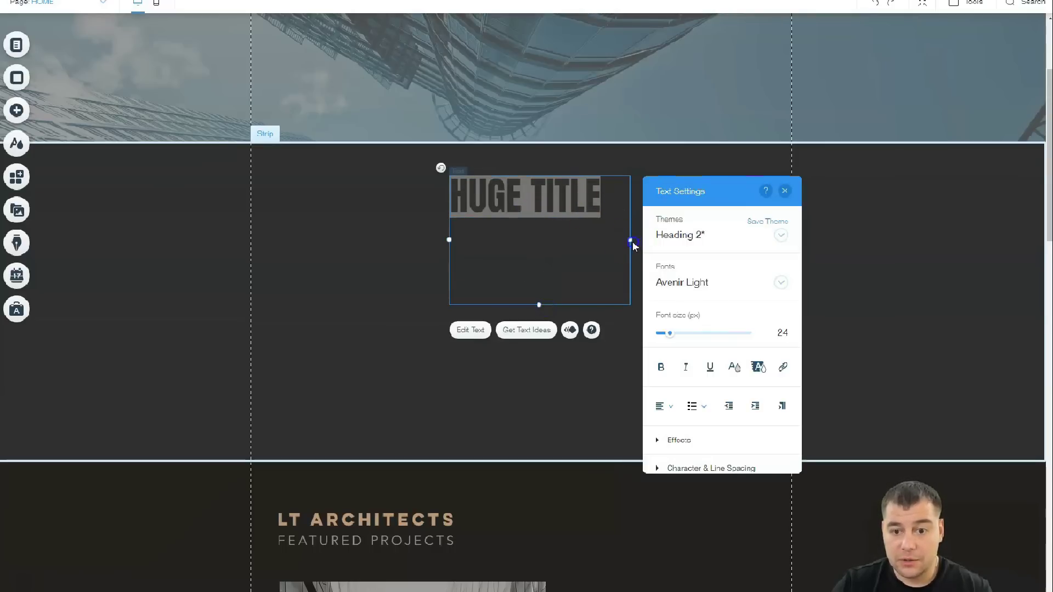
pyautogui.click(630, 240)
pyautogui.click(629, 240)
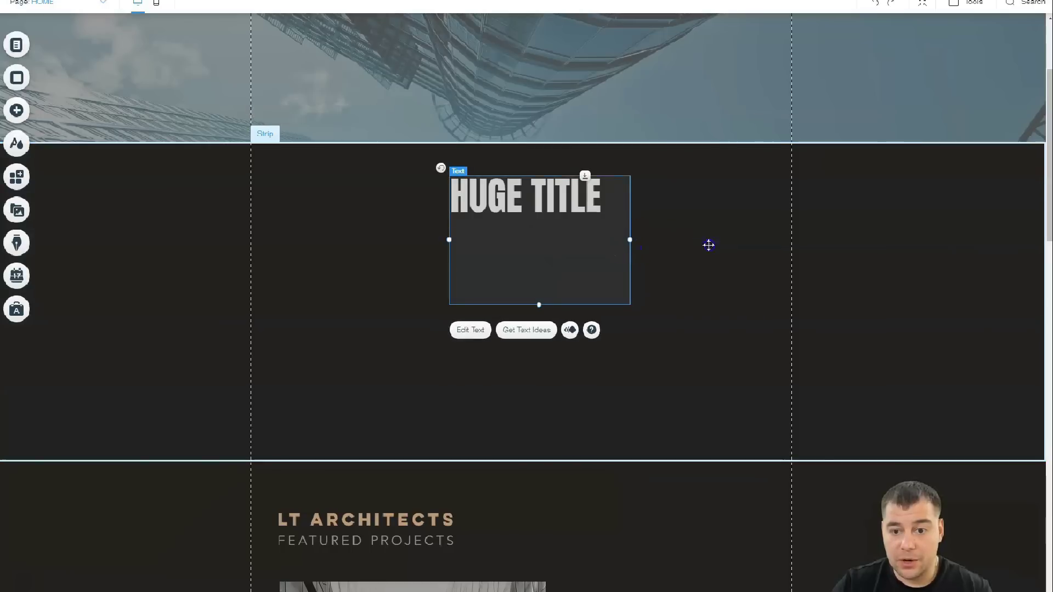
# - Shrink the word TITLE to 25 px while keeping the rest large
pyautogui.doubleClick(565, 196)
pyautogui.moveTo(801, 333); pyautogui.dragTo(847, 335)
pyautogui.click(571, 228)
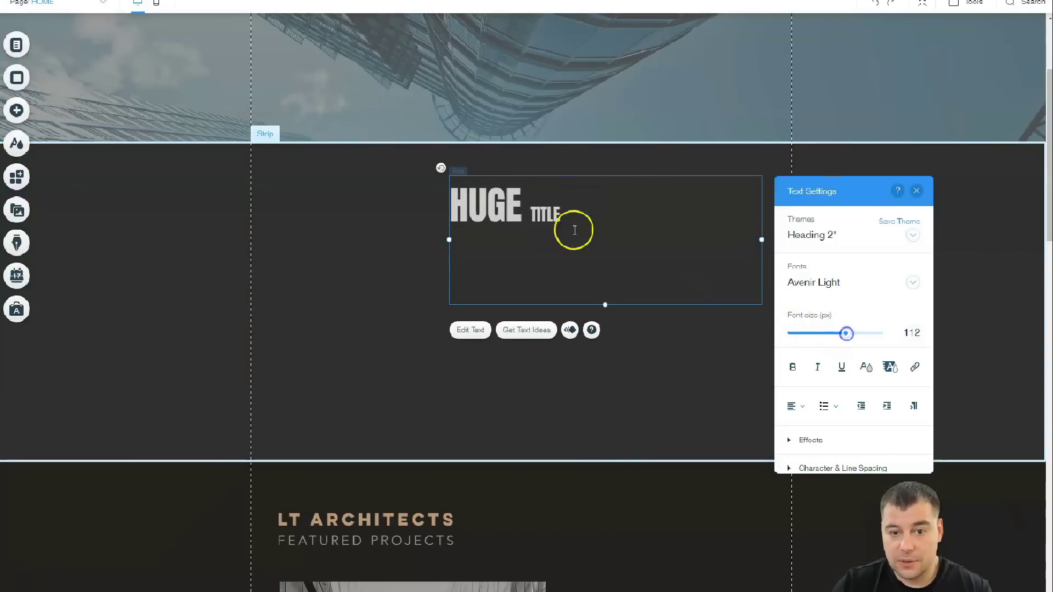
pyautogui.hotkey('ctrl', 'a')
pyautogui.click(857, 333)
pyautogui.click(574, 231)
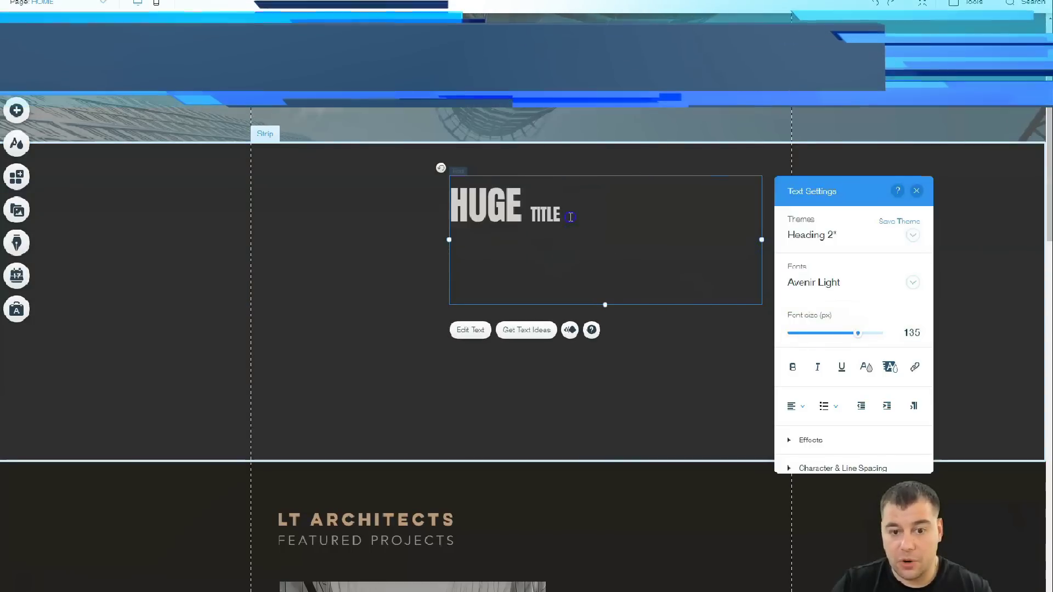
pyautogui.doubleClick(569, 216)
pyautogui.moveTo(857, 333); pyautogui.dragTo(809, 336)
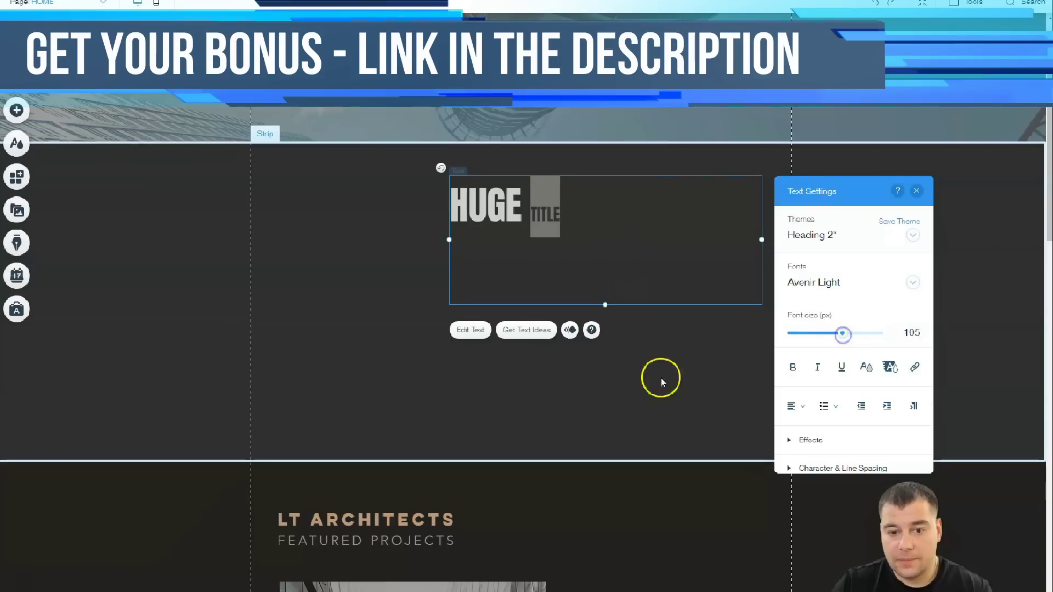
pyautogui.click(915, 190)
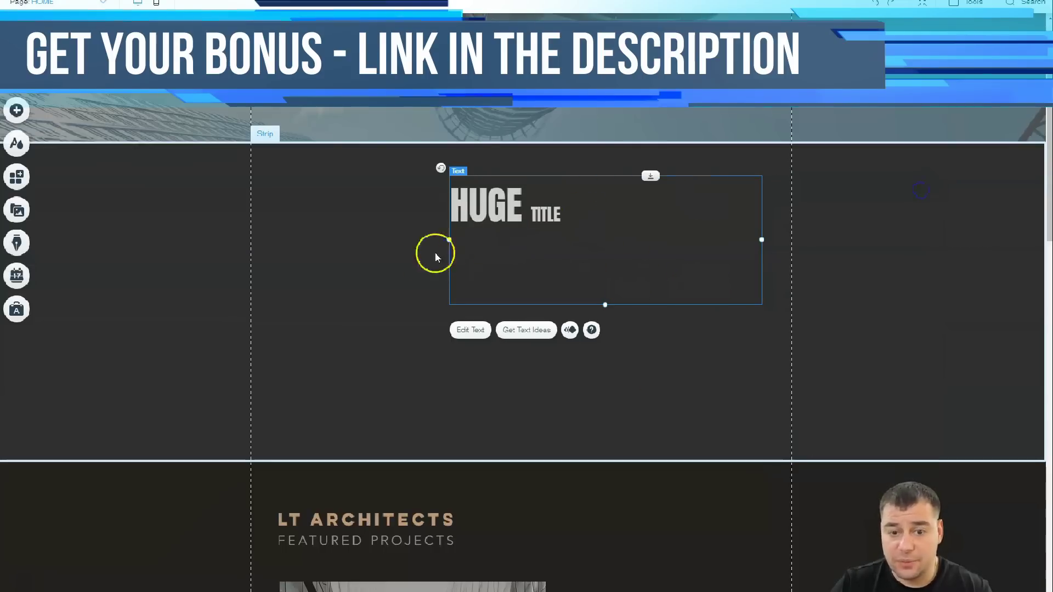
# - Narrow the title box to 300 by 112 and move it to the strip's left edge
pyautogui.click(436, 257)
pyautogui.click(722, 277)
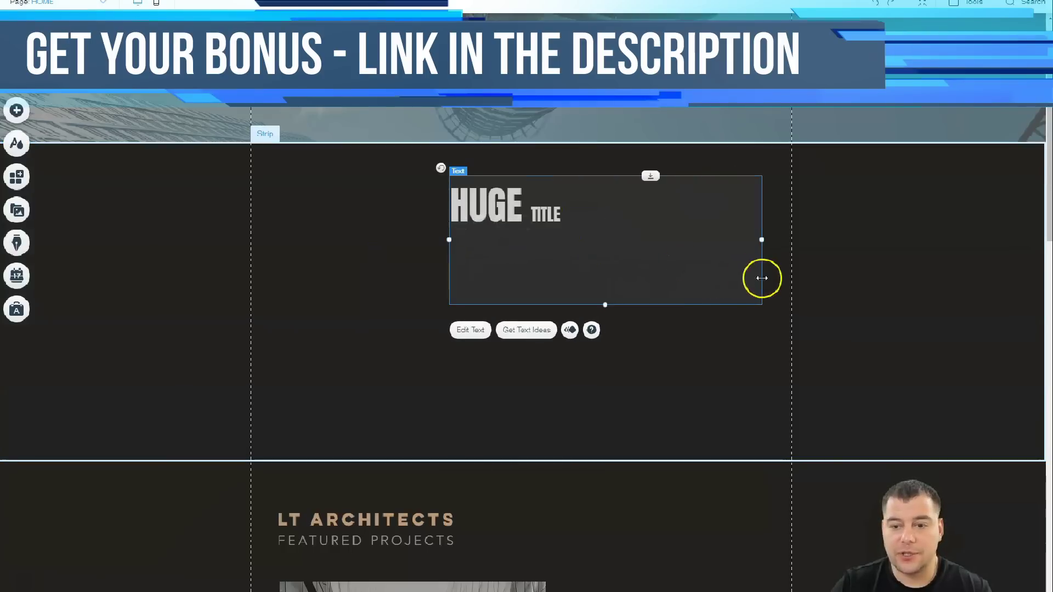
pyautogui.moveTo(761, 240); pyautogui.dragTo(613, 233)
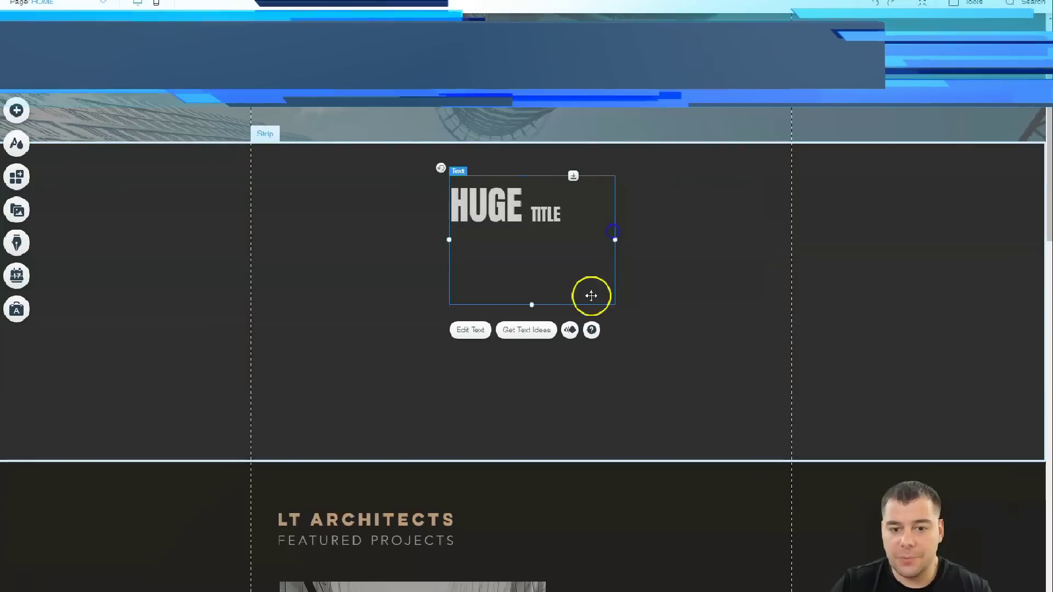
pyautogui.moveTo(531, 304); pyautogui.dragTo(529, 237)
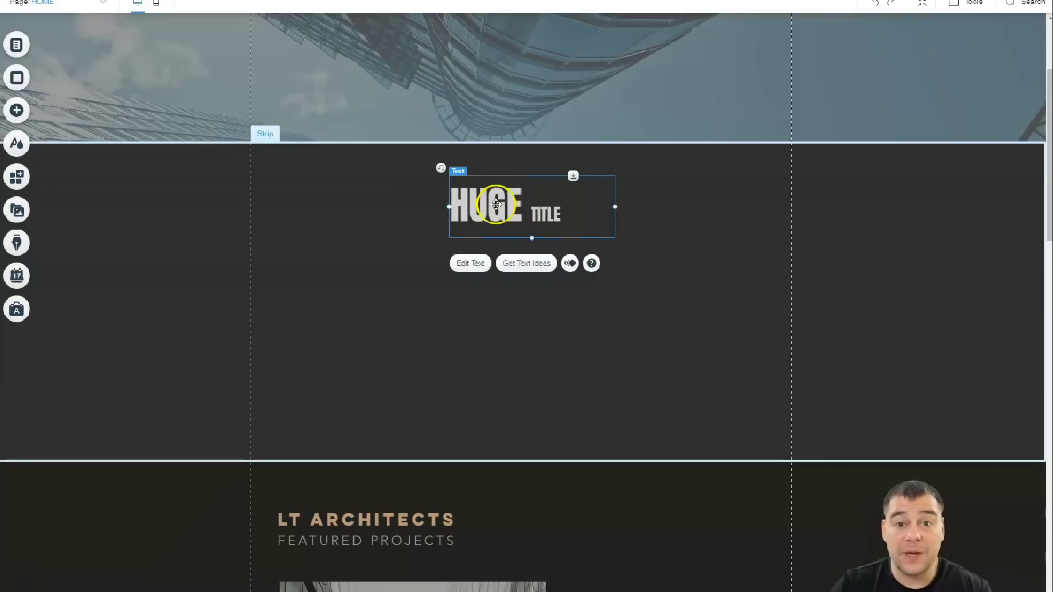
pyautogui.moveTo(514, 205); pyautogui.dragTo(341, 189)
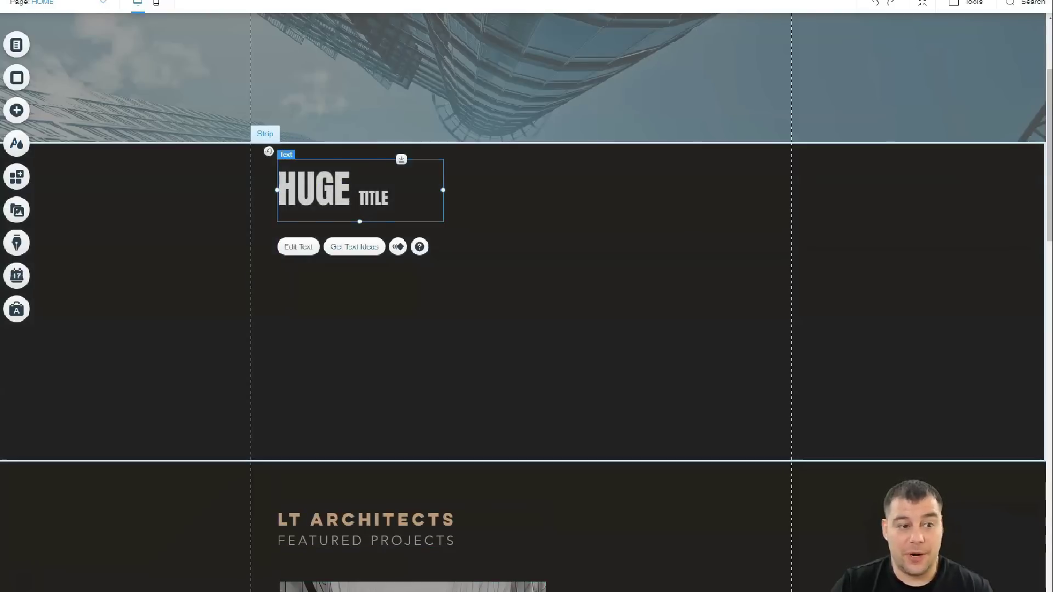
# - Add a Plane Overhead video player, enlarge it and place it right of the title
pyautogui.click(17, 109)
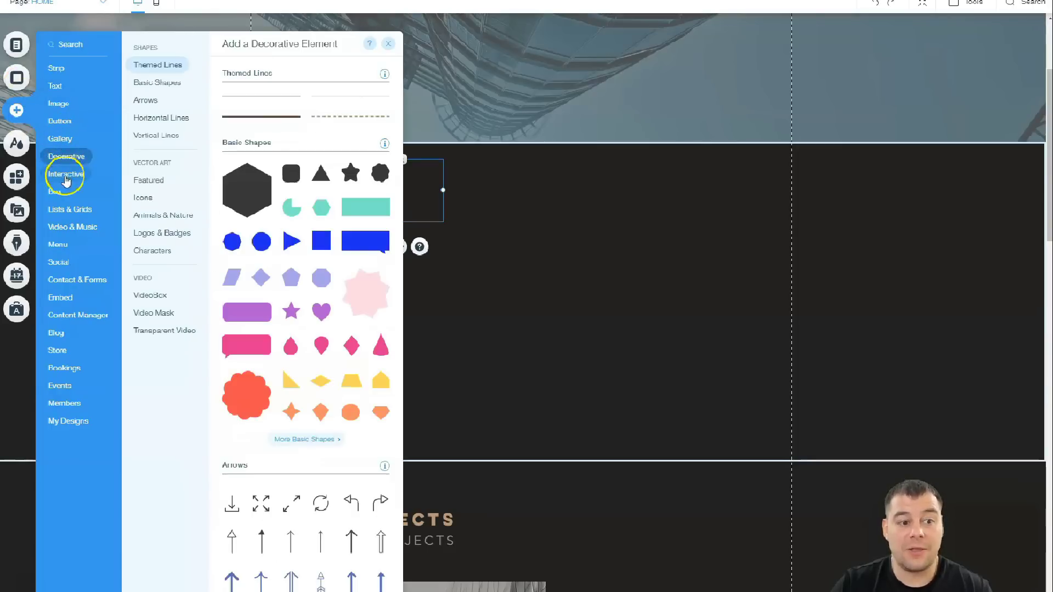
pyautogui.moveTo(63, 230)
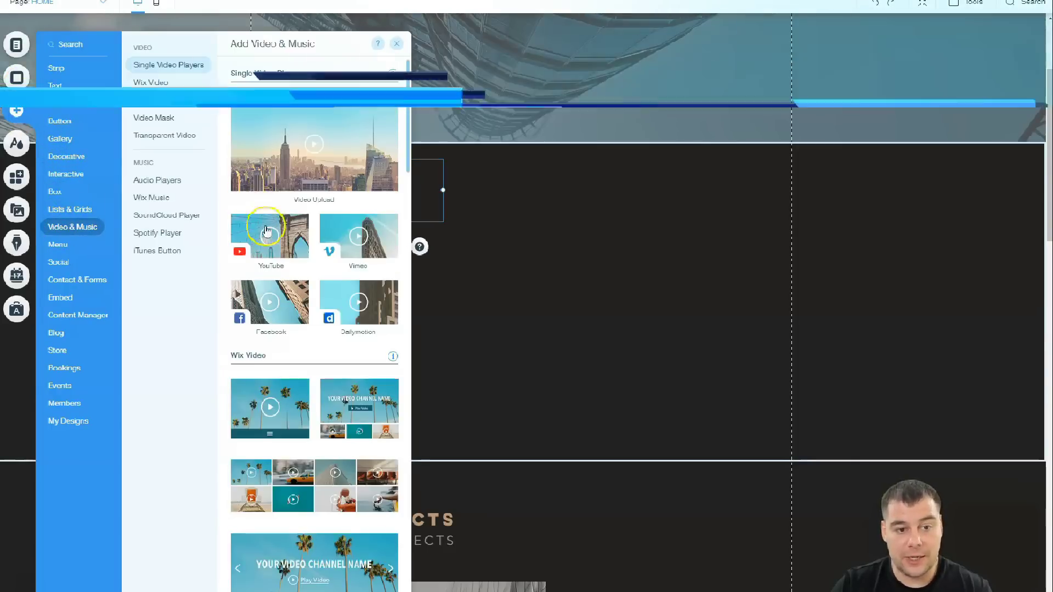
pyautogui.moveTo(392, 255); pyautogui.dragTo(599, 256)
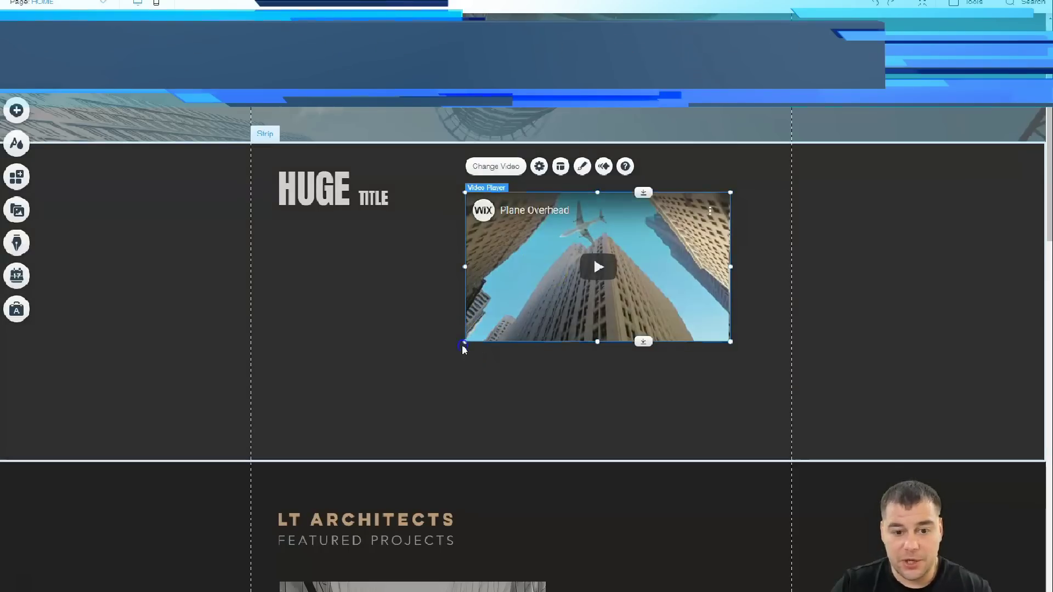
pyautogui.moveTo(466, 341); pyautogui.dragTo(421, 382)
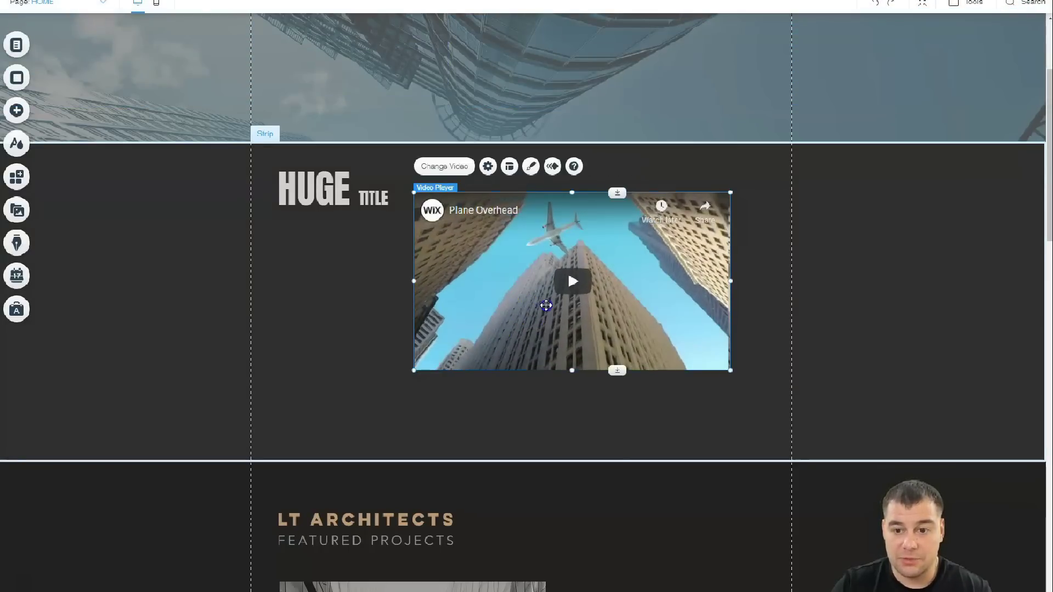
pyautogui.moveTo(545, 306); pyautogui.dragTo(559, 301)
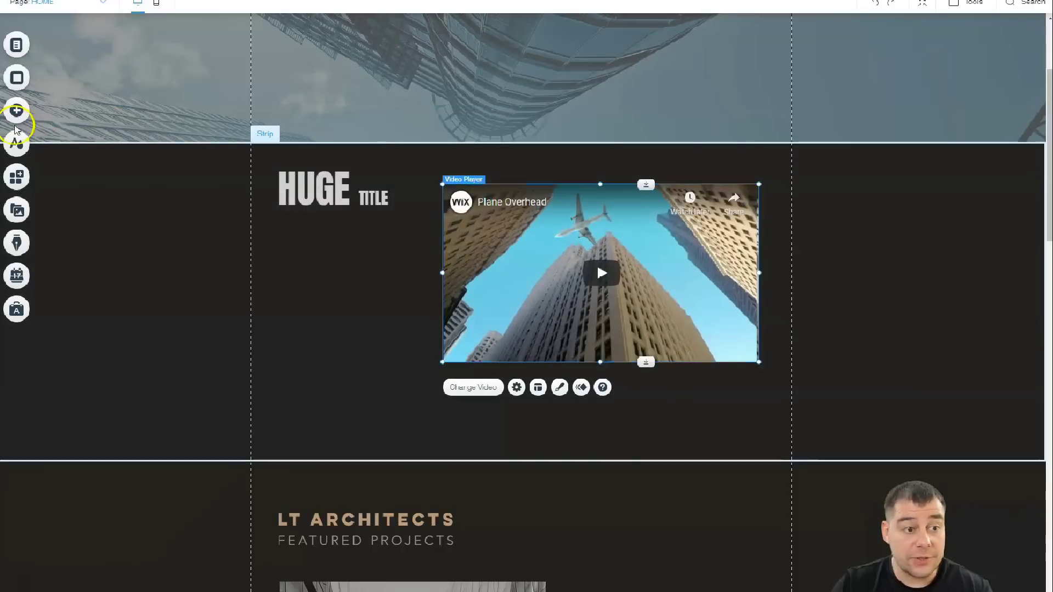
# - Browse the Add panel categories (forms, bookings, text, image, gallery, box) and show the Button designs
pyautogui.click(17, 116)
pyautogui.click(76, 279)
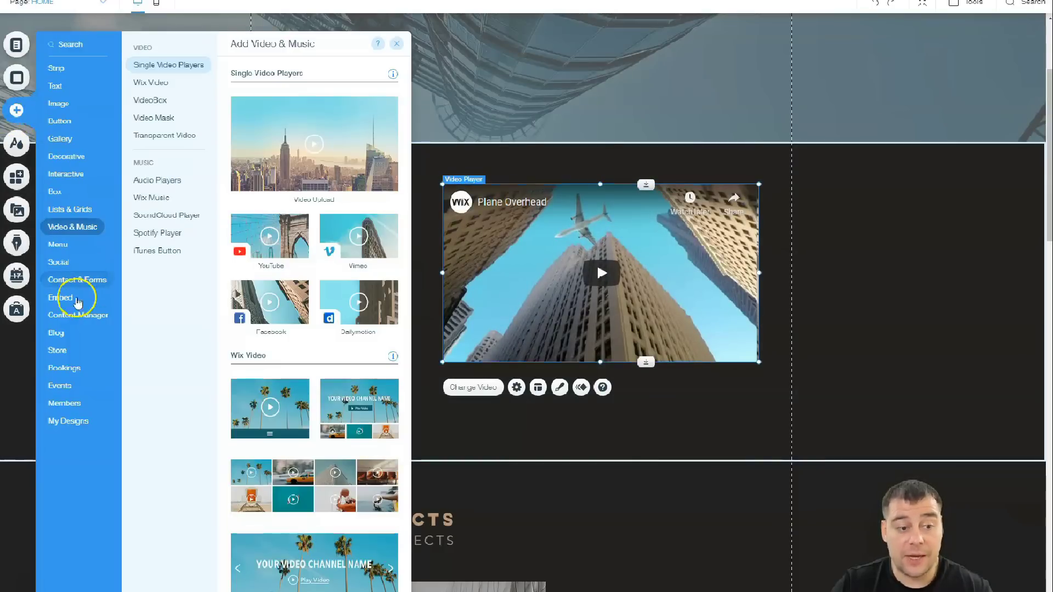
pyautogui.click(64, 367)
pyautogui.click(55, 86)
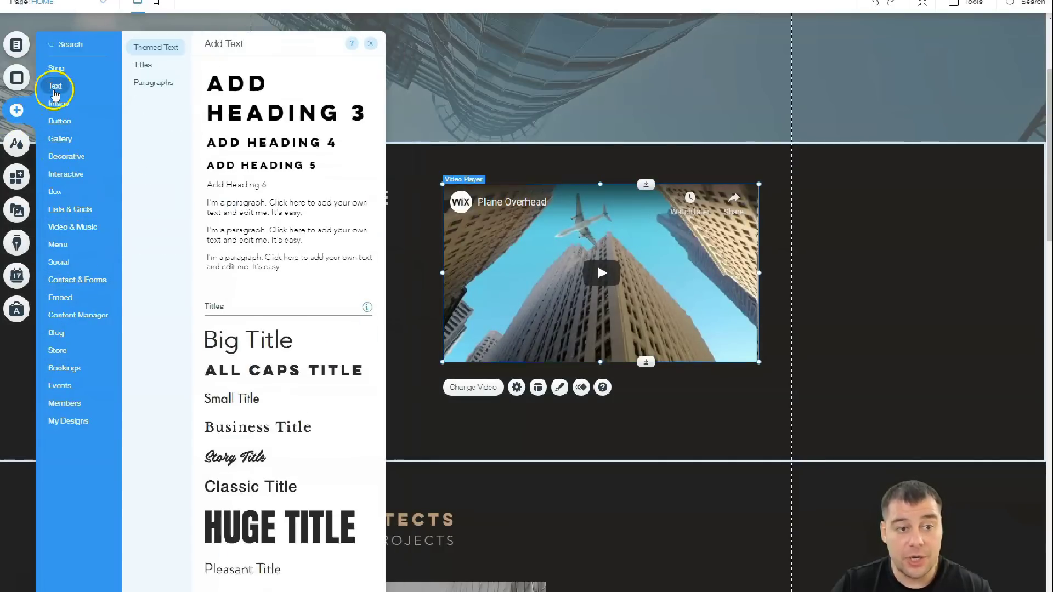
pyautogui.click(53, 104)
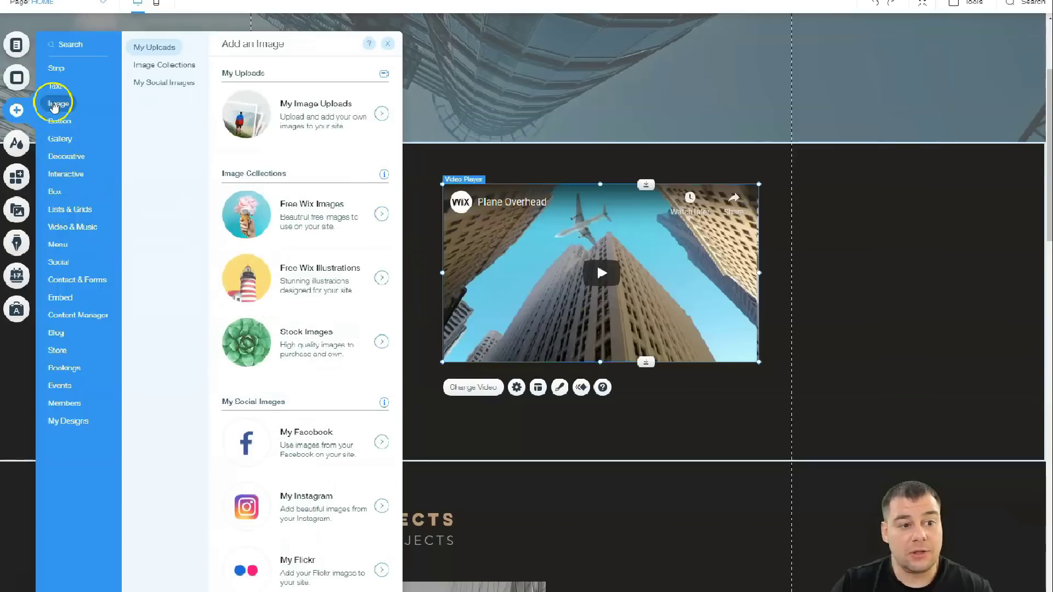
pyautogui.click(58, 120)
pyautogui.click(61, 139)
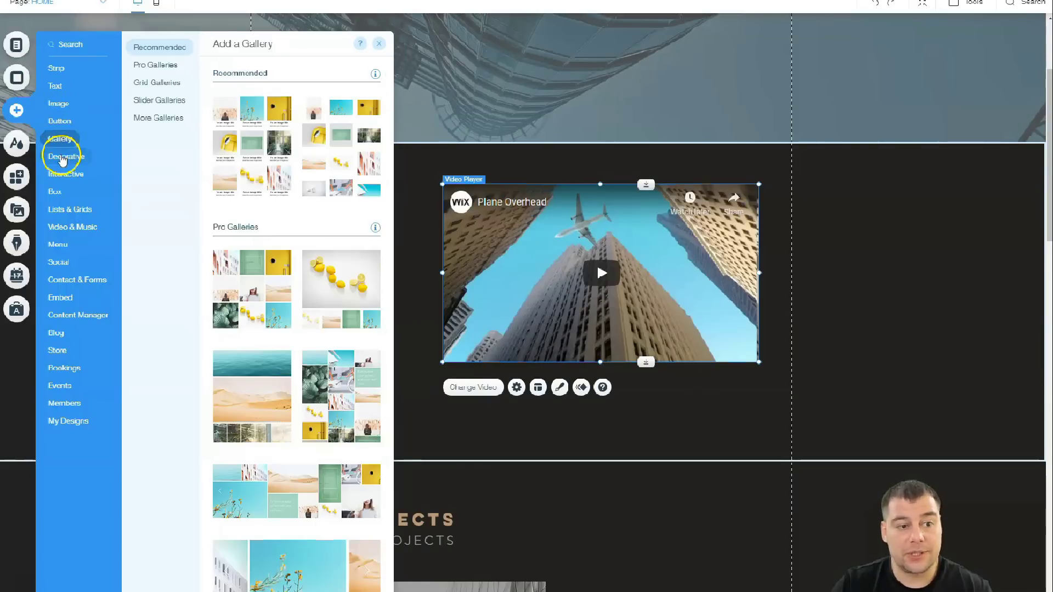
pyautogui.click(62, 158)
pyautogui.click(63, 174)
pyautogui.click(56, 193)
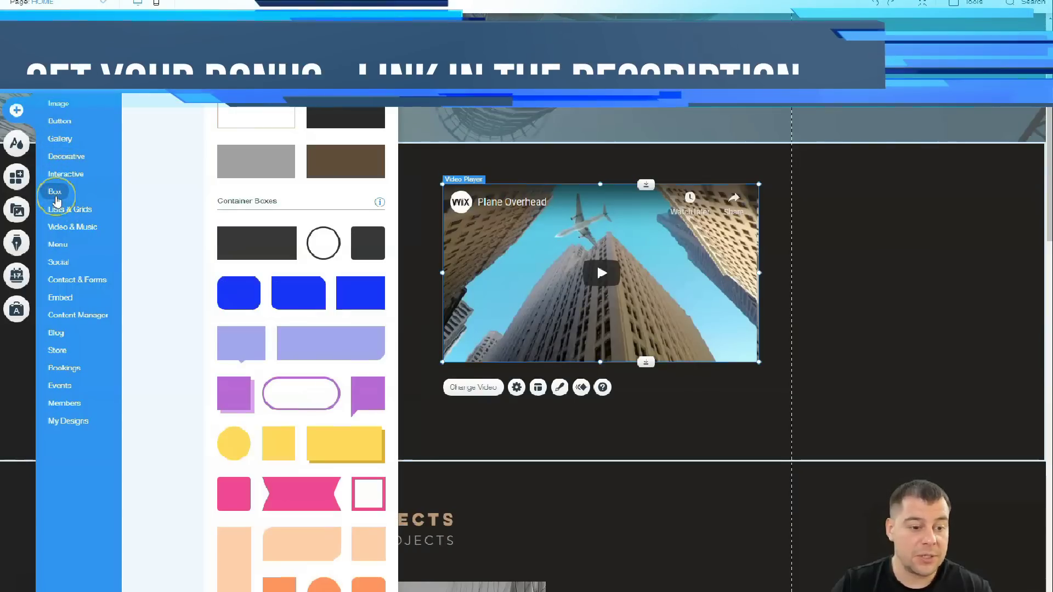
pyautogui.click(62, 122)
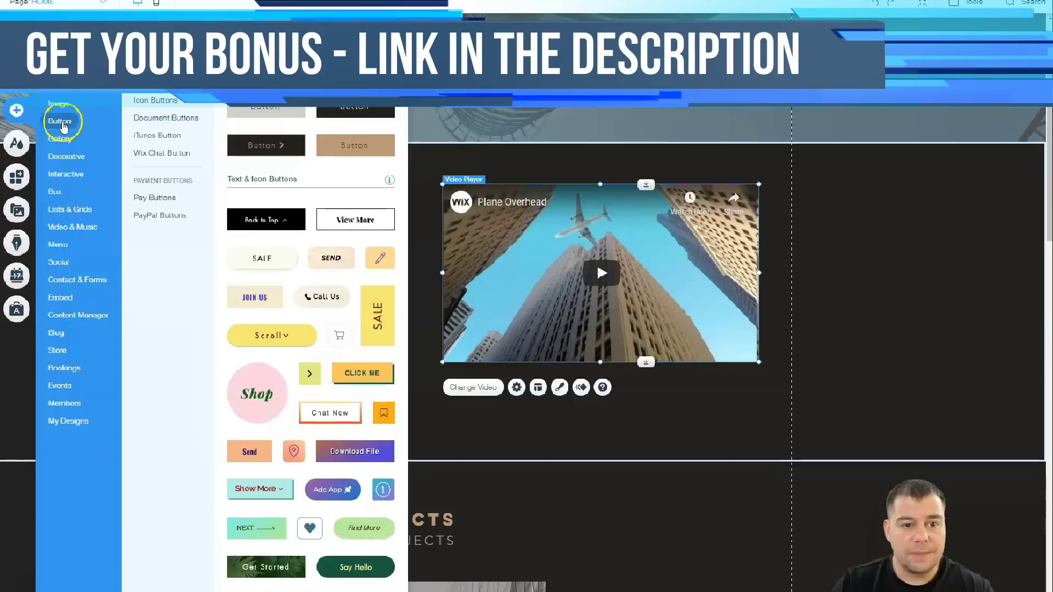
# - Add a grey button below the video and stretch it nearly to the video's width
pyautogui.moveTo(263, 152); pyautogui.dragTo(307, 411)
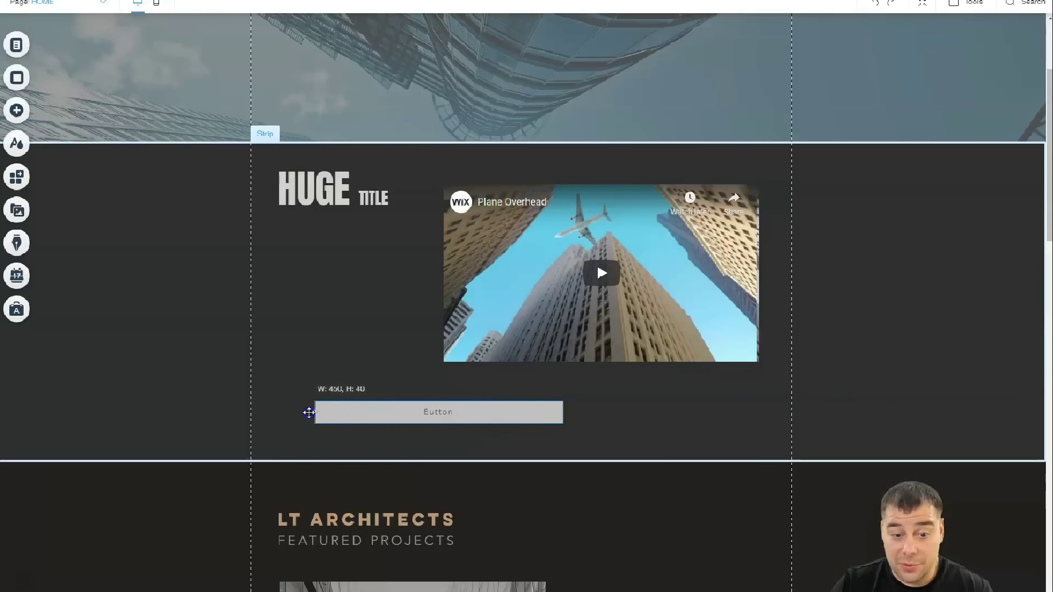
pyautogui.moveTo(561, 413); pyautogui.dragTo(757, 416)
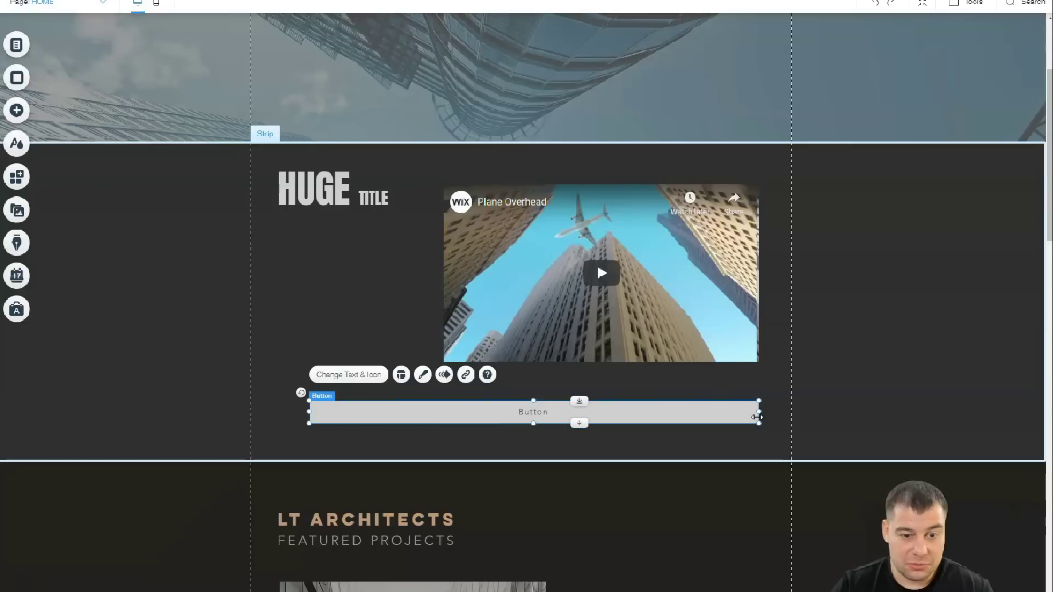
pyautogui.click(386, 297)
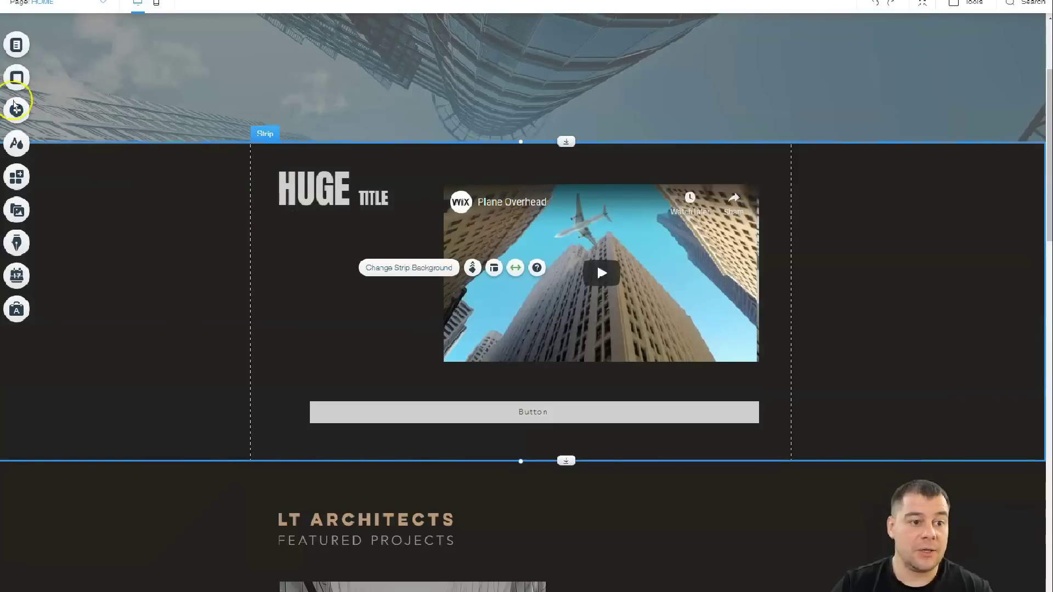
pyautogui.click(17, 111)
pyautogui.click(57, 105)
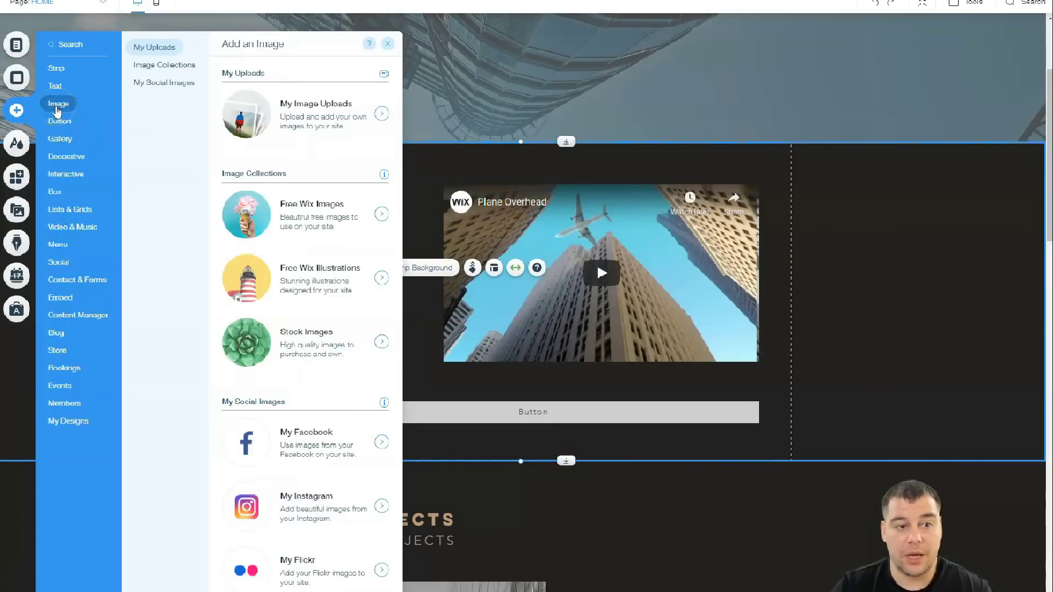
pyautogui.scroll(-6, 305, 329)
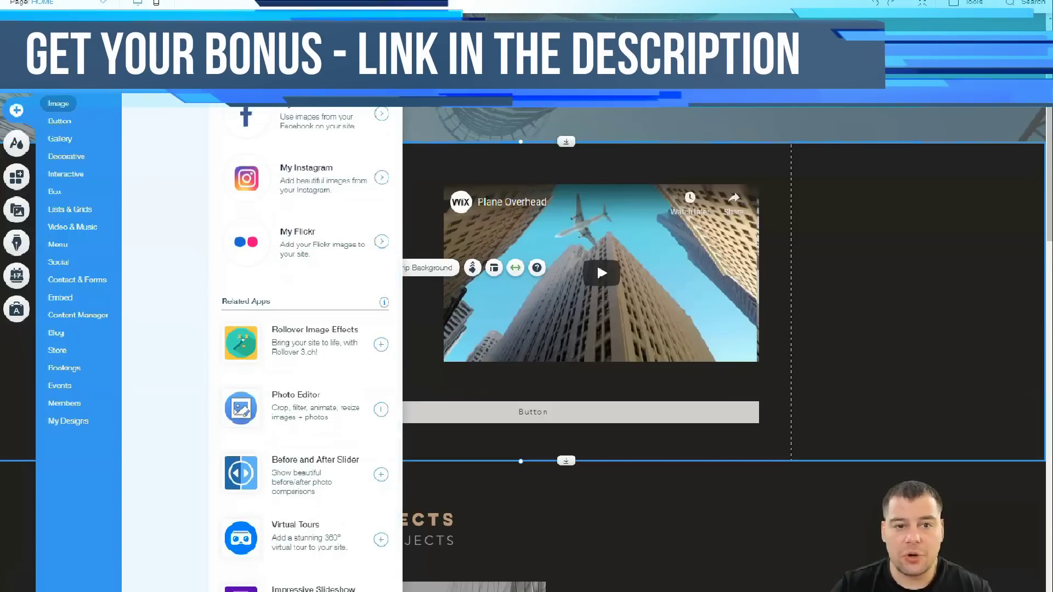
pyautogui.click(301, 242)
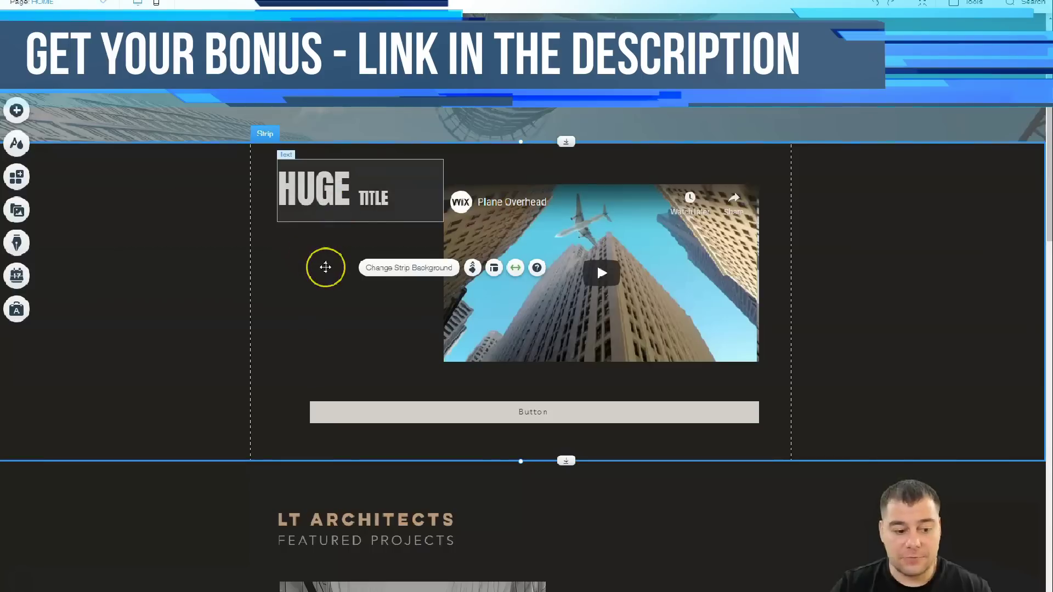
pyautogui.scroll(-8, 325, 267)
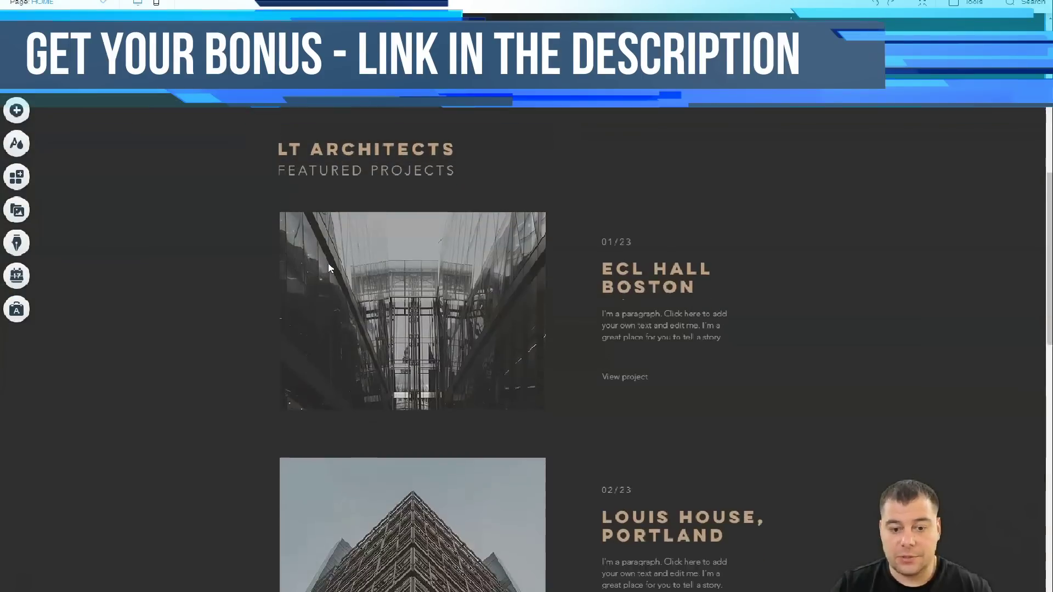
# - Reposition the Recent News 01, 02 and 03 numbers, then return to the top of the page
pyautogui.click(388, 263)
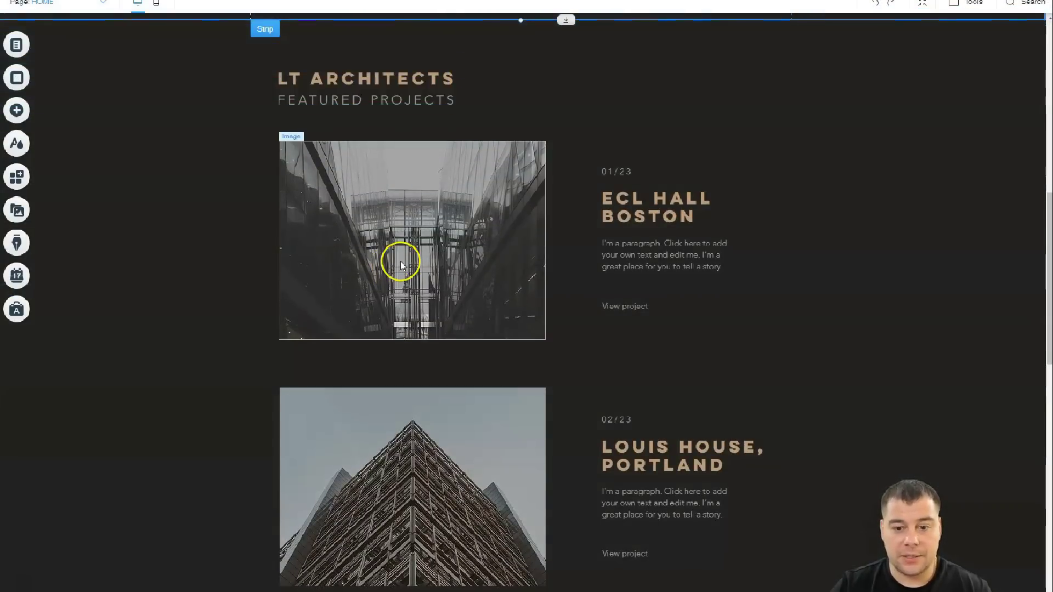
pyautogui.scroll(-2, 403, 260)
pyautogui.scroll(-7, 415, 255)
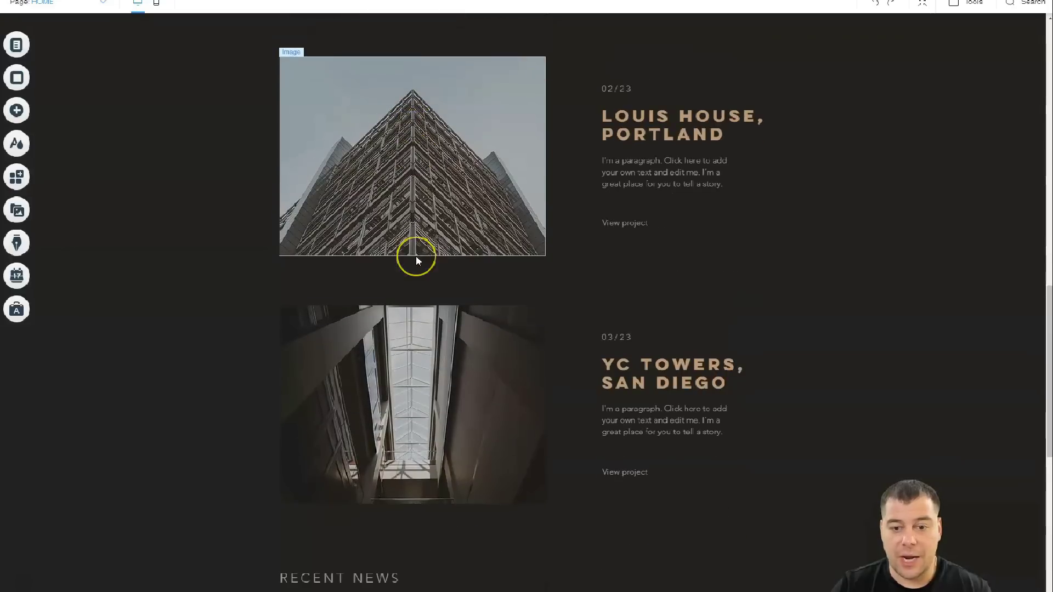
pyautogui.scroll(-4, 415, 258)
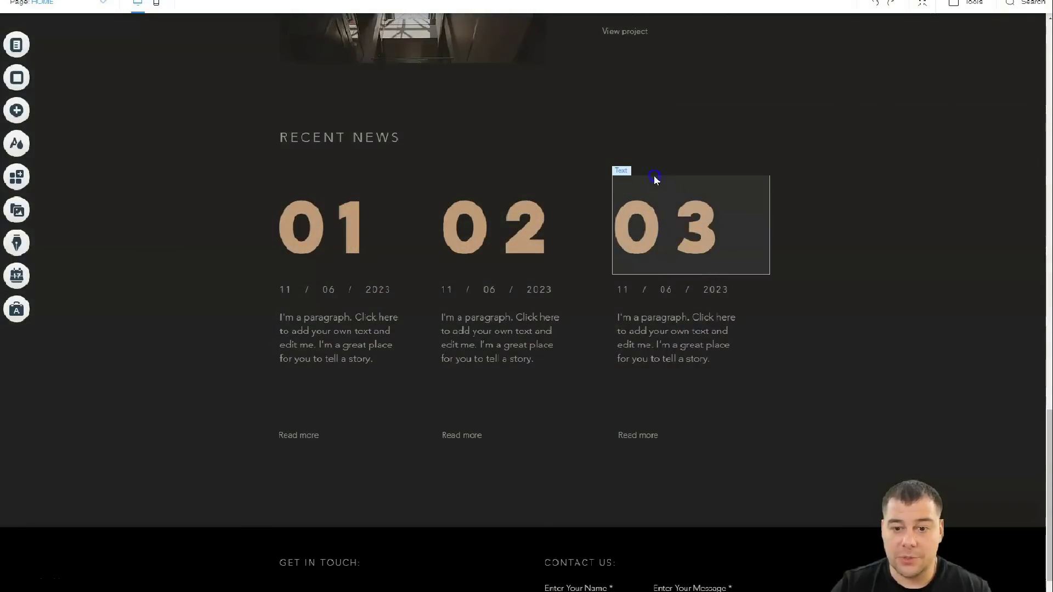
pyautogui.moveTo(656, 178); pyautogui.dragTo(636, 78)
pyautogui.click(520, 218)
pyautogui.moveTo(520, 217); pyautogui.dragTo(573, 248)
pyautogui.moveTo(337, 223)
pyautogui.mouseDown()
pyautogui.moveTo(369, 183)
pyautogui.moveTo(383, 193)
pyautogui.moveTo(354, 232)
pyautogui.mouseUp()
pyautogui.moveTo(548, 254); pyautogui.dragTo(502, 214)
pyautogui.moveTo(651, 141); pyautogui.dragTo(670, 225)
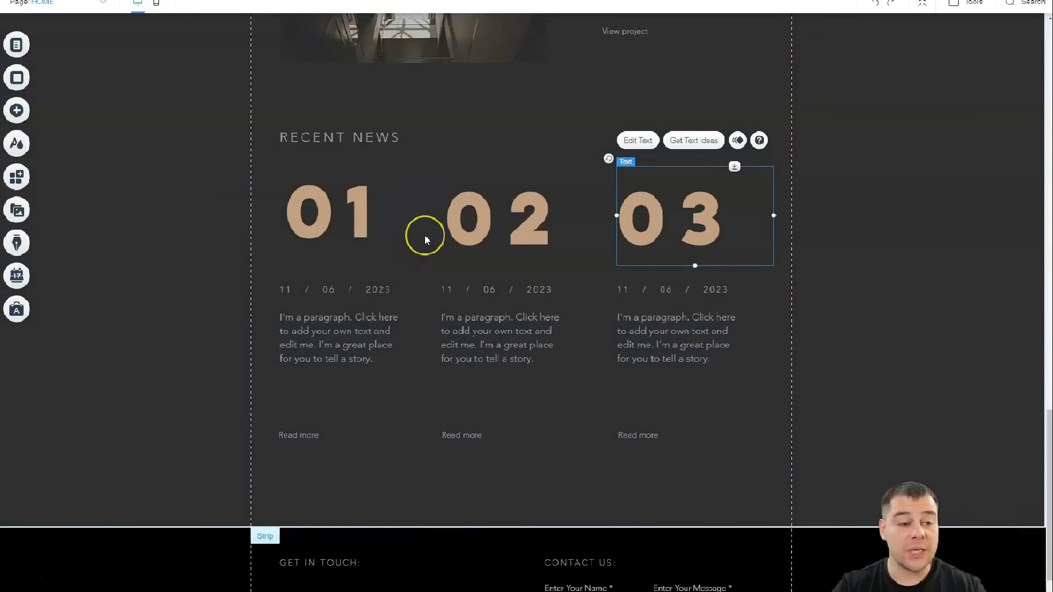
pyautogui.scroll(4, 424, 234)
pyautogui.scroll(15, 425, 240)
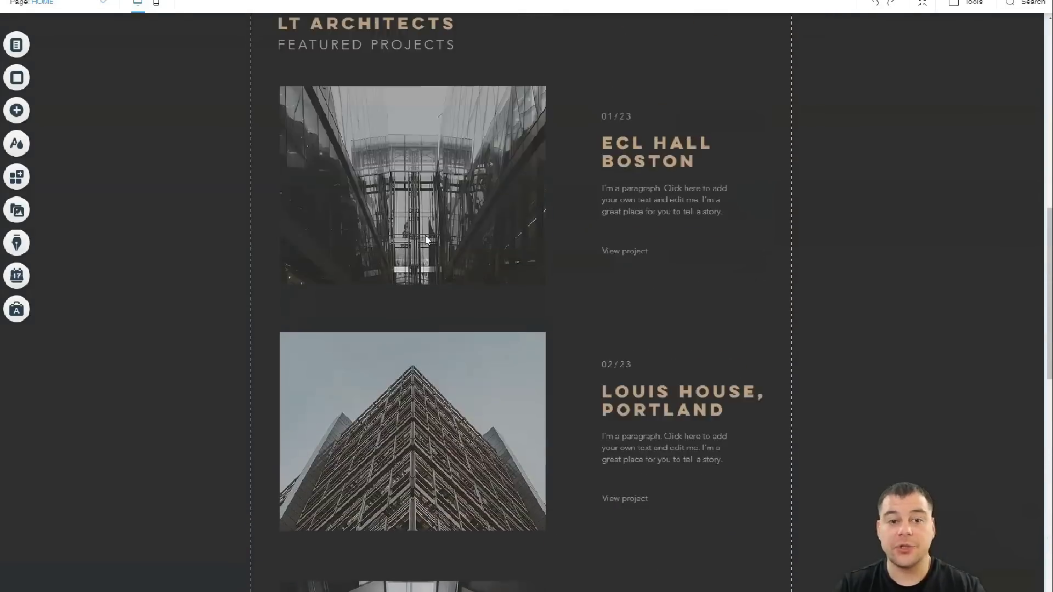
pyautogui.scroll(2, 426, 239)
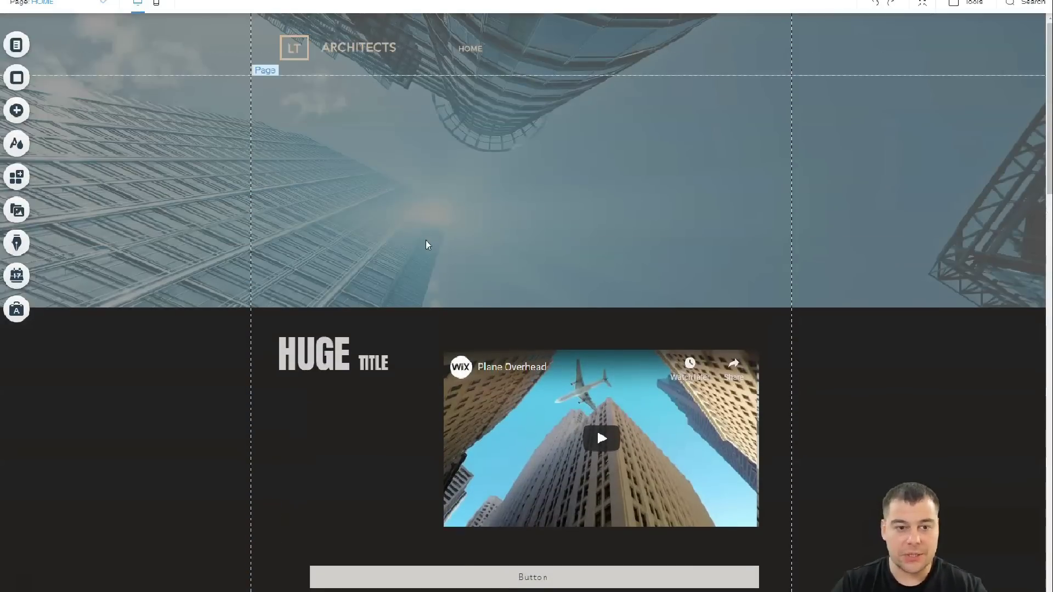
# - Nudge an element, then open the App Market showing its Trending Now apps
pyautogui.moveTo(425, 240); pyautogui.dragTo(459, 215)
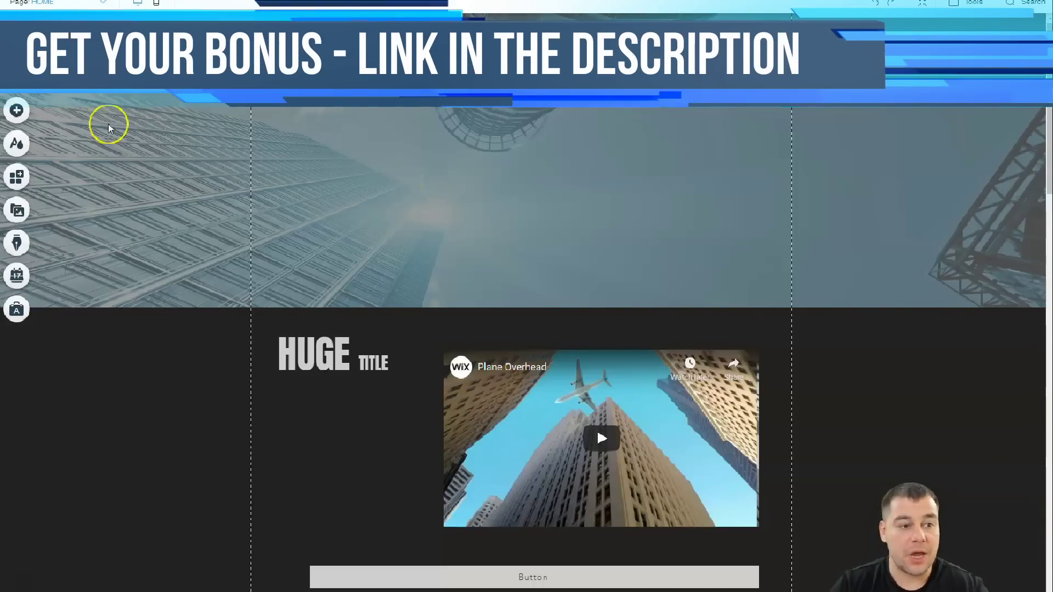
pyautogui.click(20, 178)
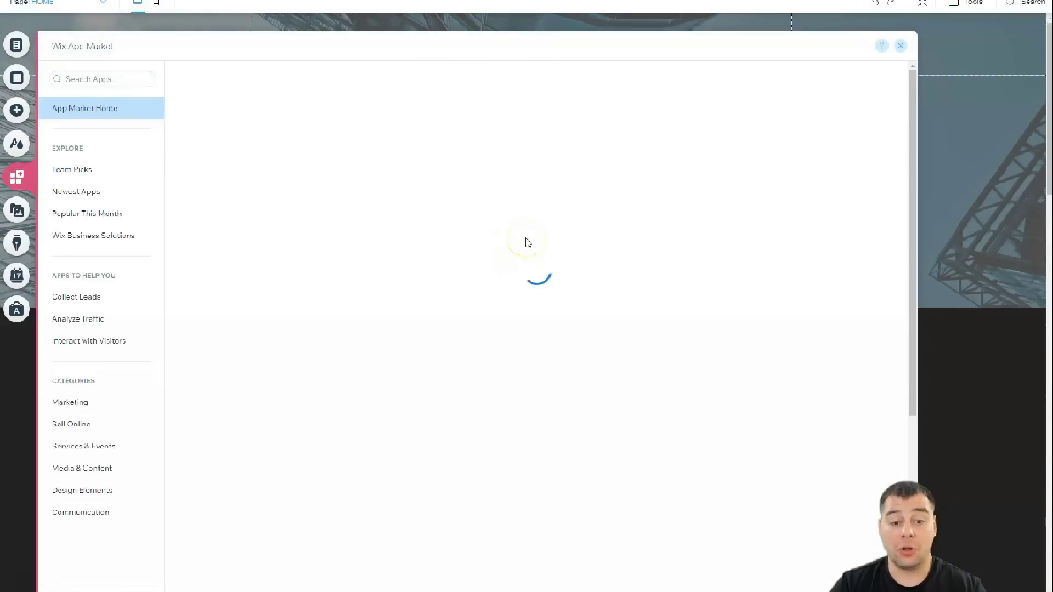
# - Show the Marketing category apps and scroll past Google AdSense, Instagram Feed, Twitter Feed and Feeder Ninja
pyautogui.click(74, 405)
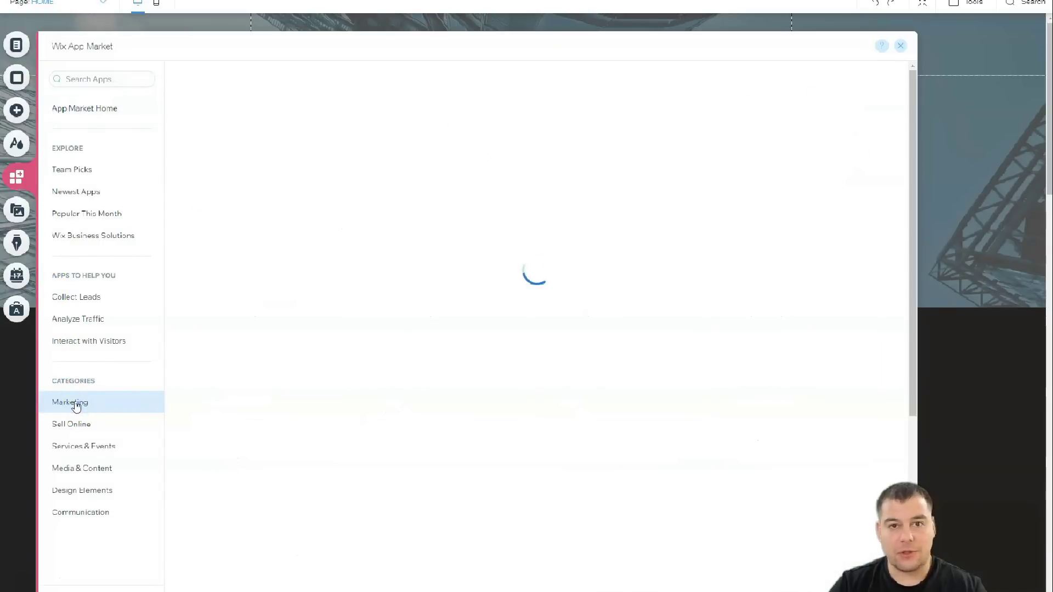
pyautogui.scroll(-1, 266, 364)
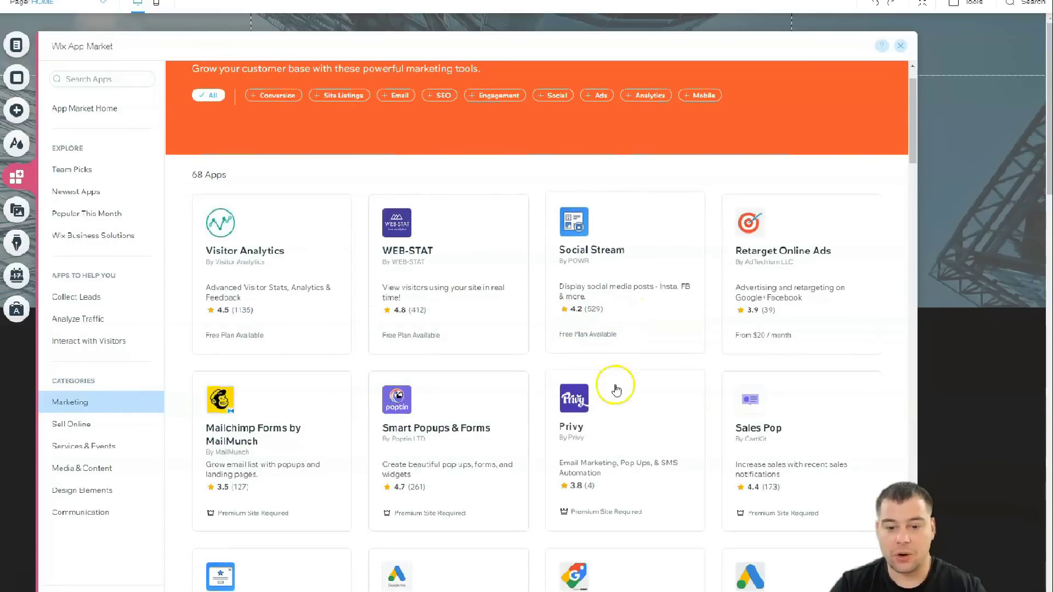
pyautogui.scroll(-6, 423, 392)
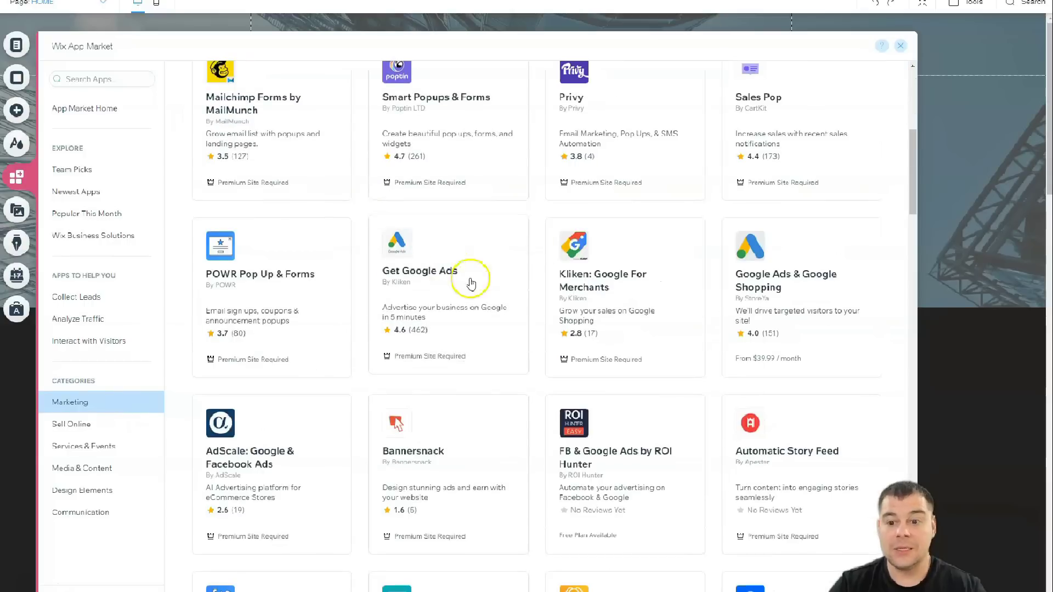
pyautogui.scroll(-3, 798, 279)
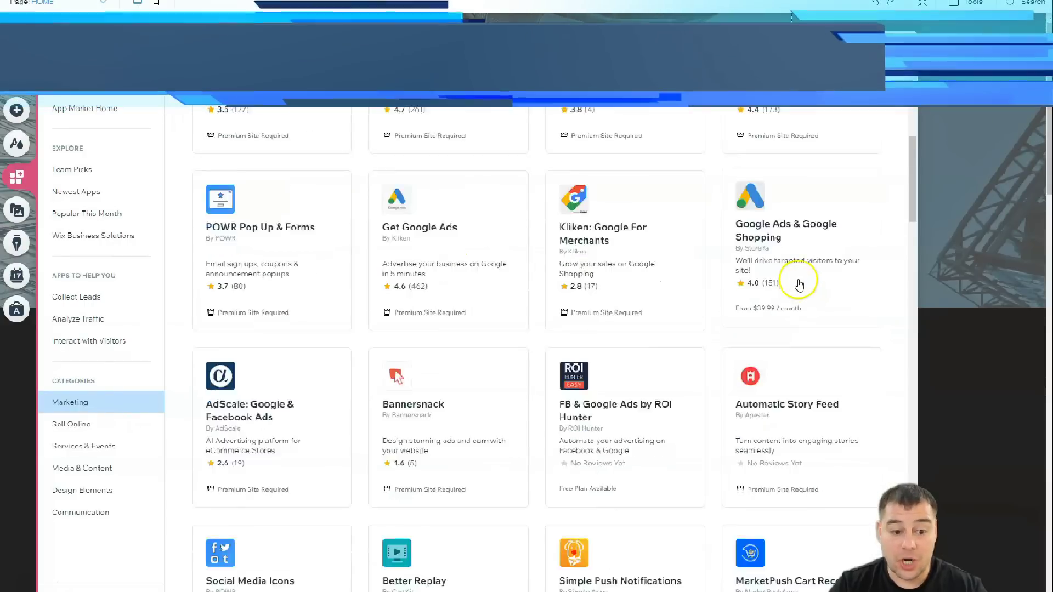
pyautogui.scroll(-16, 456, 295)
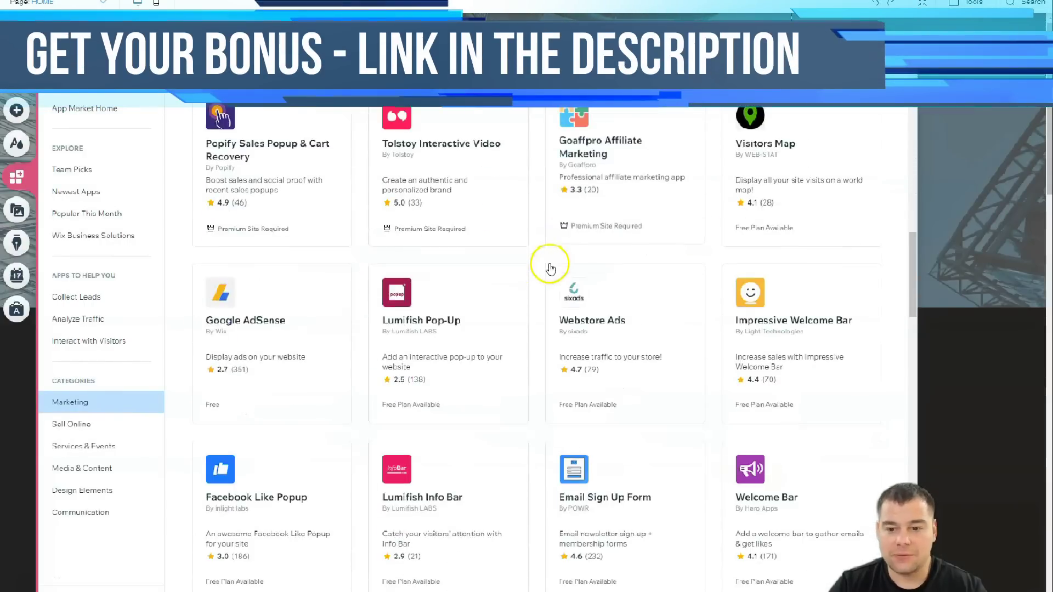
pyautogui.scroll(-5, 551, 268)
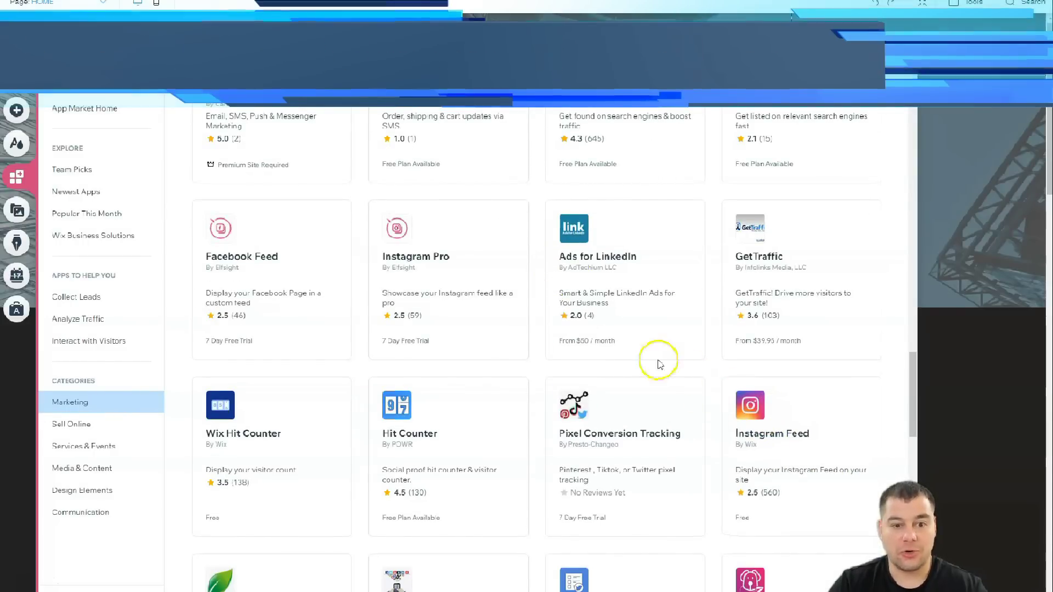
pyautogui.scroll(-3, 618, 351)
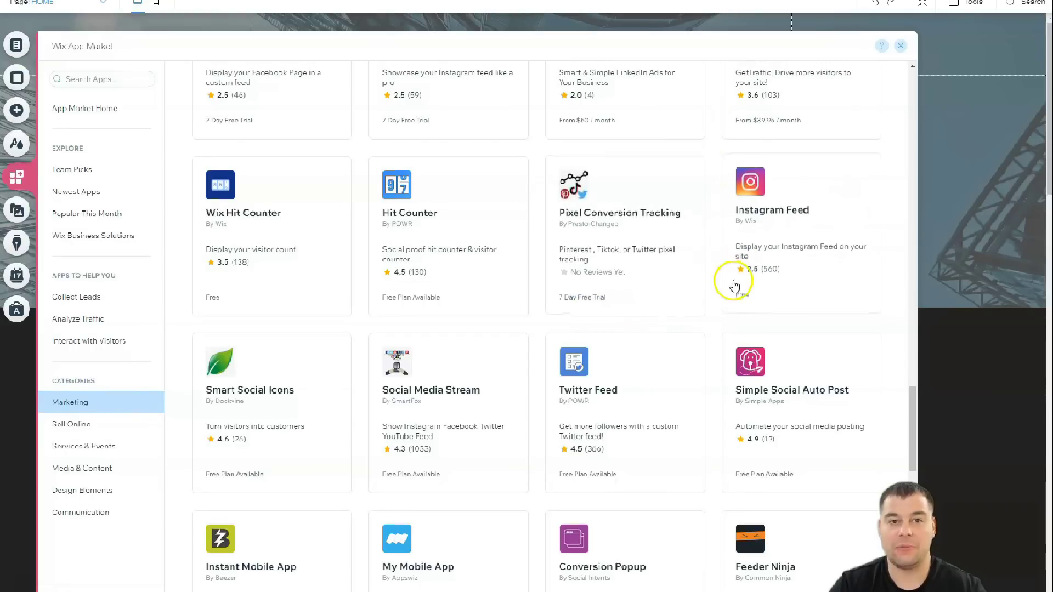
pyautogui.scroll(-3, 654, 264)
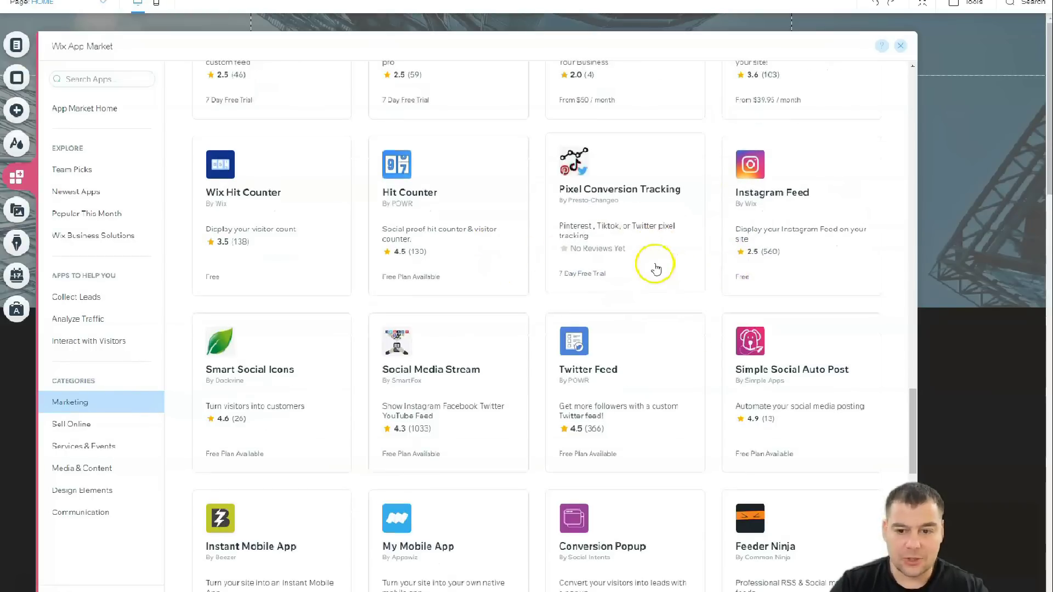
pyautogui.scroll(-3, 651, 262)
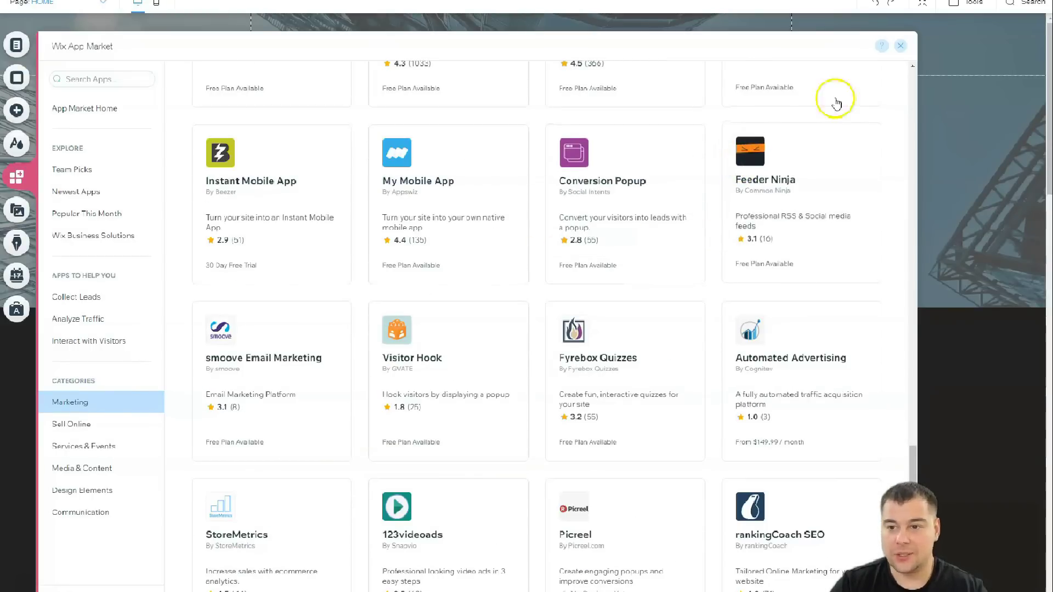
# - Close the App Market and click back onto the LT Architects Home page canvas
pyautogui.click(899, 46)
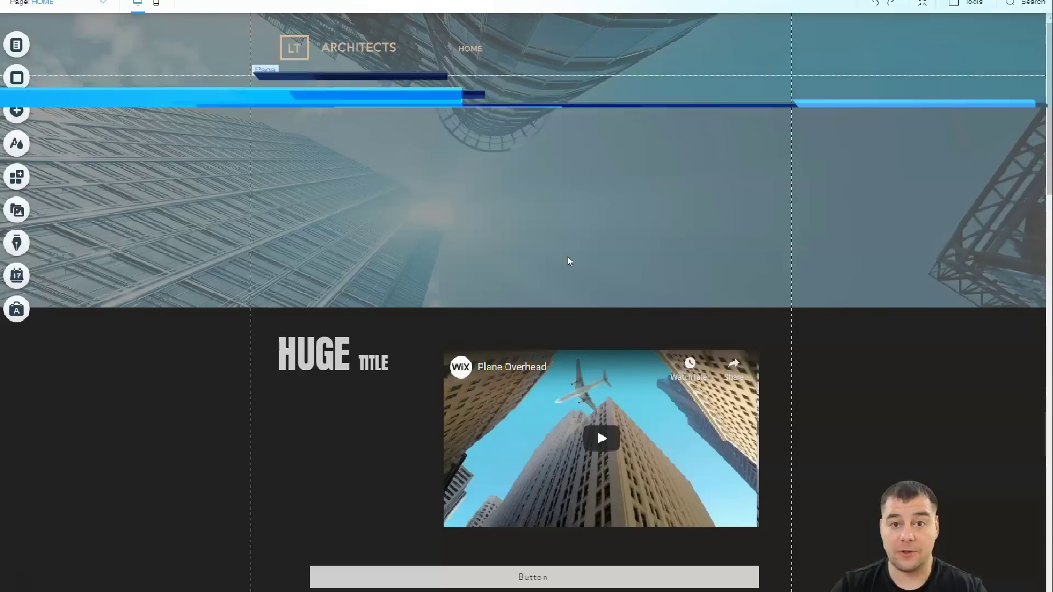
pyautogui.click(571, 242)
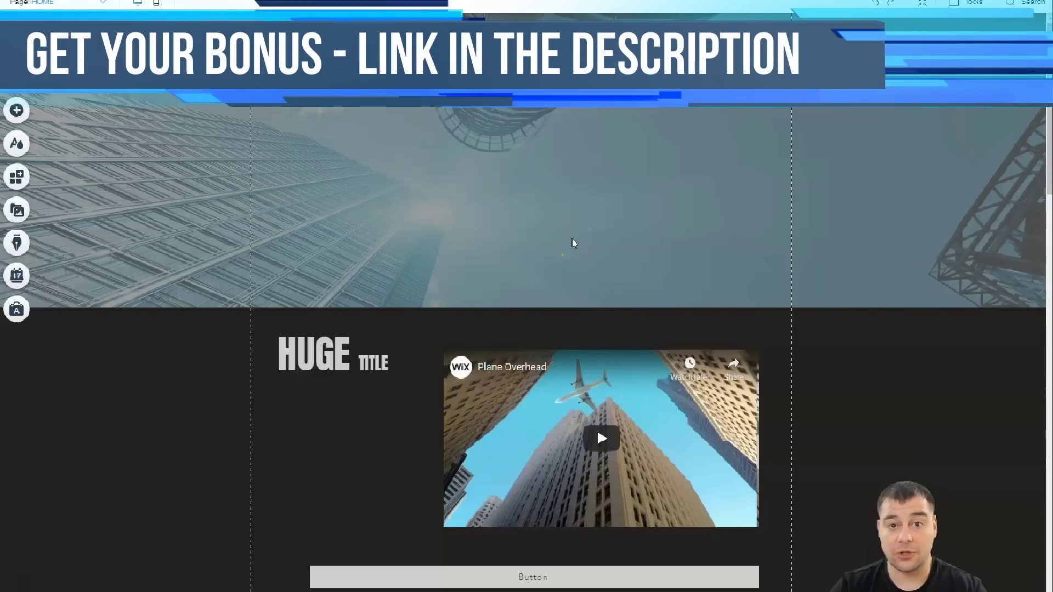